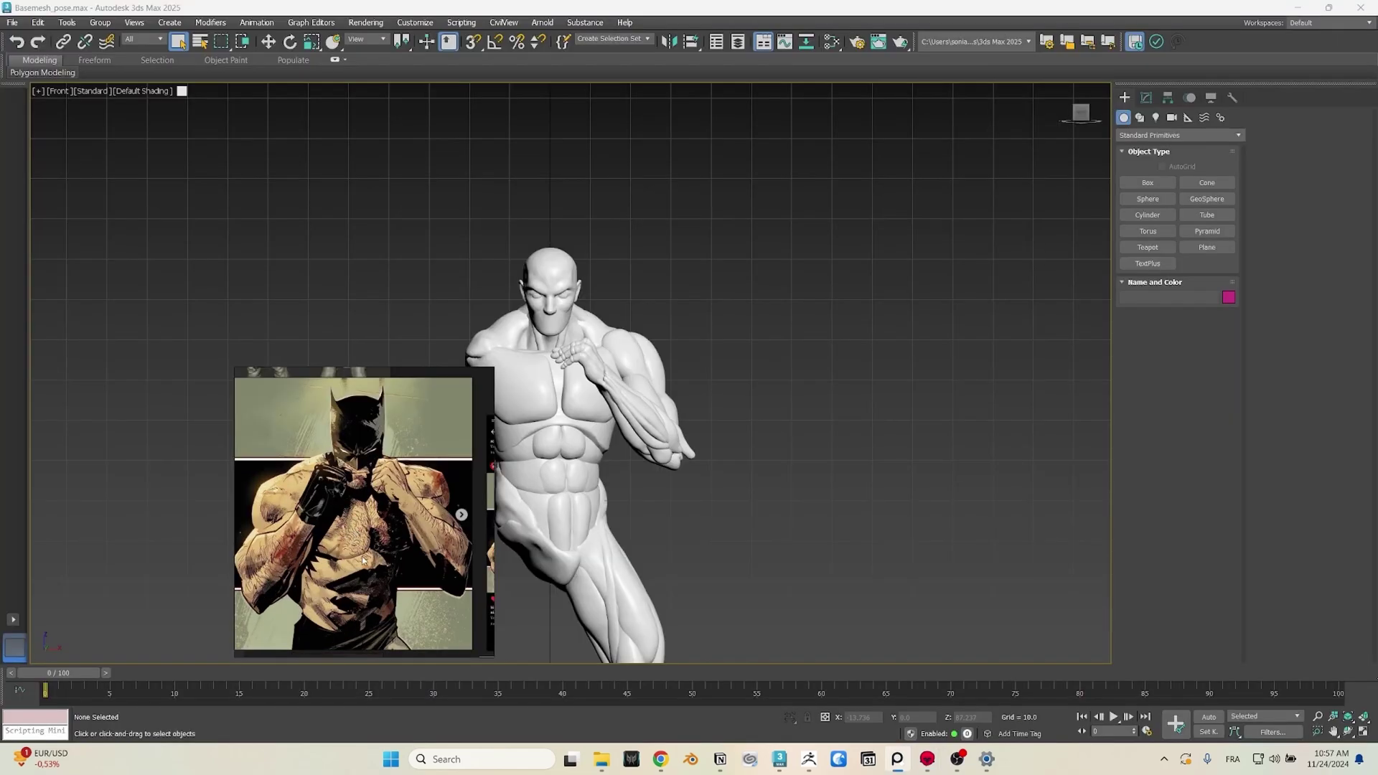
Step: Examine the muscular figure, arm and fist images on the reference board around the Batman comic panel
left_click(325, 490)
scroll(321, 481, "down", 3)
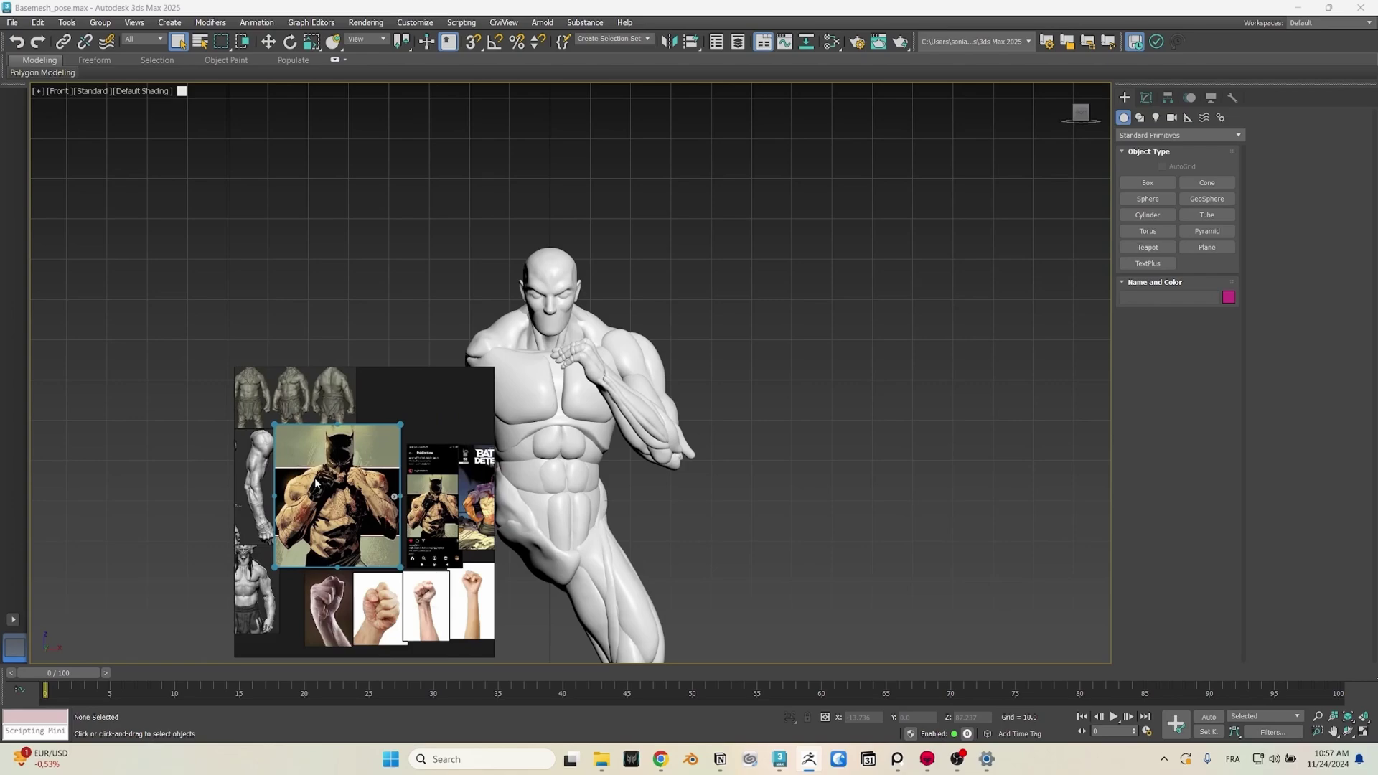
scroll(321, 481, "up", 2)
mouse_move(406, 461)
middle_mouse_down()
mouse_move(334, 478)
mouse_move(500, 541)
mouse_move(530, 593)
middle_mouse_up()
scroll(420, 413, "up", 3)
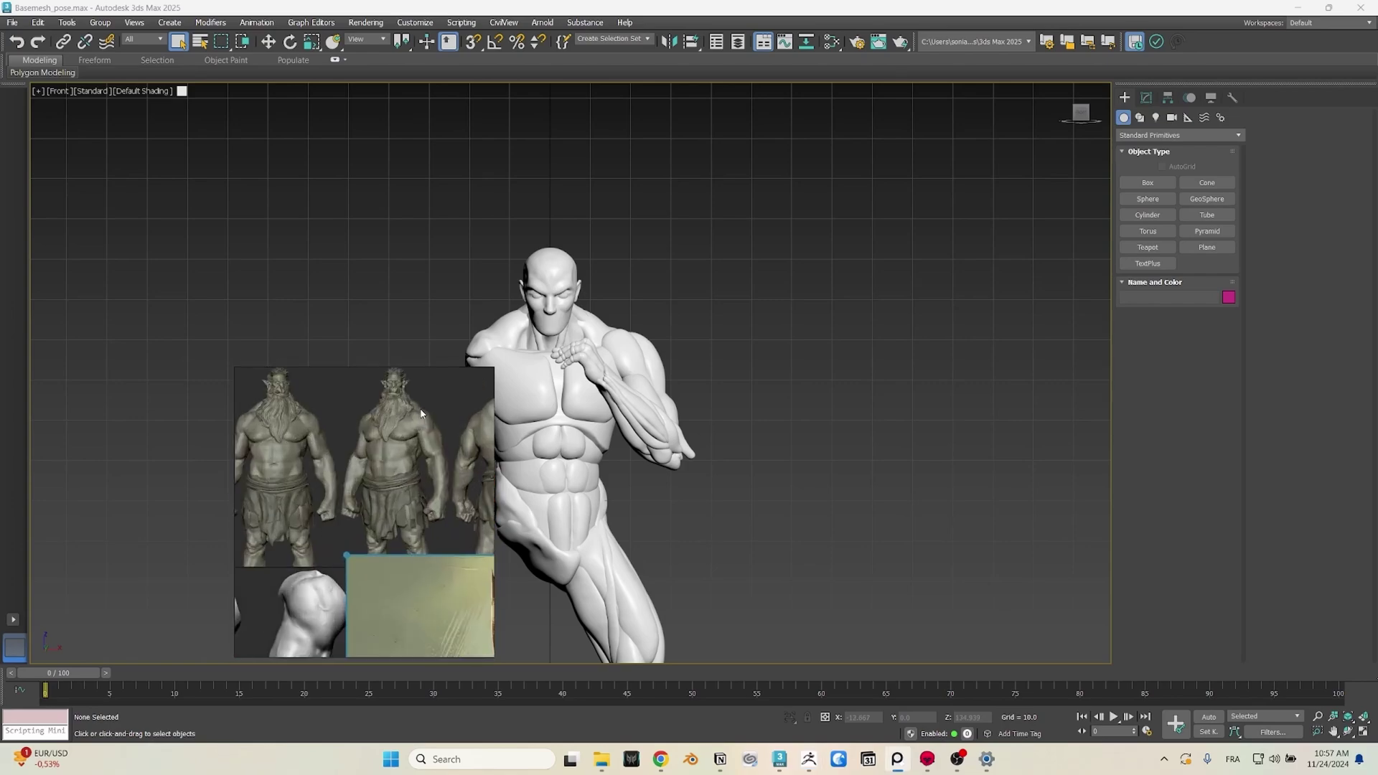
mouse_move(393, 450)
middle_mouse_down()
mouse_move(349, 468)
mouse_move(341, 496)
middle_mouse_up()
scroll(348, 517, "down", 3)
mouse_move(273, 642)
middle_mouse_down()
mouse_move(351, 544)
mouse_move(376, 471)
middle_mouse_up()
middle_click_drag(363, 536, 347, 440)
mouse_move(488, 564)
middle_mouse_down()
mouse_move(374, 525)
mouse_move(393, 491)
mouse_move(381, 502)
mouse_move(458, 505)
middle_mouse_up()
middle_click_drag(316, 468, 435, 493)
mouse_move(273, 433)
middle_mouse_down()
mouse_move(389, 474)
mouse_move(382, 543)
middle_mouse_up()
middle_click_drag(360, 468, 355, 581)
middle_click_drag(409, 475, 356, 553)
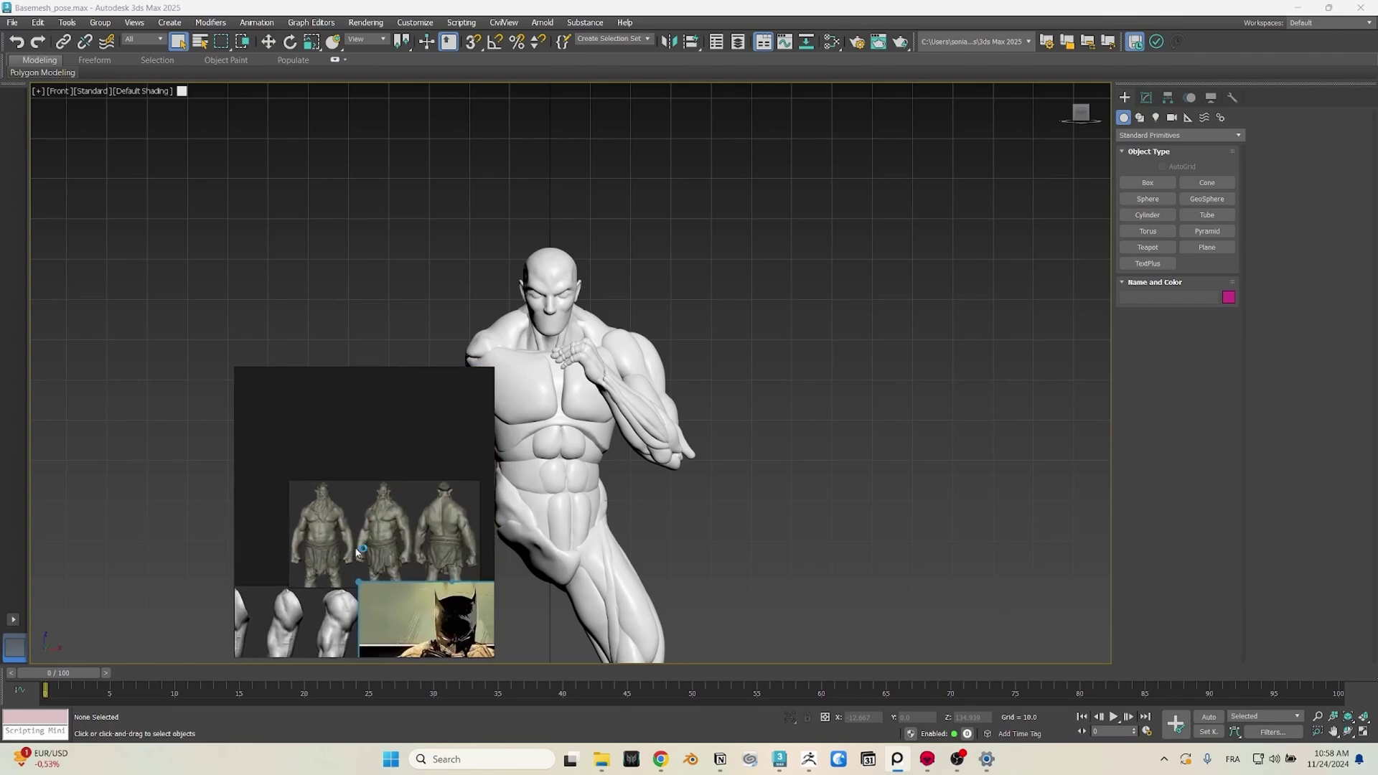
scroll(392, 564, "up", 3)
middle_click_drag(354, 498, 382, 521)
scroll(349, 574, "down", 3)
Step: Frame the Batman comic panel in the reference window and place the window beside the model without covering it
middle_click_drag(360, 597, 323, 474)
middle_click_drag(380, 587, 350, 539)
scroll(370, 535, "up", 2)
scroll(369, 516, "down", 1)
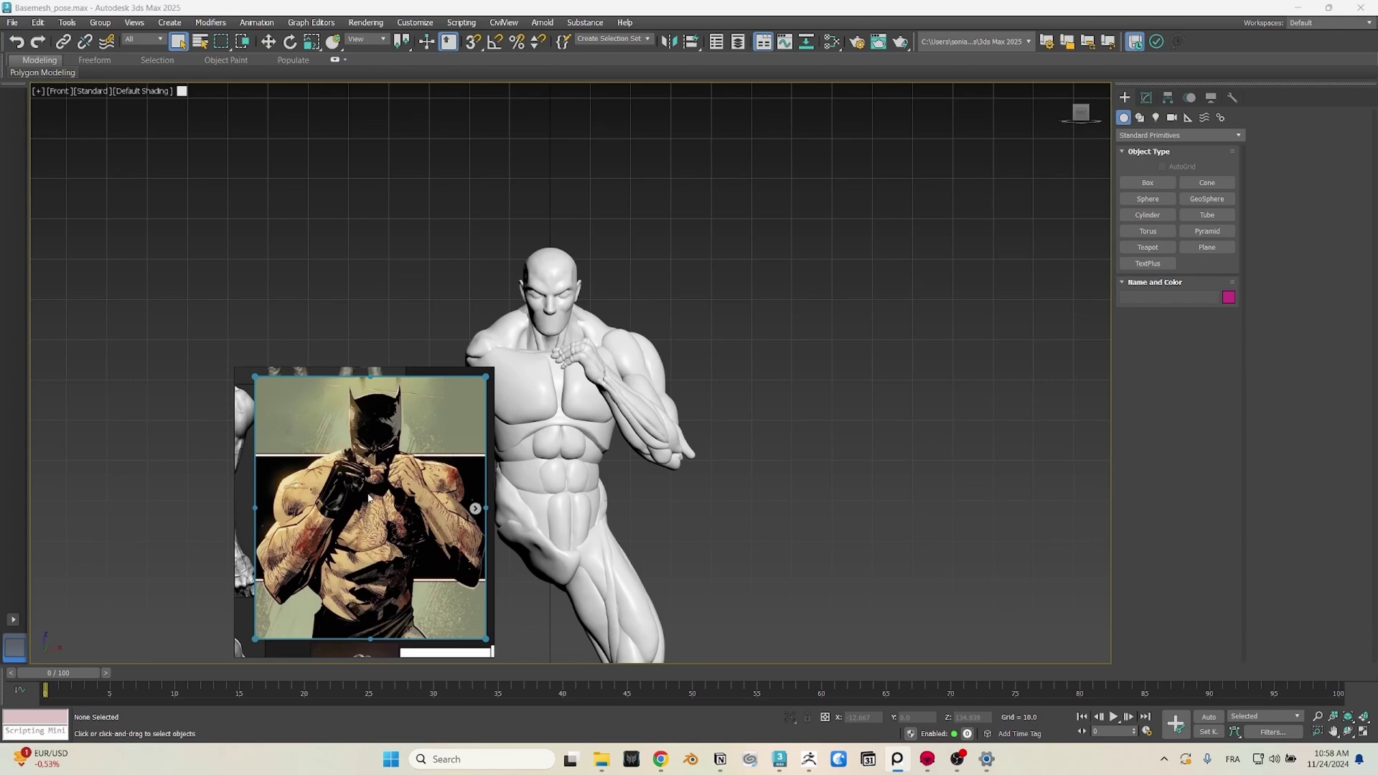
middle_click_drag(350, 453, 341, 453)
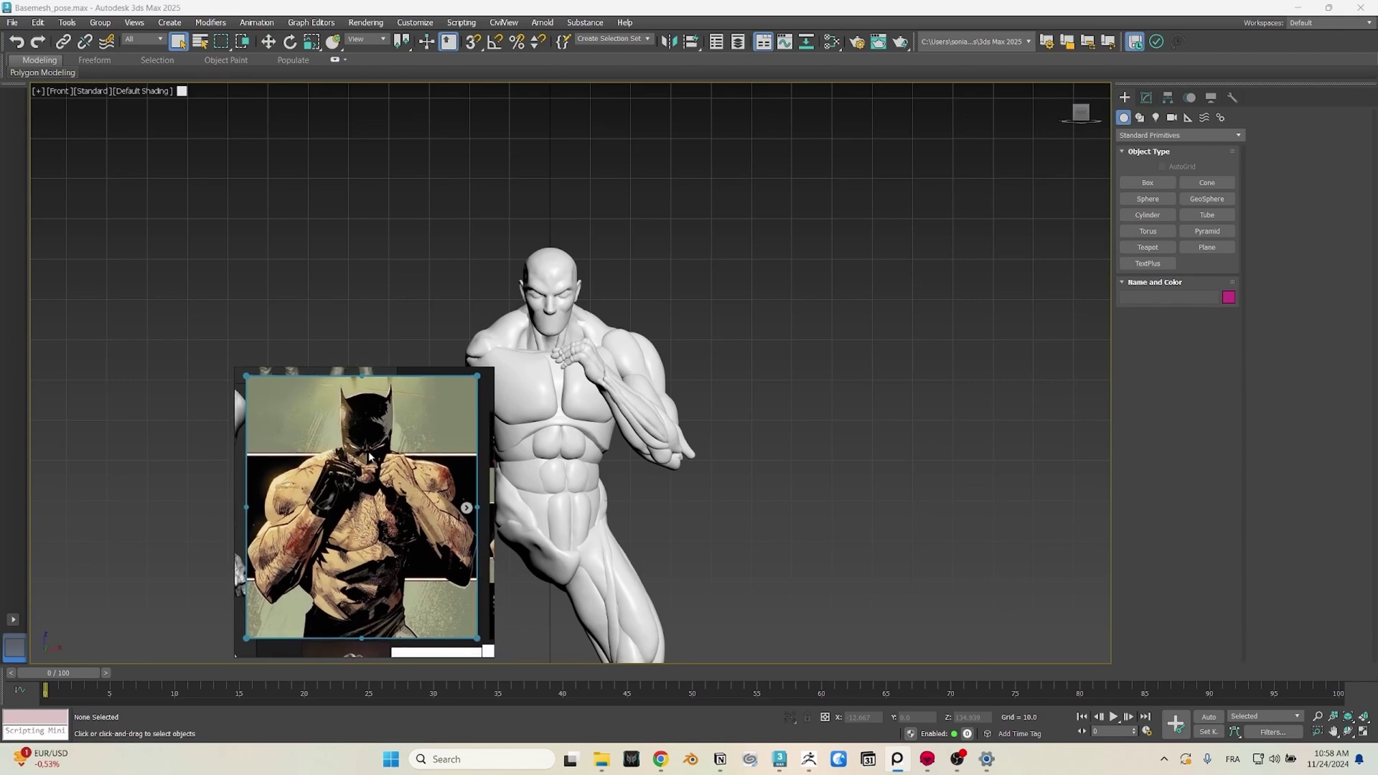
scroll(370, 456, "up", 2)
right_click_drag(396, 481, 310, 447)
left_click_drag(310, 446, 433, 445)
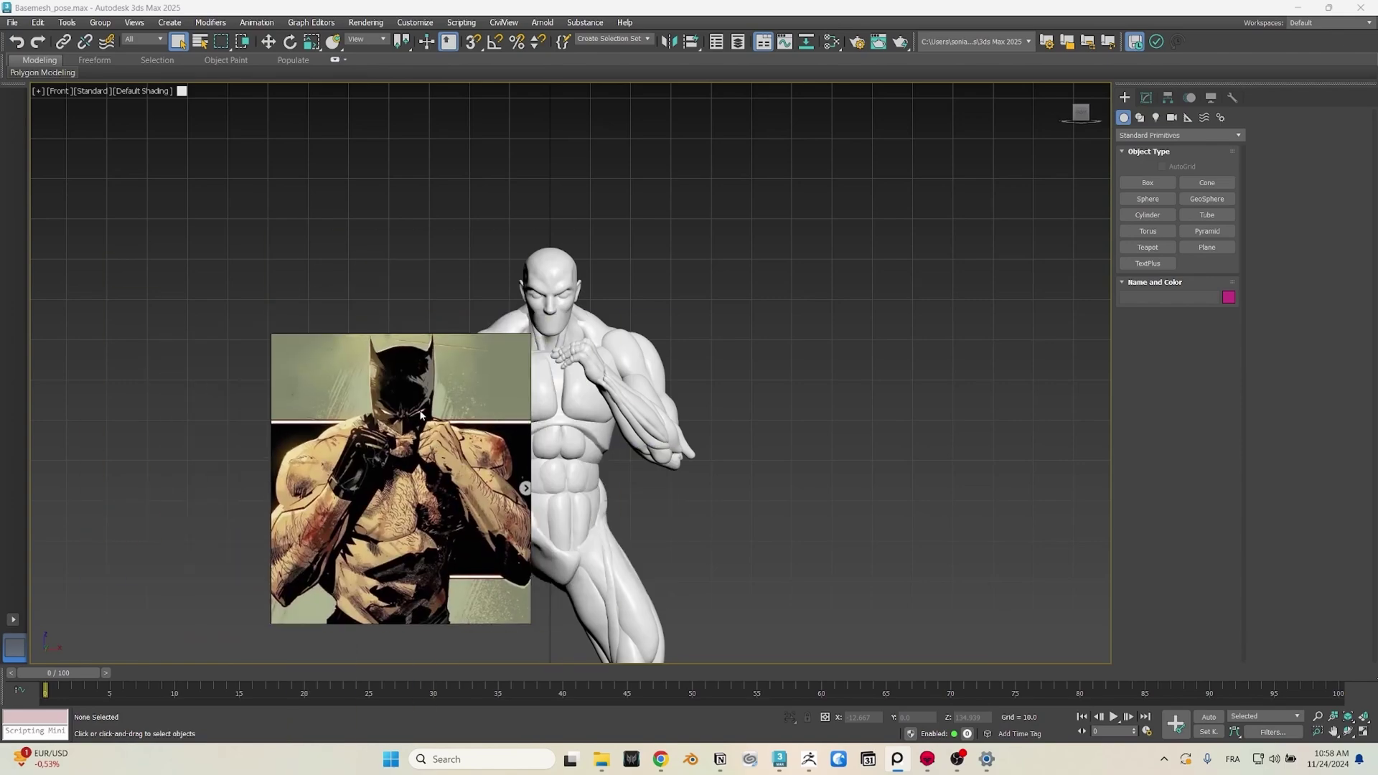
left_click_drag(393, 348, 214, 357)
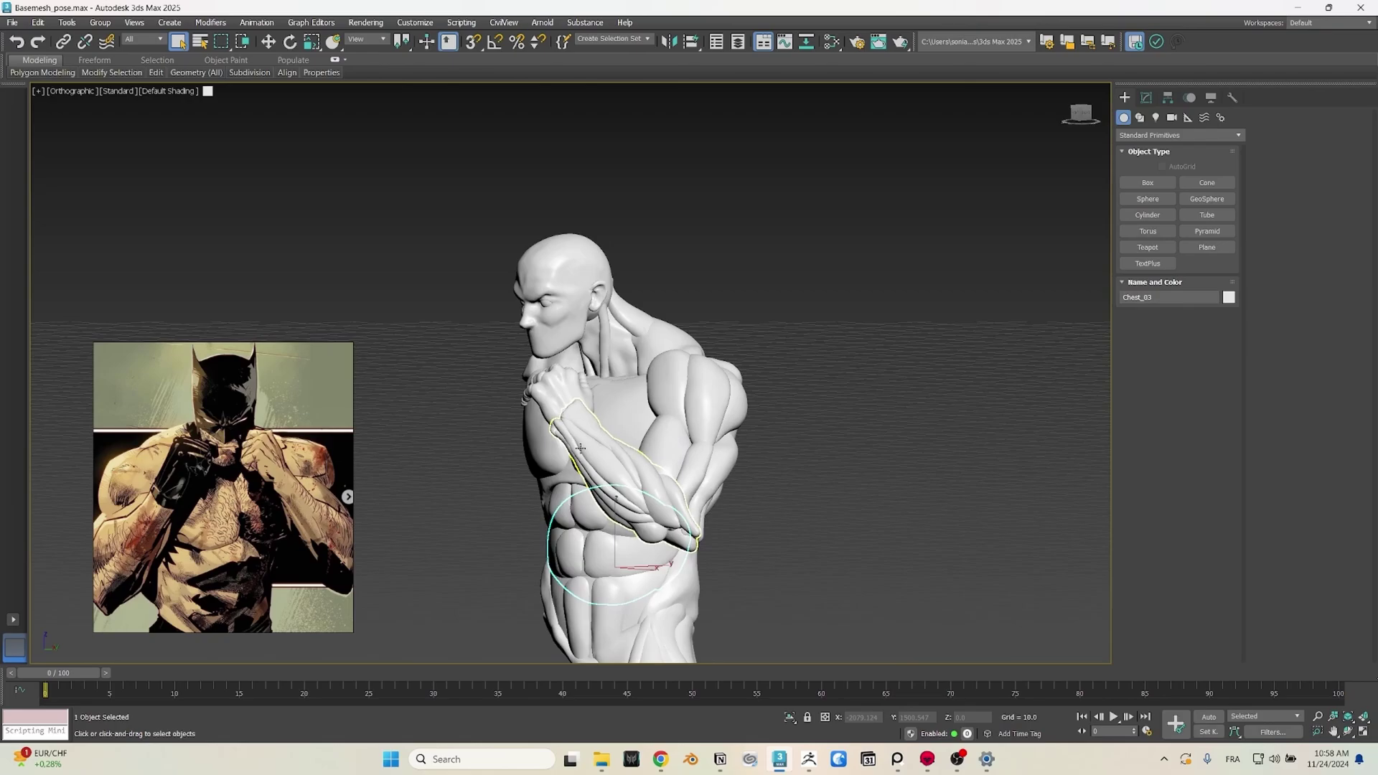
Step: Inspect the posed figure in 3ds Max, and the Batou_Bust_V1 and Batou_Bust_V3 sculpts in ZBrush from several angles
mouse_move(549, 434)
middle_mouse_down("alt")
mouse_move(666, 443)
mouse_move(649, 478)
mouse_move(655, 450)
mouse_move(628, 425)
mouse_move(641, 438)
mouse_move(631, 450)
mouse_move(607, 445)
mouse_move(611, 381)
mouse_move(604, 428)
mouse_move(624, 397)
mouse_move(668, 397)
middle_mouse_up("alt")
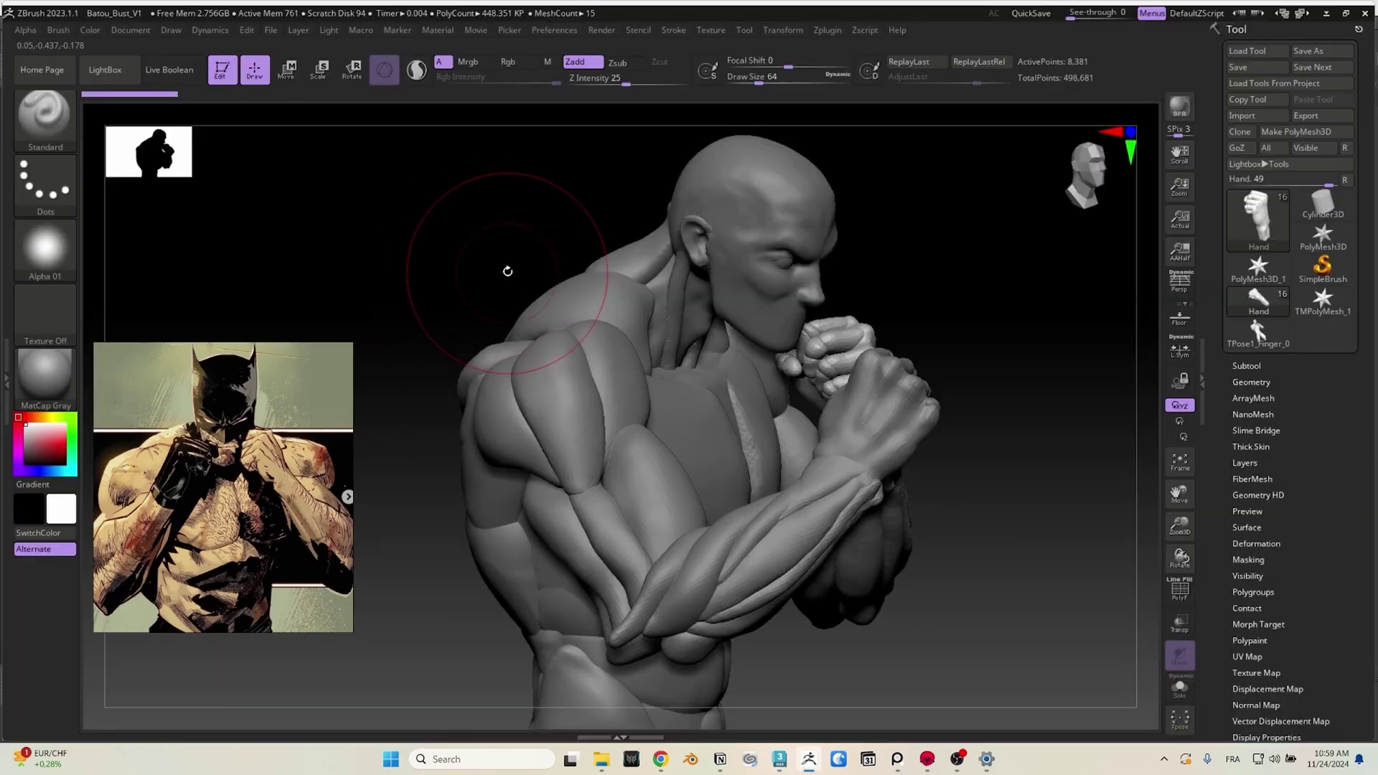
mouse_move(507, 271)
left_mouse_down()
mouse_move(468, 252)
mouse_move(417, 259)
mouse_move(439, 273)
left_mouse_up()
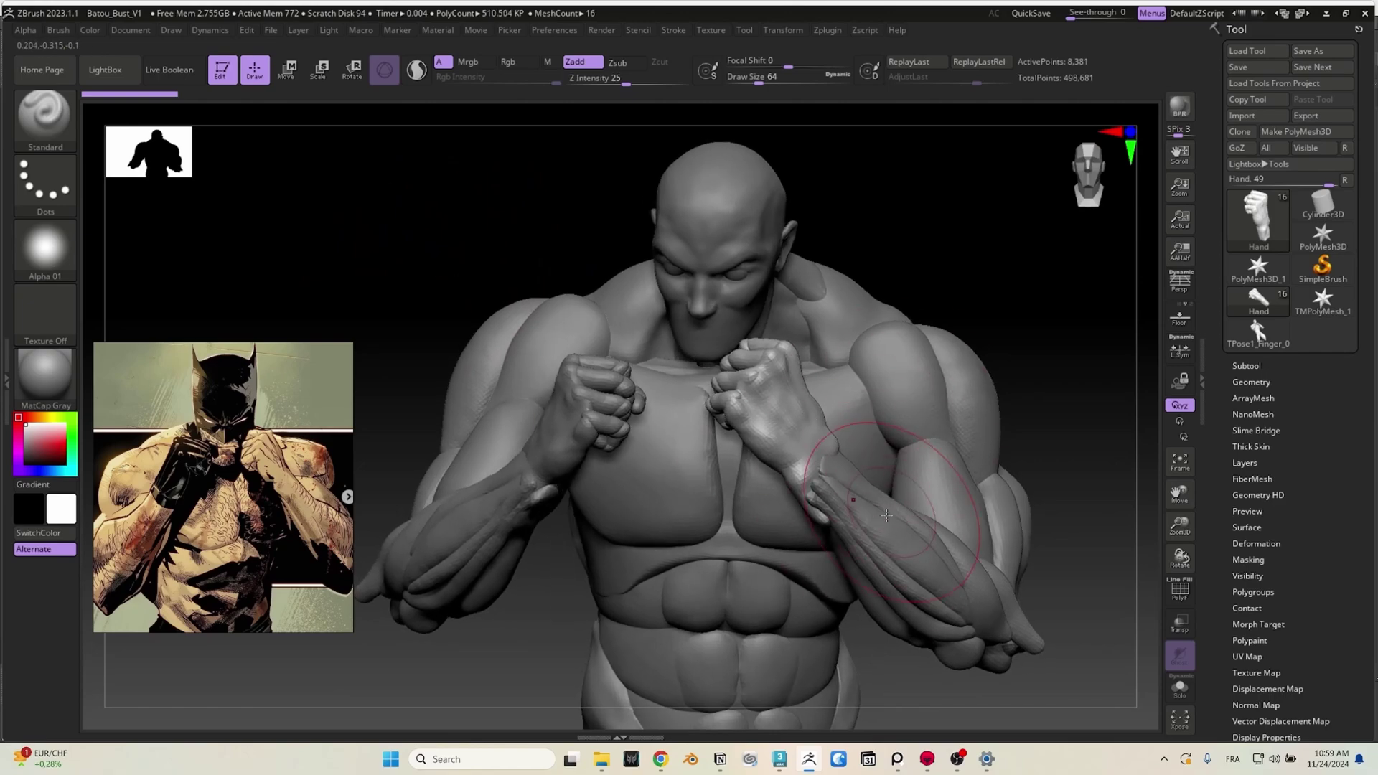
left_click_drag(1015, 416, 847, 367)
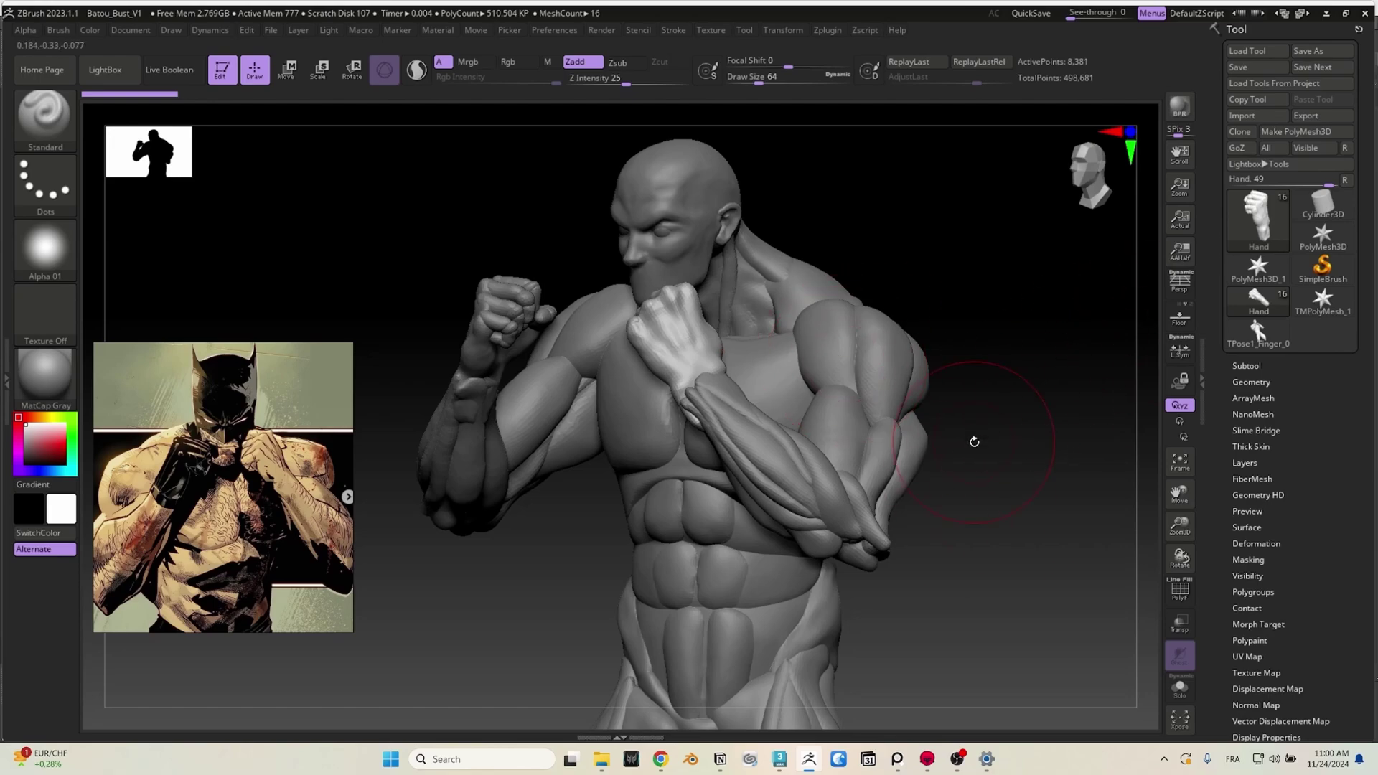
mouse_move(981, 478)
left_mouse_down()
mouse_move(1018, 486)
mouse_move(997, 575)
mouse_move(997, 544)
mouse_move(957, 585)
mouse_move(972, 616)
mouse_move(945, 631)
mouse_move(1012, 476)
left_mouse_up()
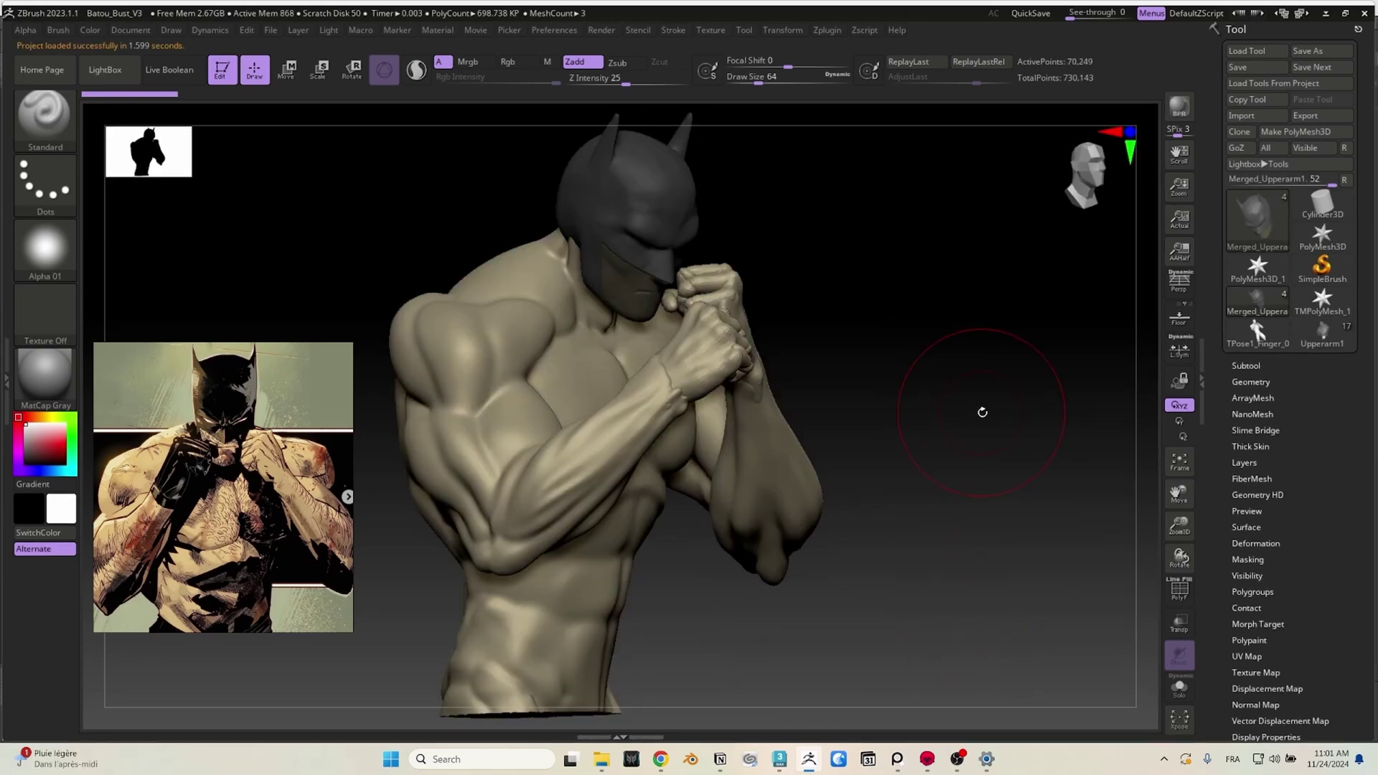
left_click_drag(982, 413, 875, 503)
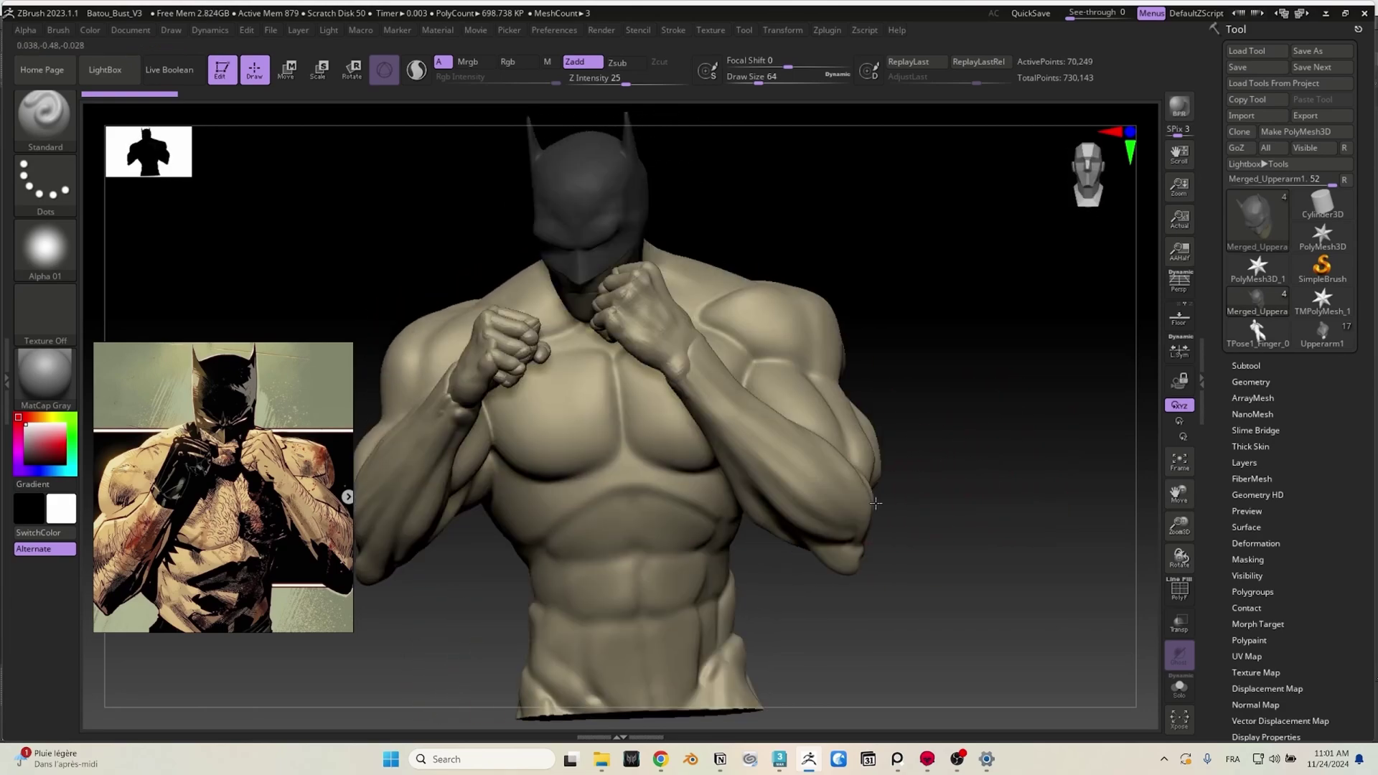
Step: Make the hands' Merged_Upperarm2 subtool active and switch to the Move gizmo
left_click(474, 364, "alt")
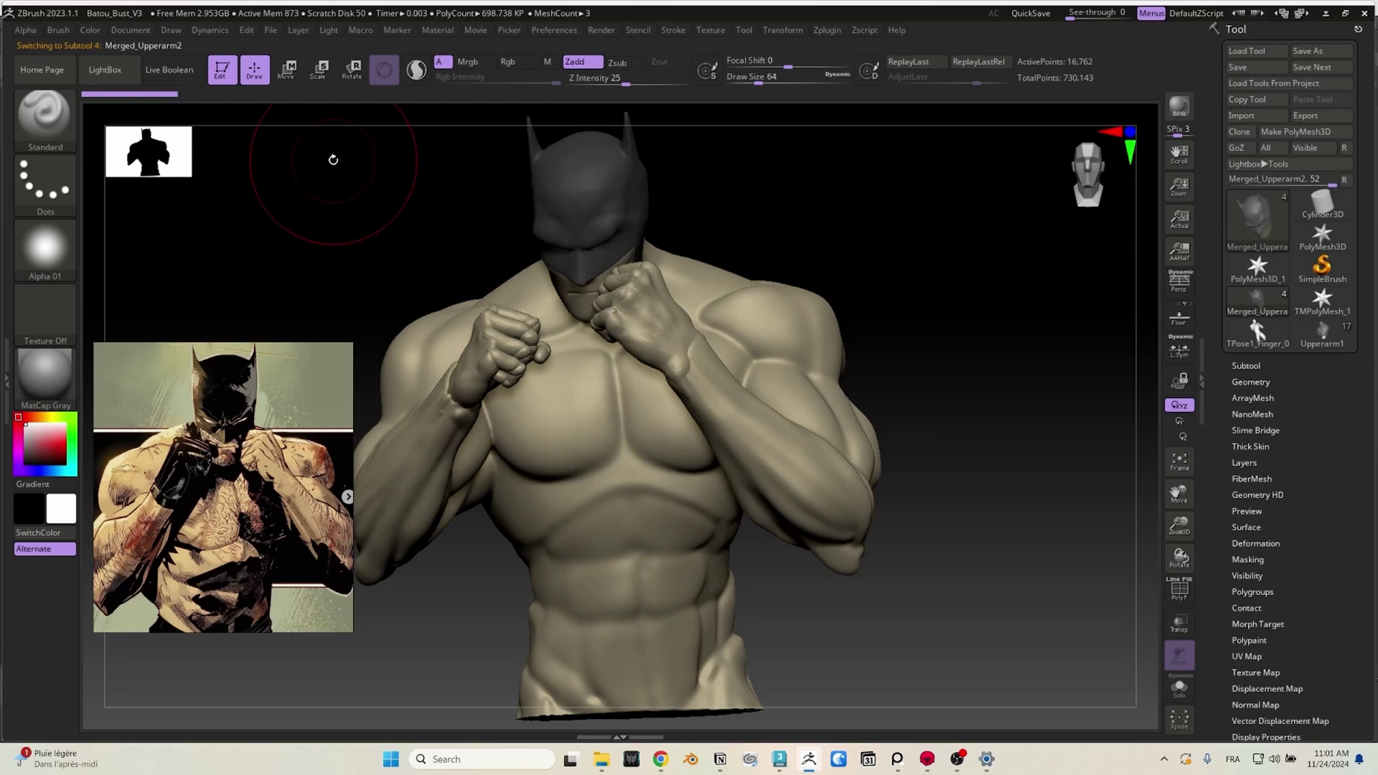
left_click(286, 70)
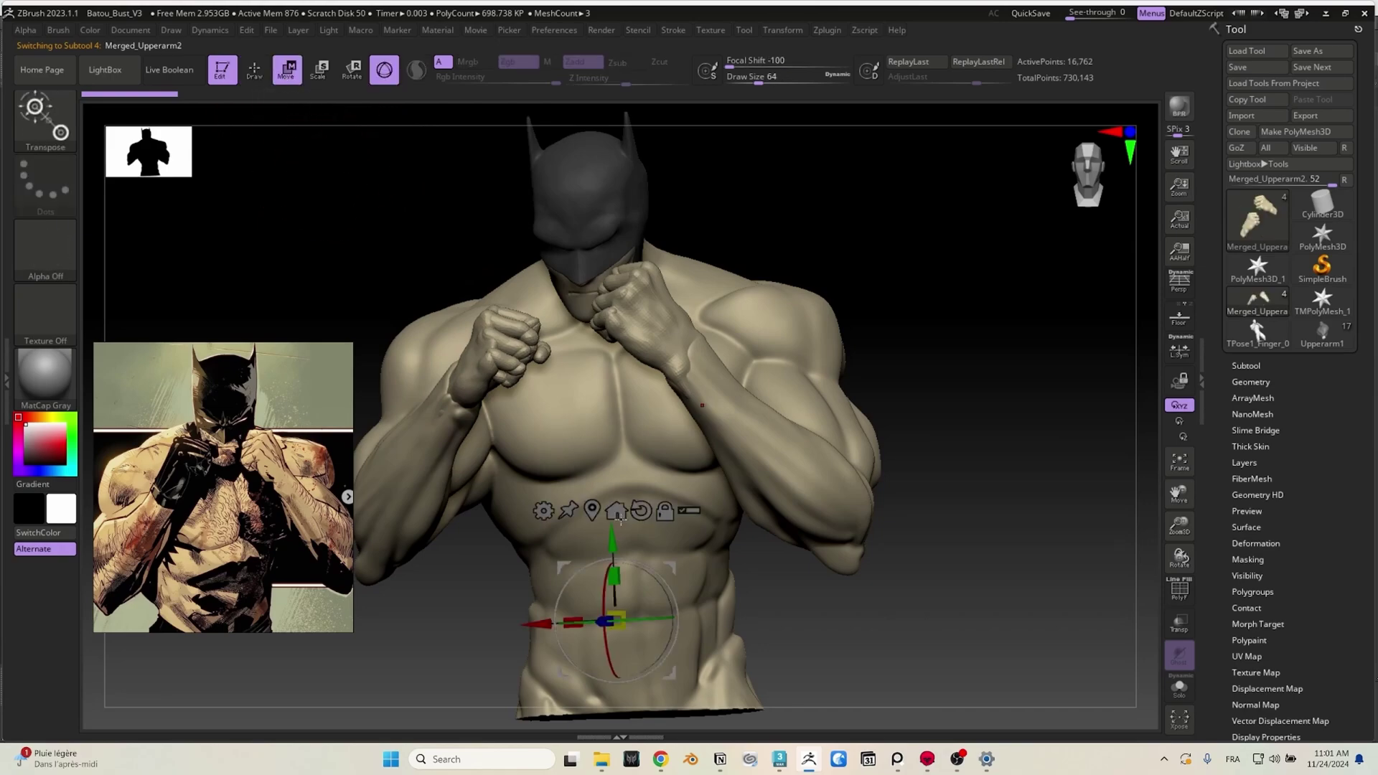
left_click_drag(653, 574, 656, 576)
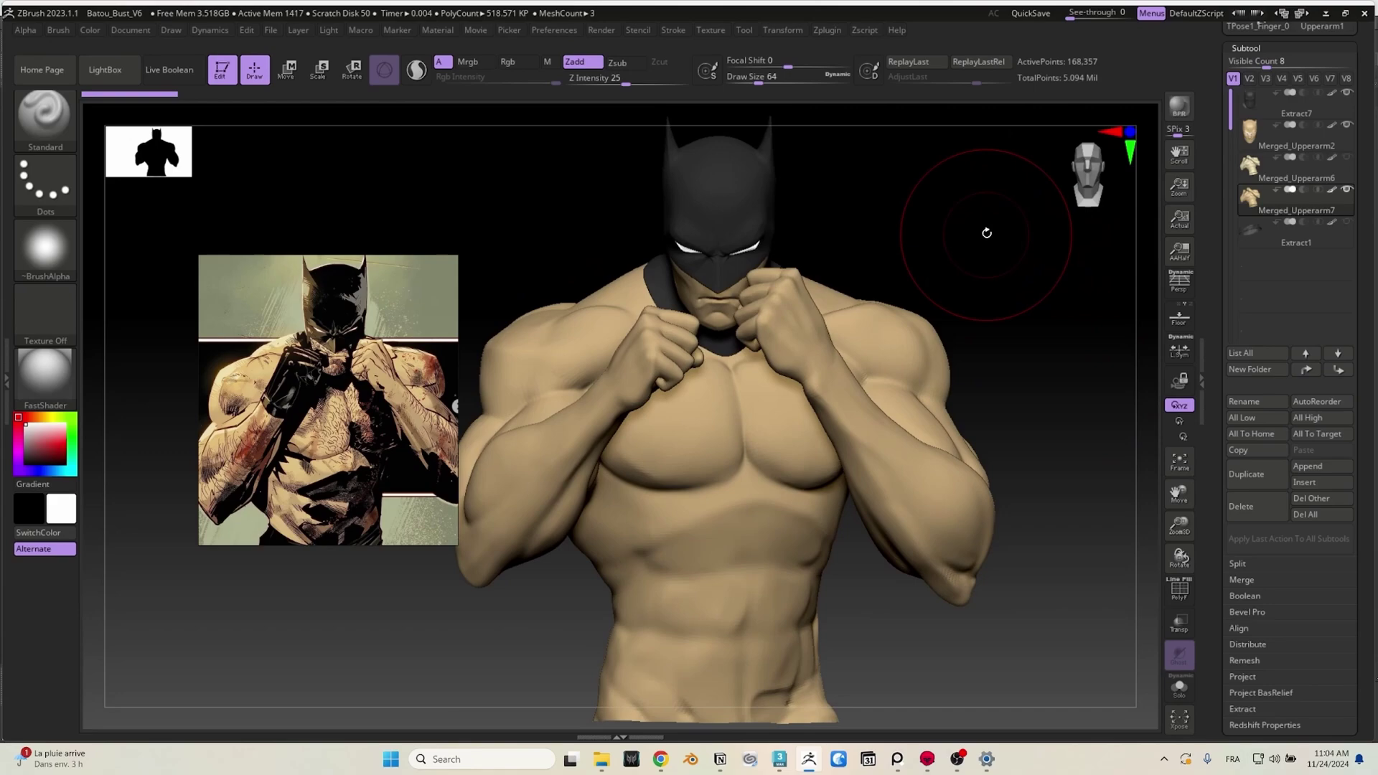
Step: Inspect the Batou_Bust_V6 sculpt, and display only the Base color channel in the 3D viewport of Substance 3D Painter
left_click_drag(987, 233, 963, 256, "alt")
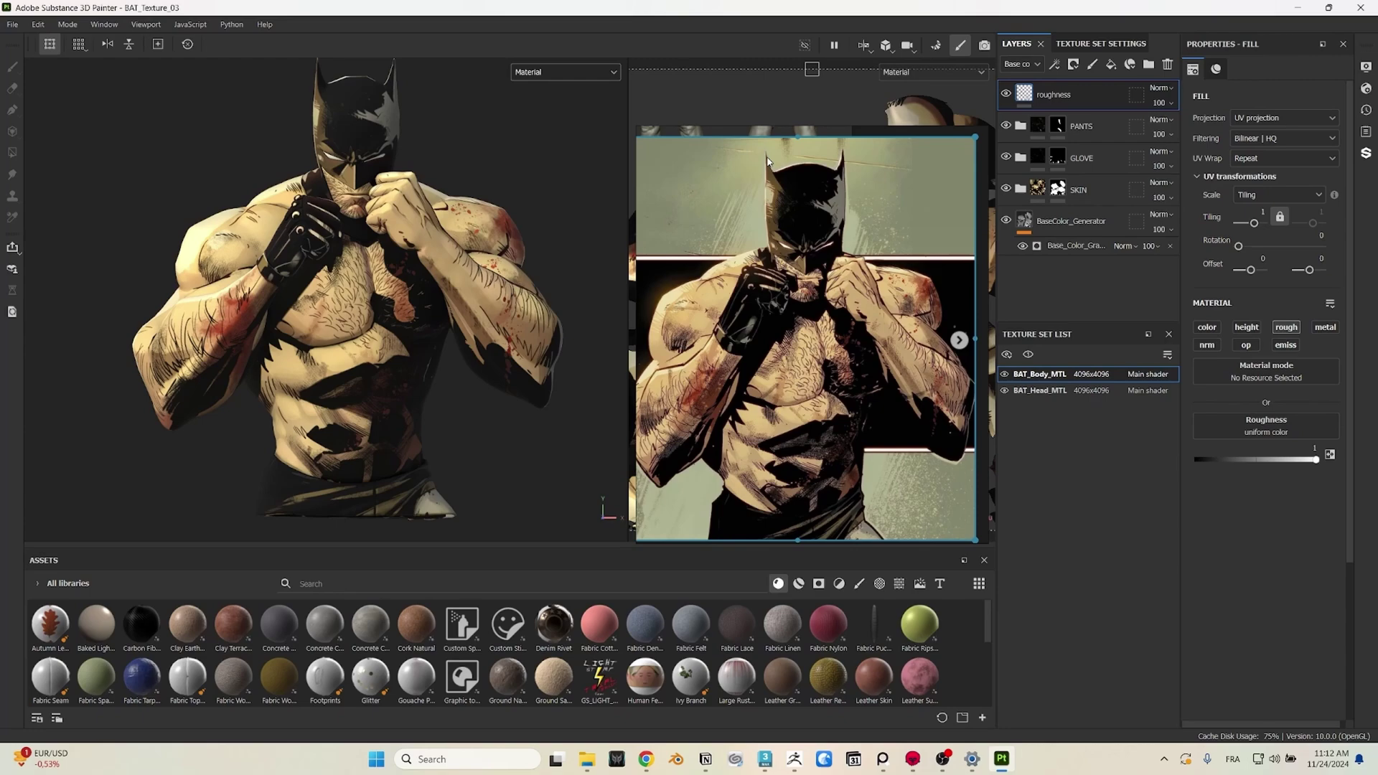
mouse_move(750, 126)
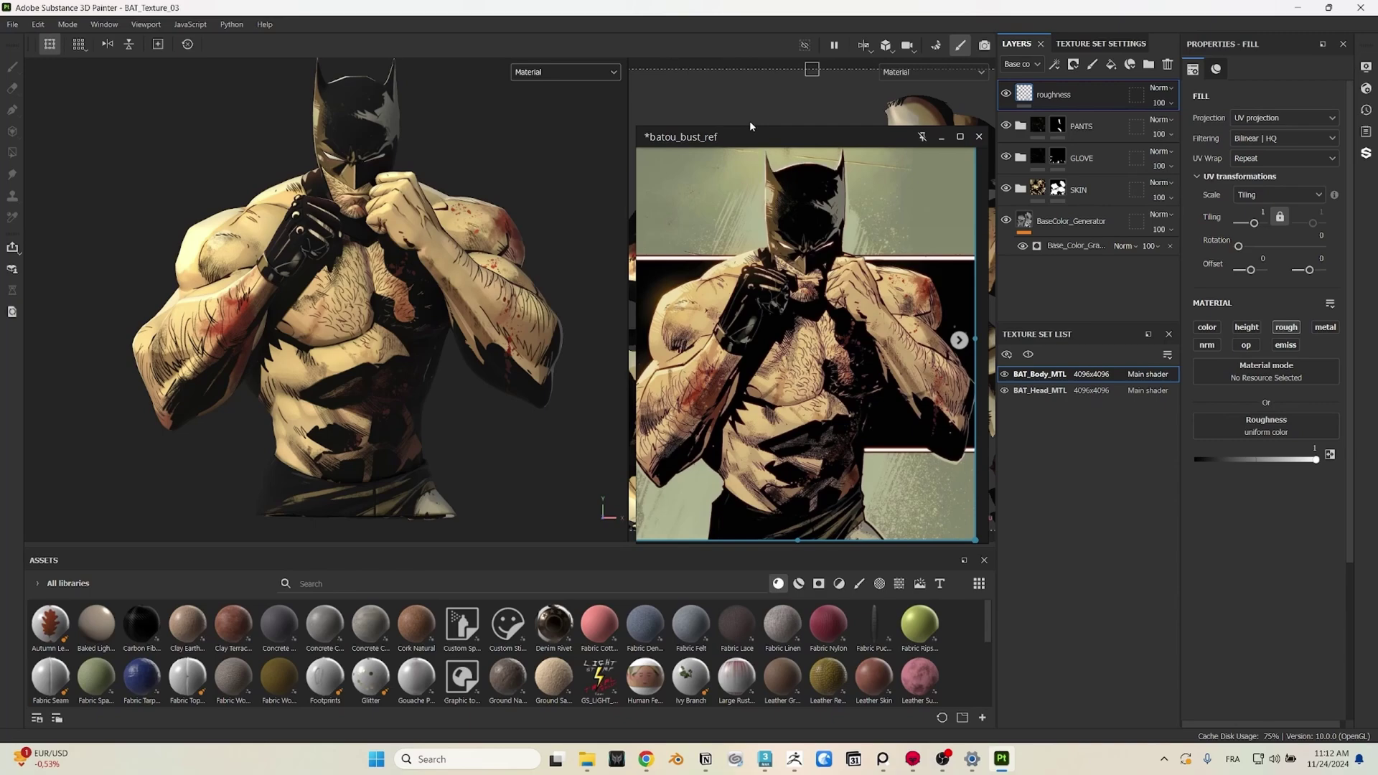
left_click(529, 72)
left_click(533, 133)
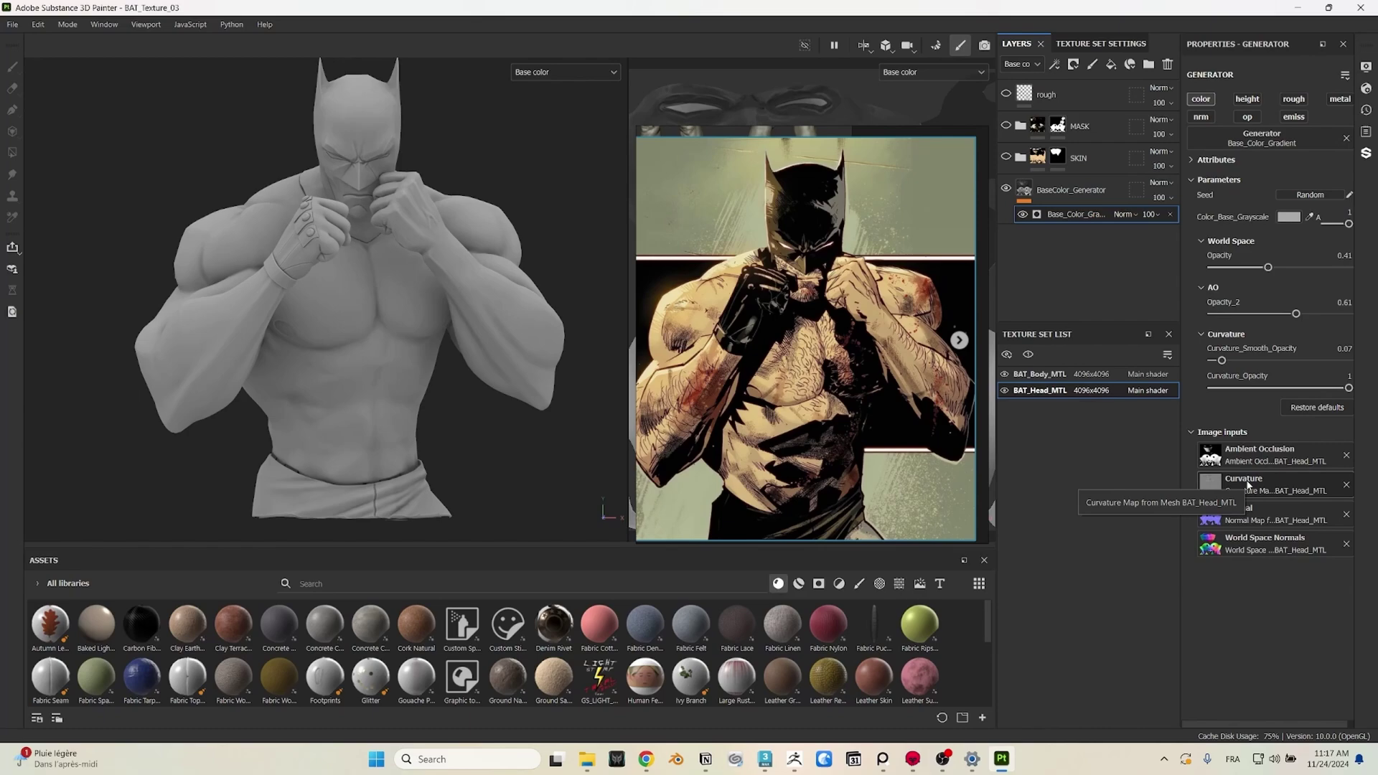
Step: Expand the head's SKIN folder, make it visible, and open the settings of the gradient filter on its Base layer
left_click(1020, 159)
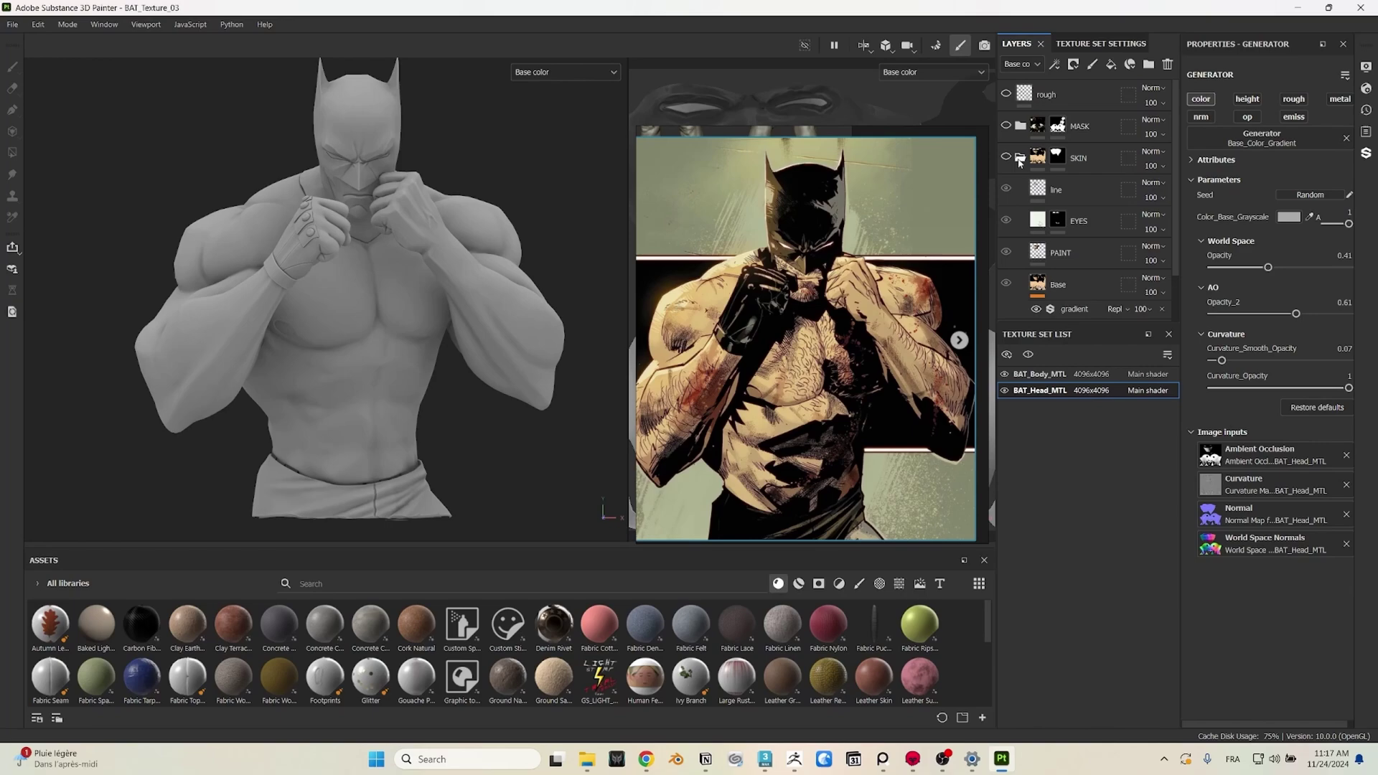
left_click(1007, 159)
scroll(1068, 302, "down", 1)
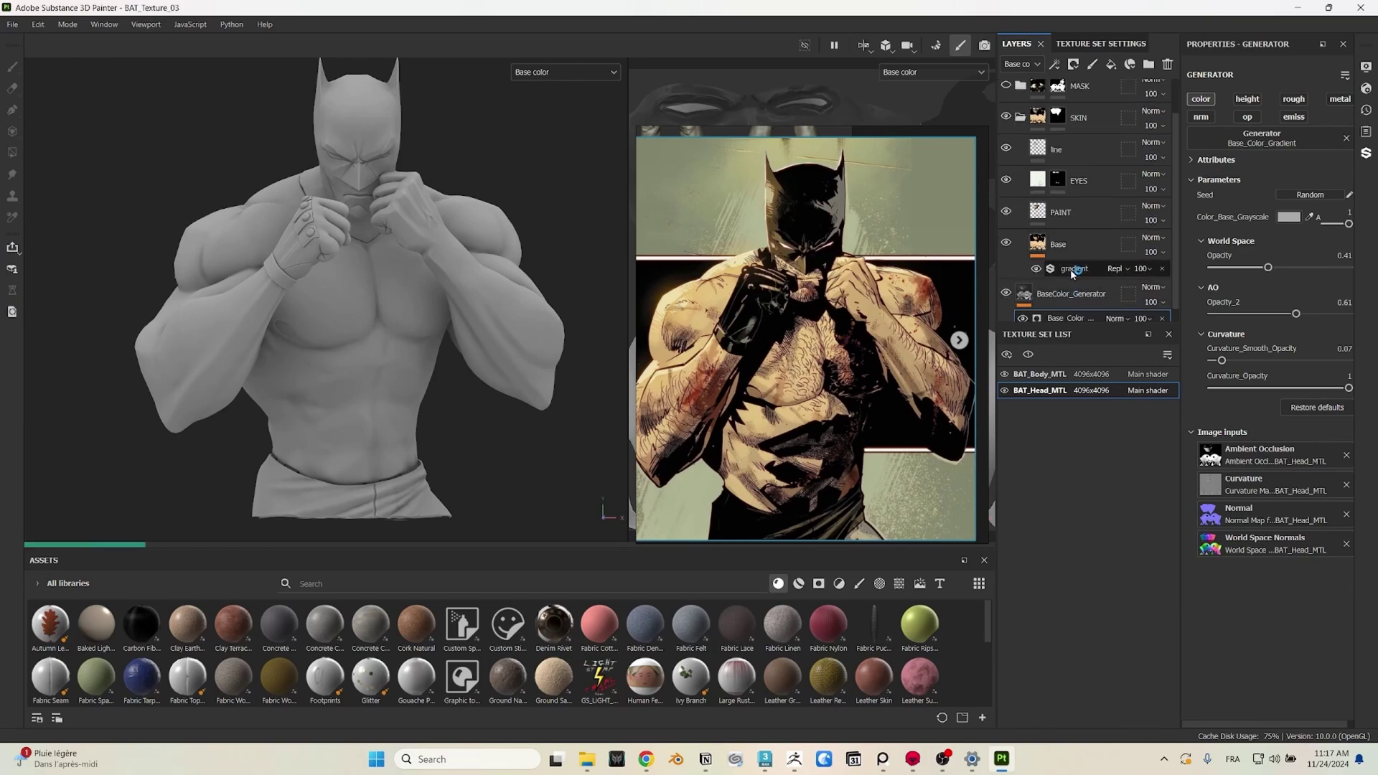
left_click(1073, 271)
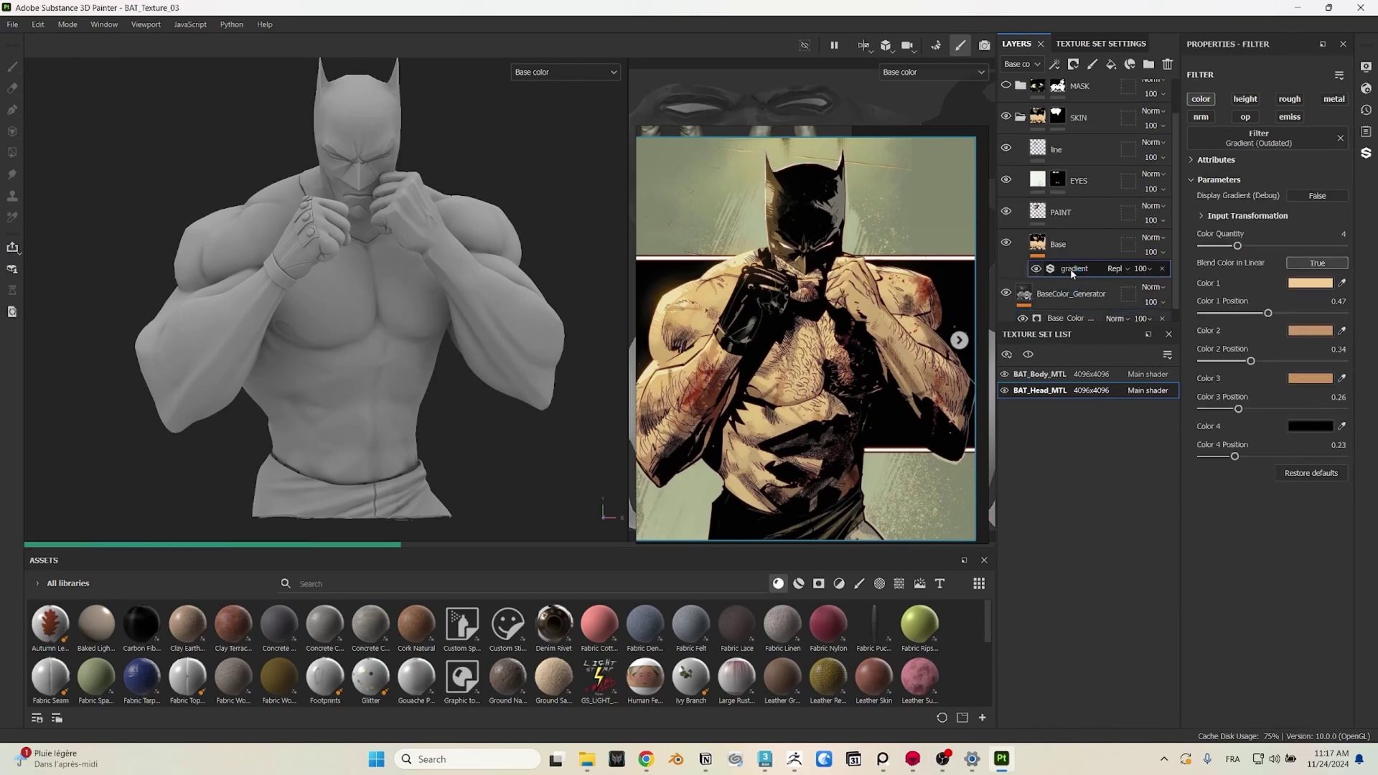
Step: Add an empty filter to the Base layer in the SKIN folder and remove it again
left_click(1081, 246)
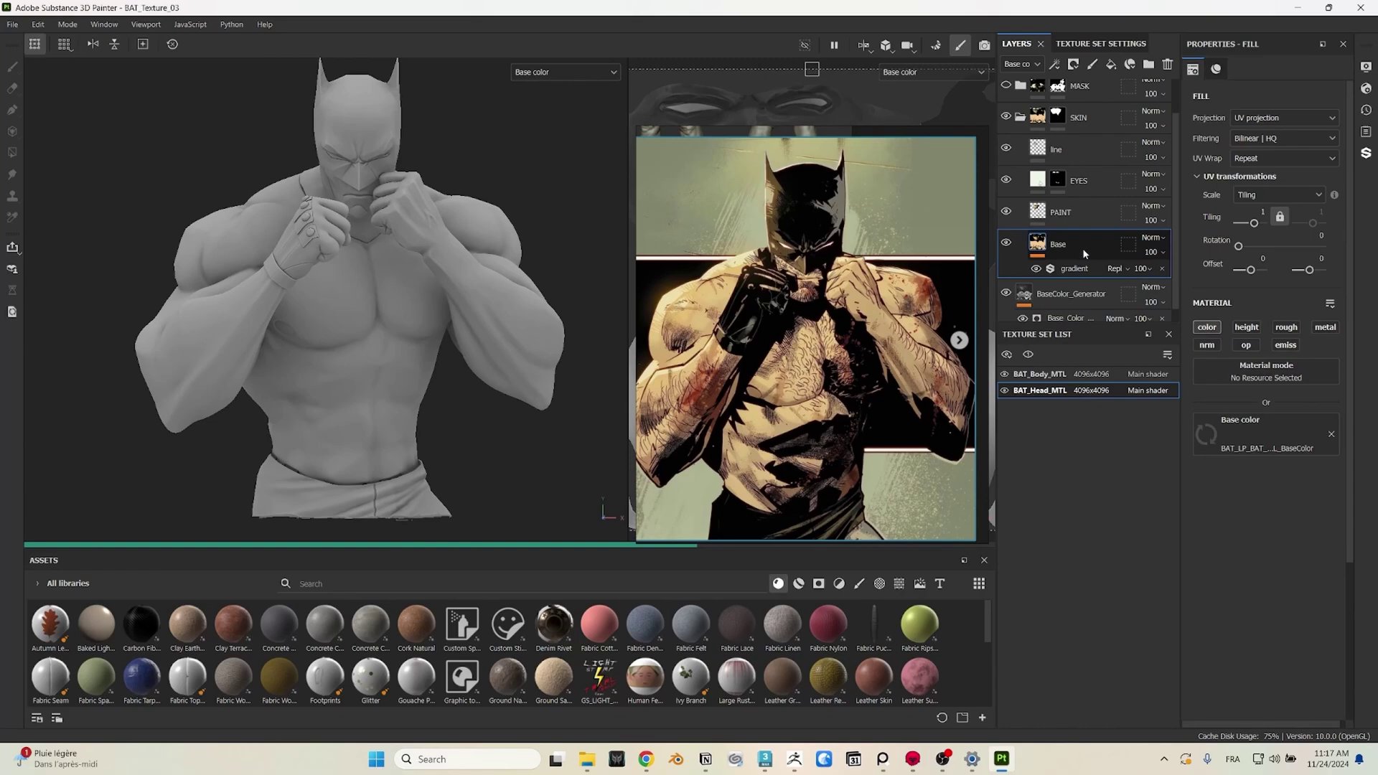
right_click(1083, 246)
left_click(1128, 578)
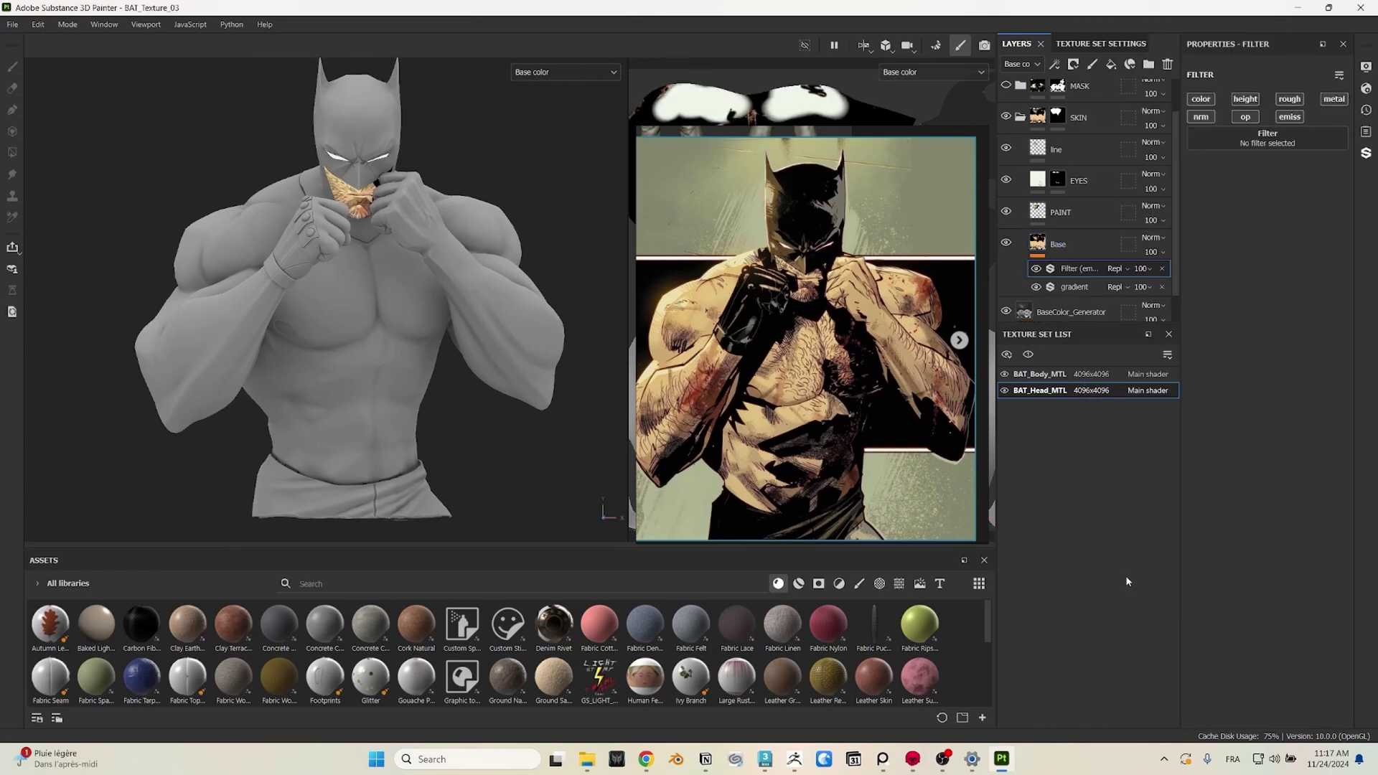
left_click(1289, 143)
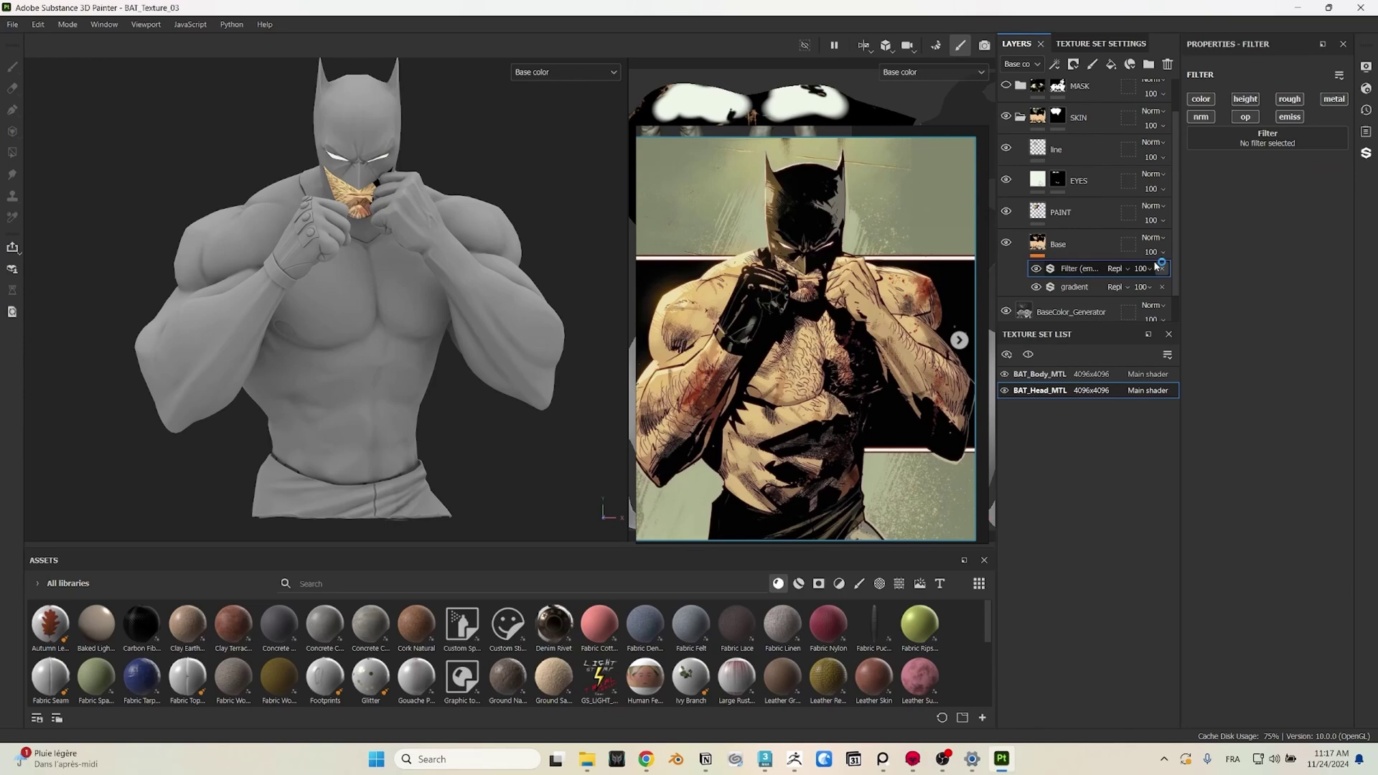
left_click(1162, 286)
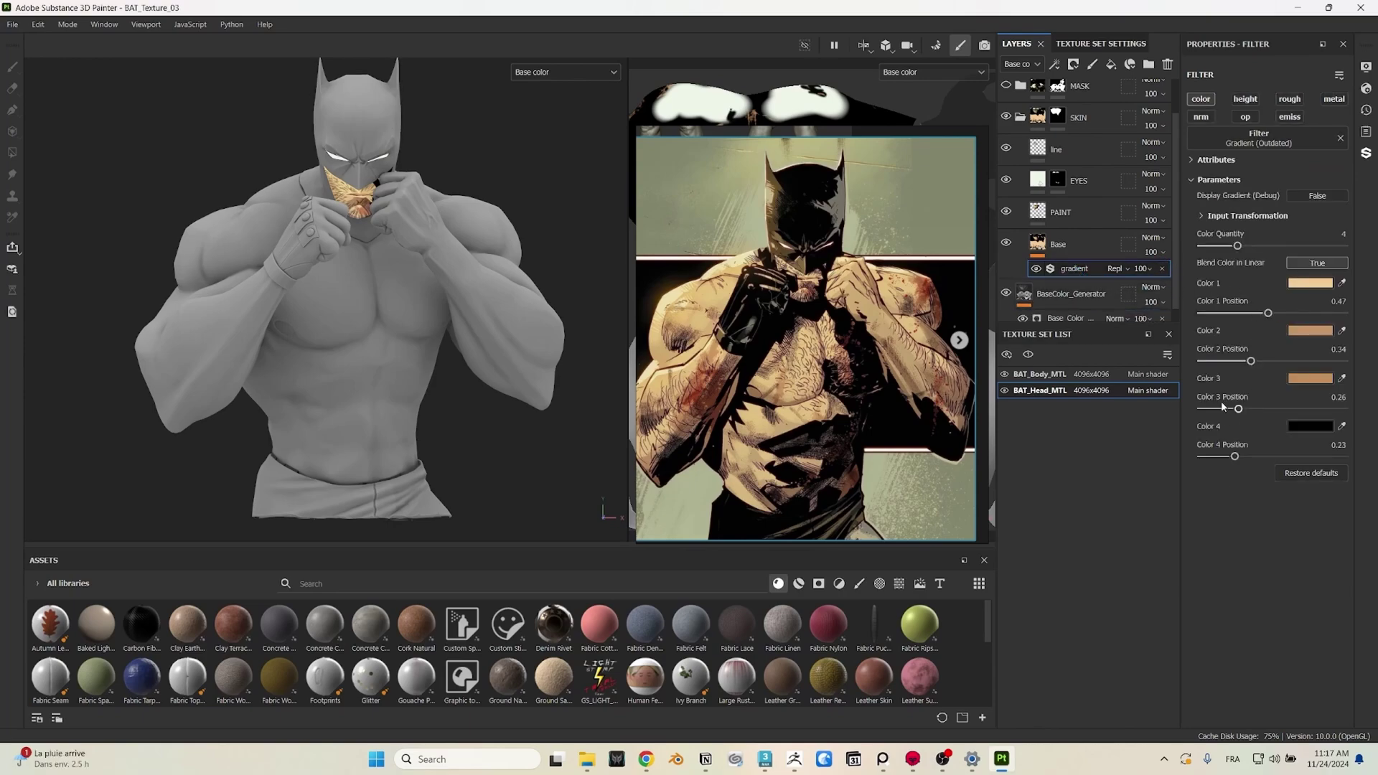
Step: Hide the BAT_Body_MTL texture set and the PAINT, EYES and line layers so only the head's base skin shows
left_click(1005, 374)
scroll(347, 118, "up", 10)
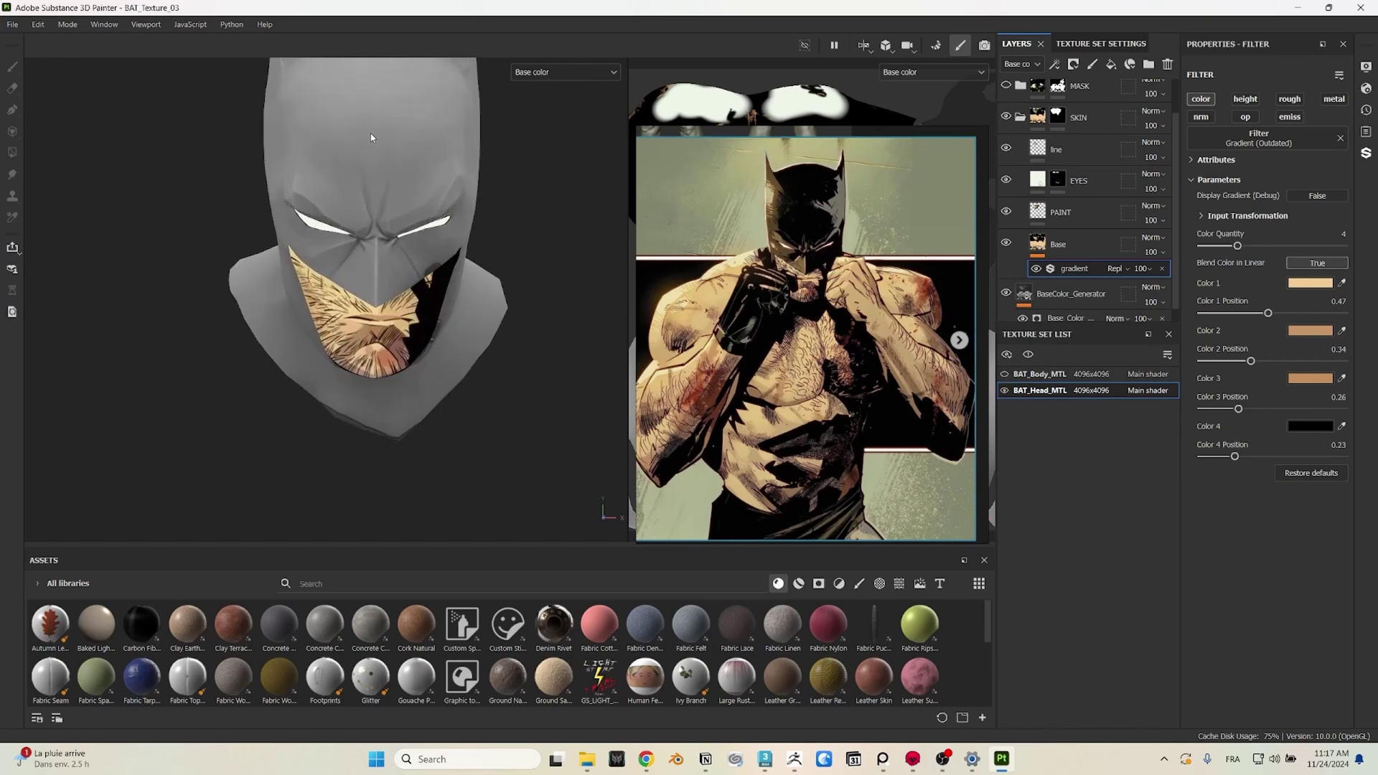
left_click(1006, 211)
left_click(1006, 180)
left_click(1006, 149)
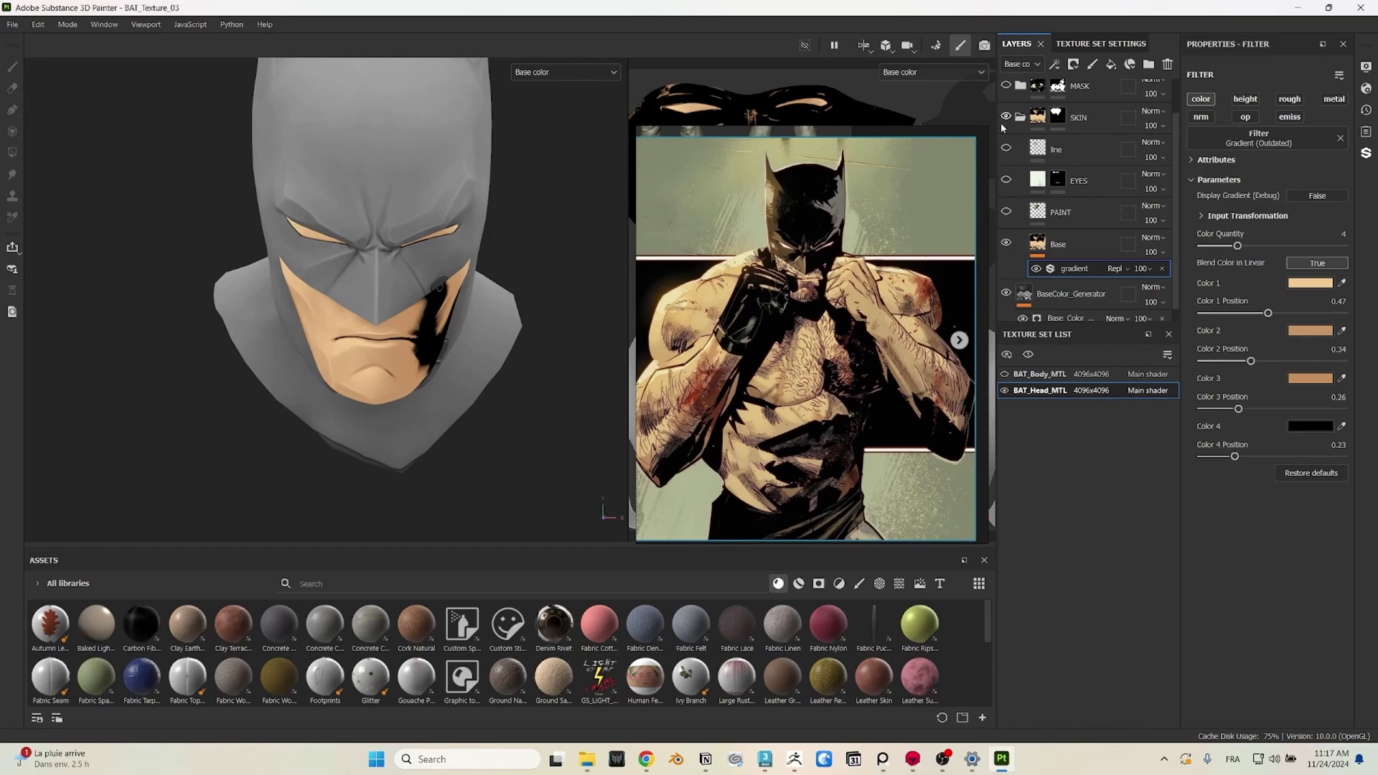
Step: Try a Color 2 Position of 0.45 in the skin's gradient filter and undo the change
scroll(358, 320, "up", 2)
scroll(358, 320, "down", 1)
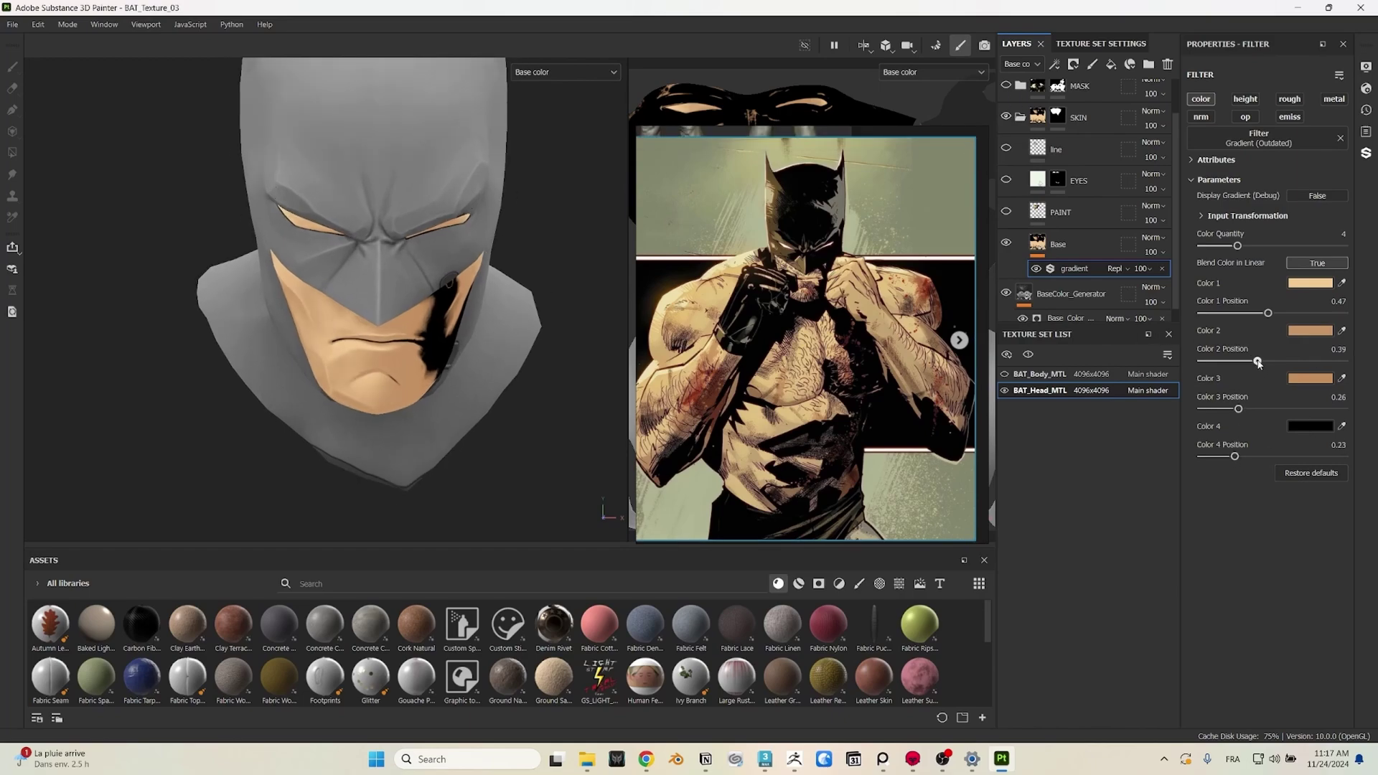
left_click_drag(1251, 361, 1268, 365)
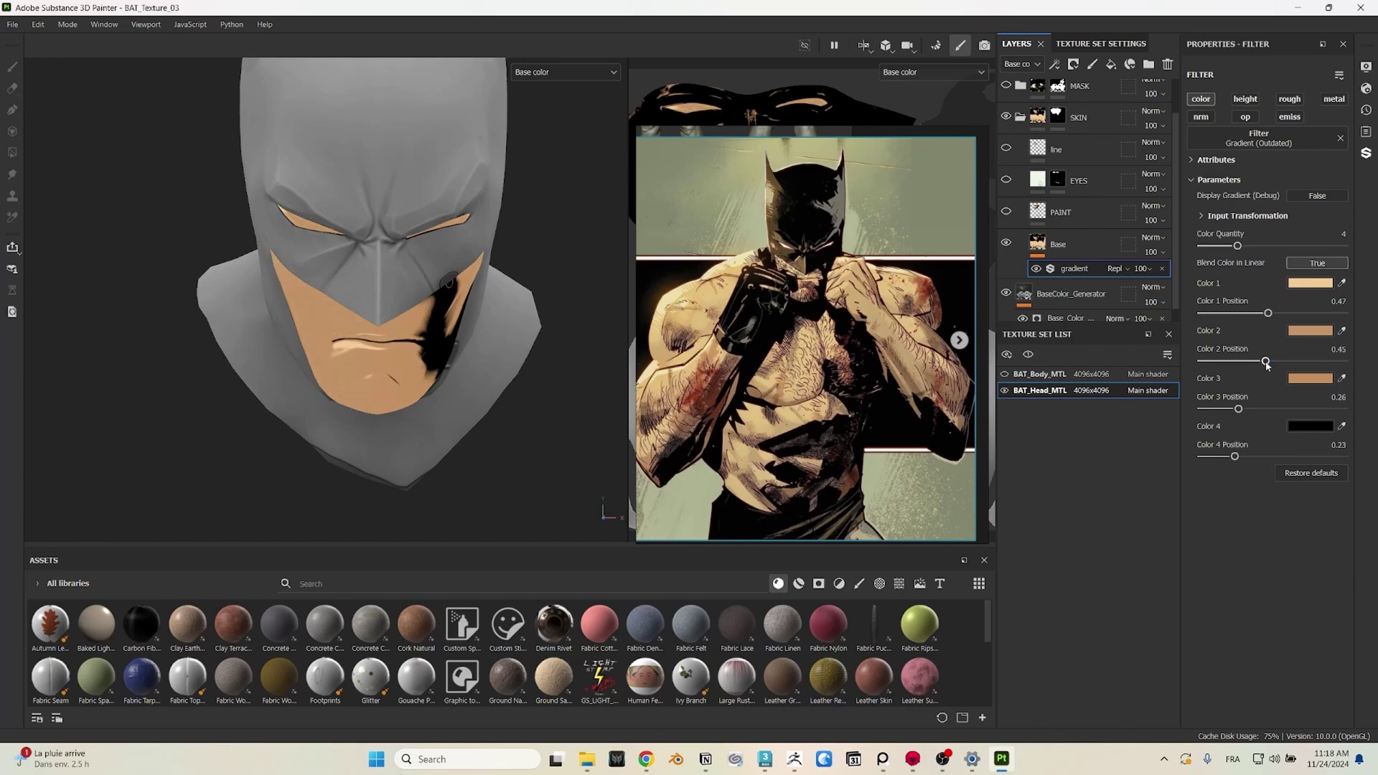
key("ctrl+z")
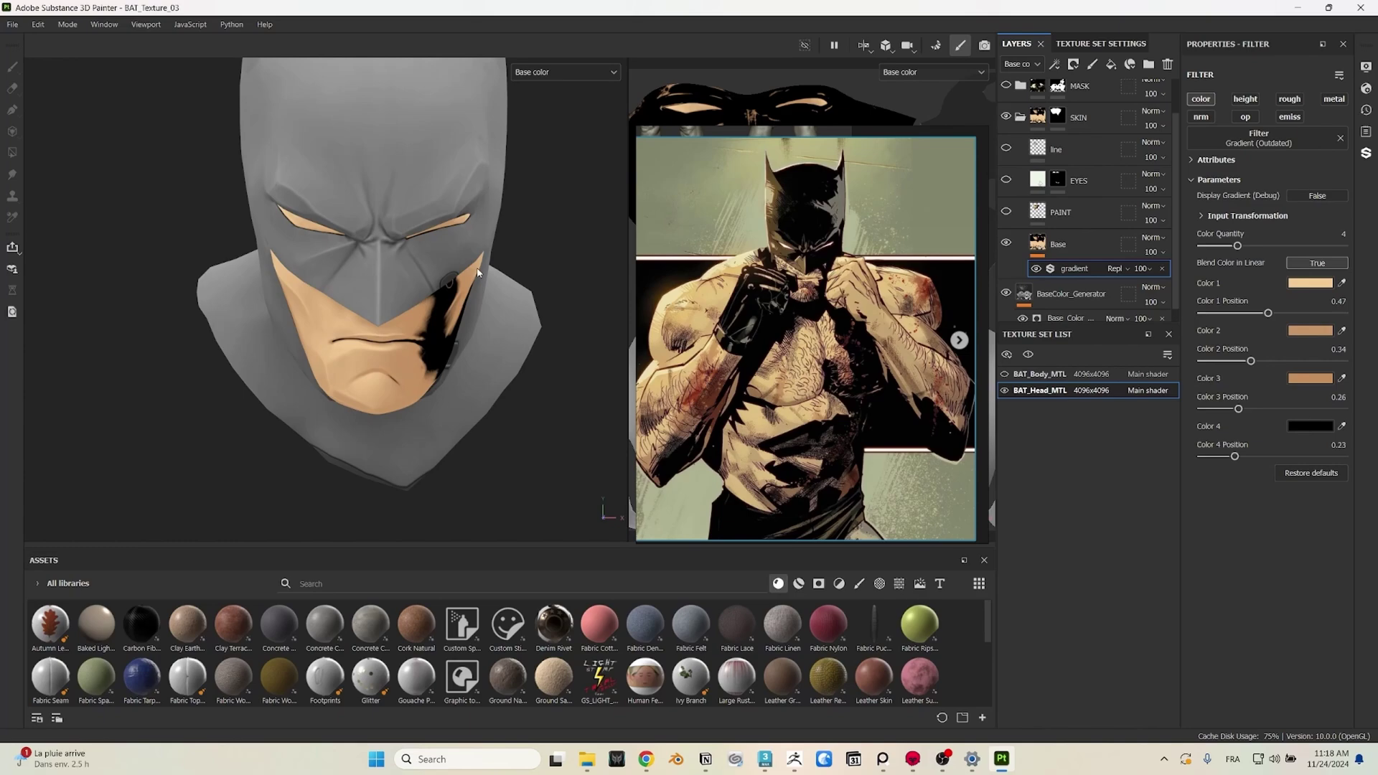
Step: Review the Base layer's fill properties and its gradient filter settings
left_click(1089, 253)
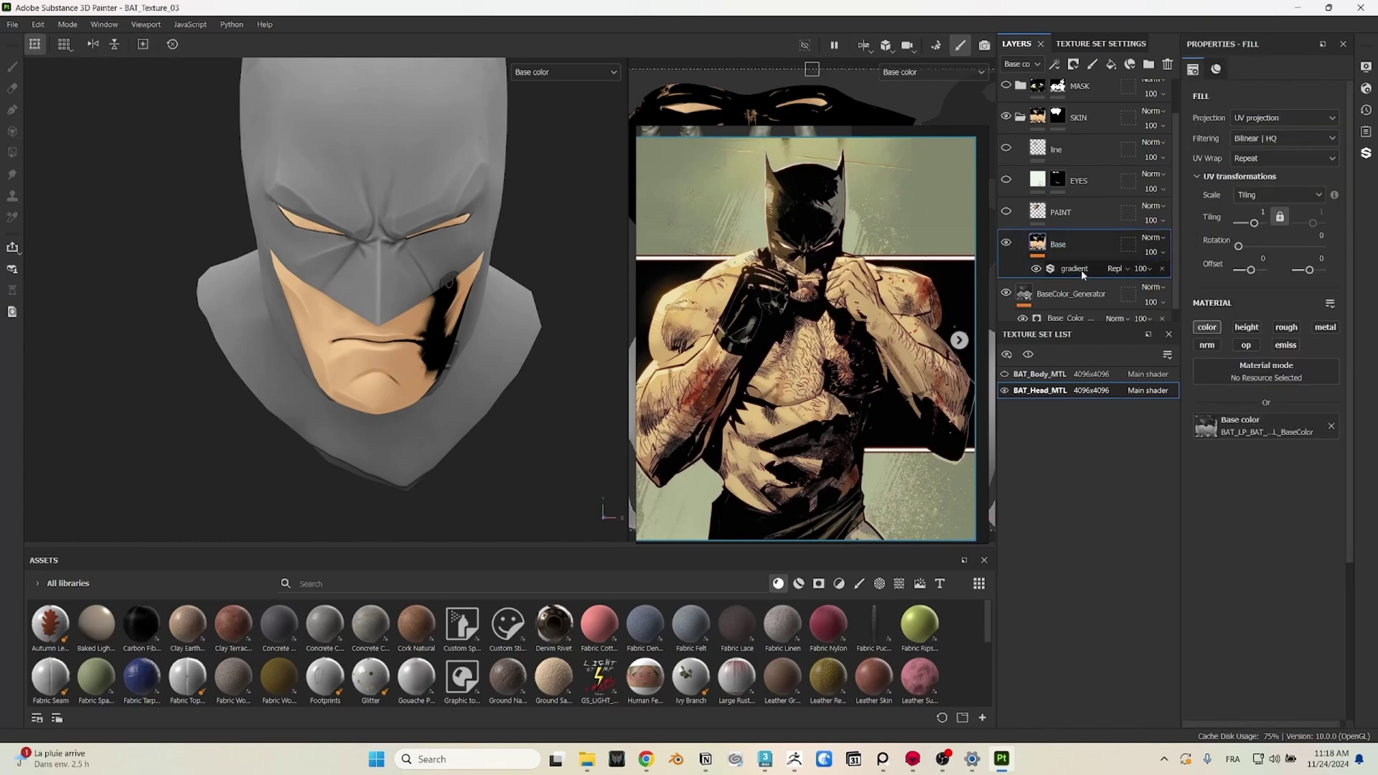
left_click(1081, 271)
left_click(1070, 246)
Step: Show the PAINT layer in the SKIN folder and compare the painted chin with the mouth area in the comic reference
left_click(1081, 215)
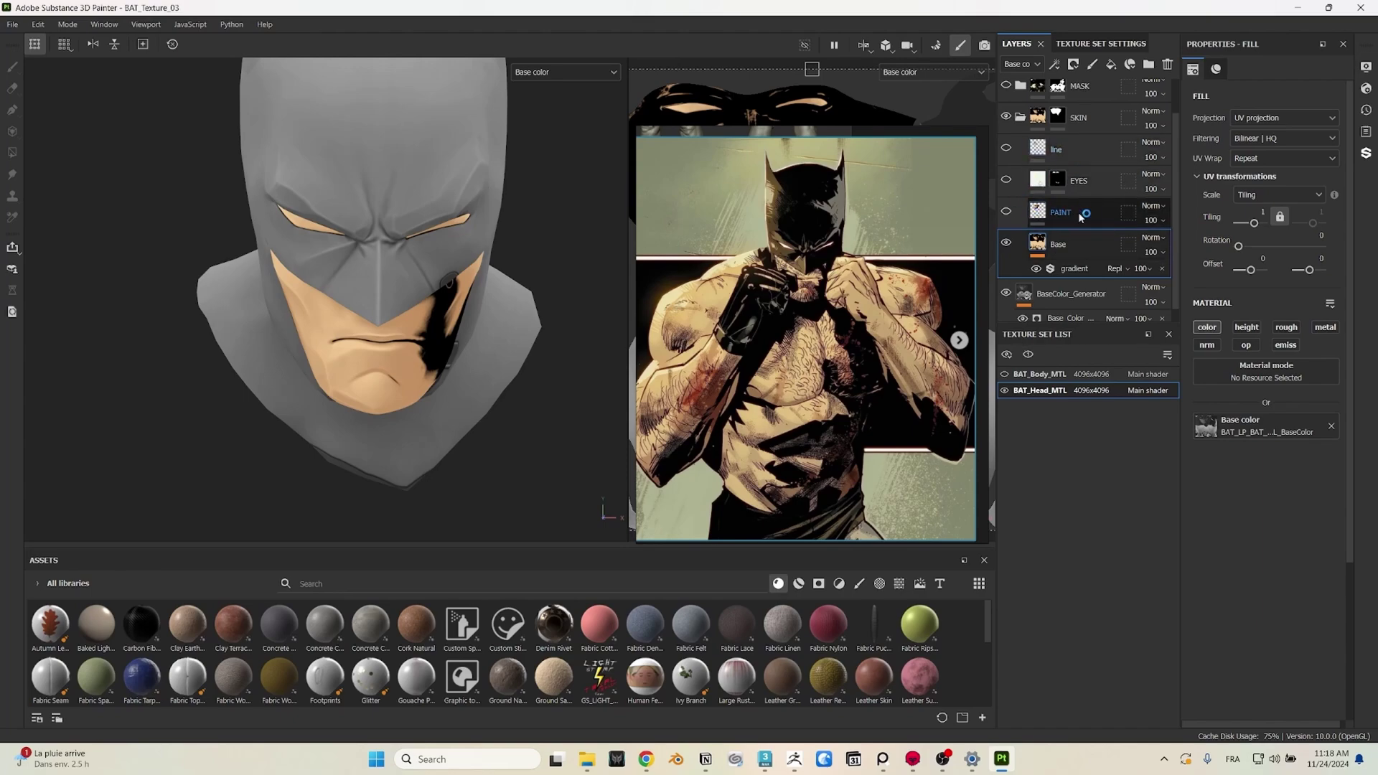
left_click(1007, 214)
scroll(330, 355, "up", 5)
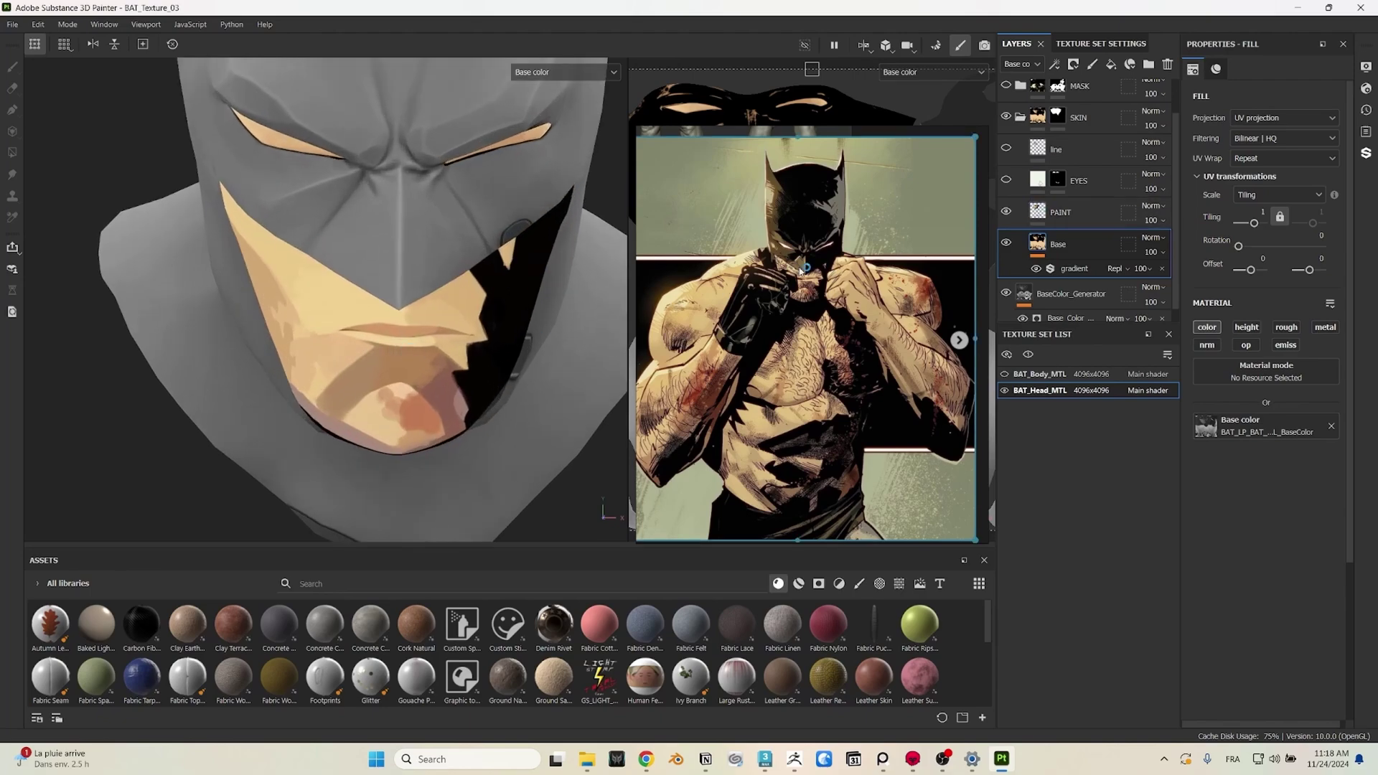
scroll(800, 271, "up", 5)
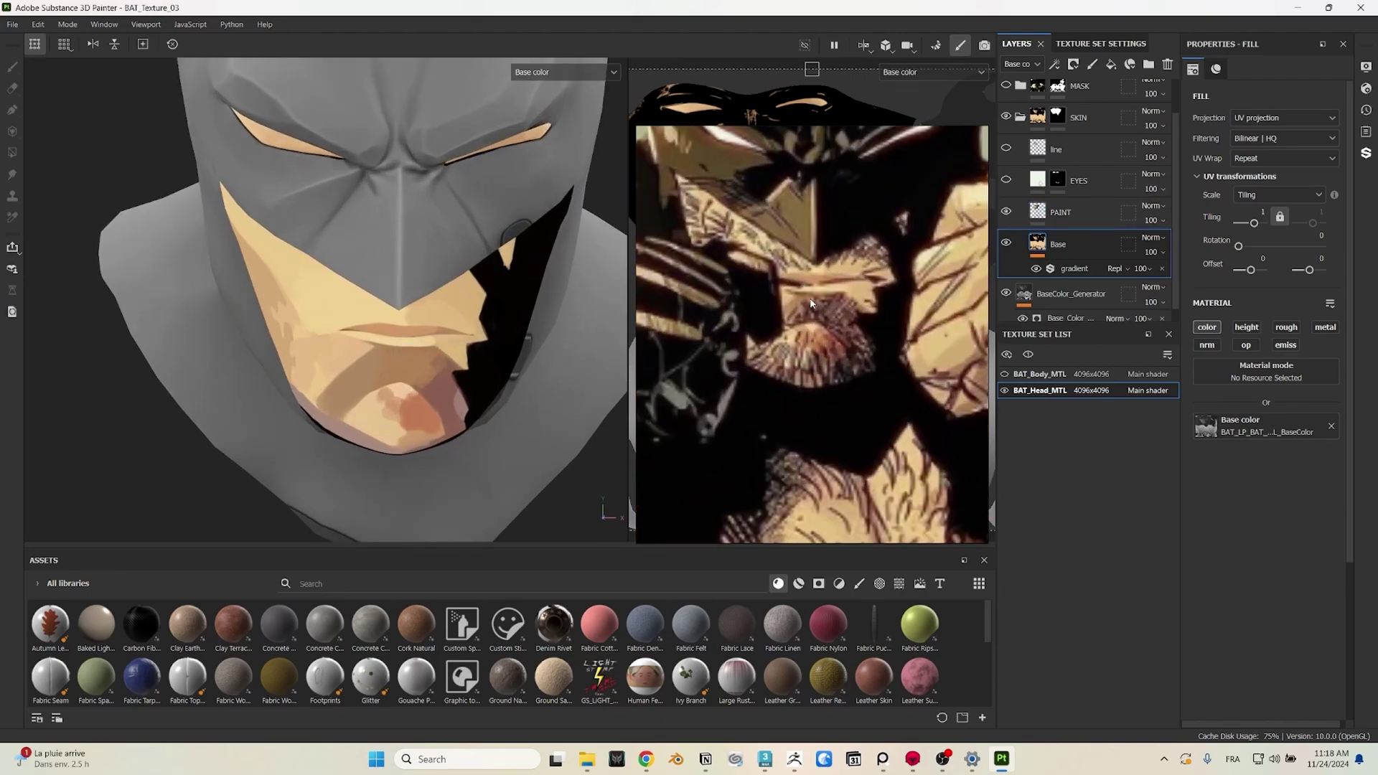
scroll(811, 303, "down", 5)
scroll(363, 344, "down", 3)
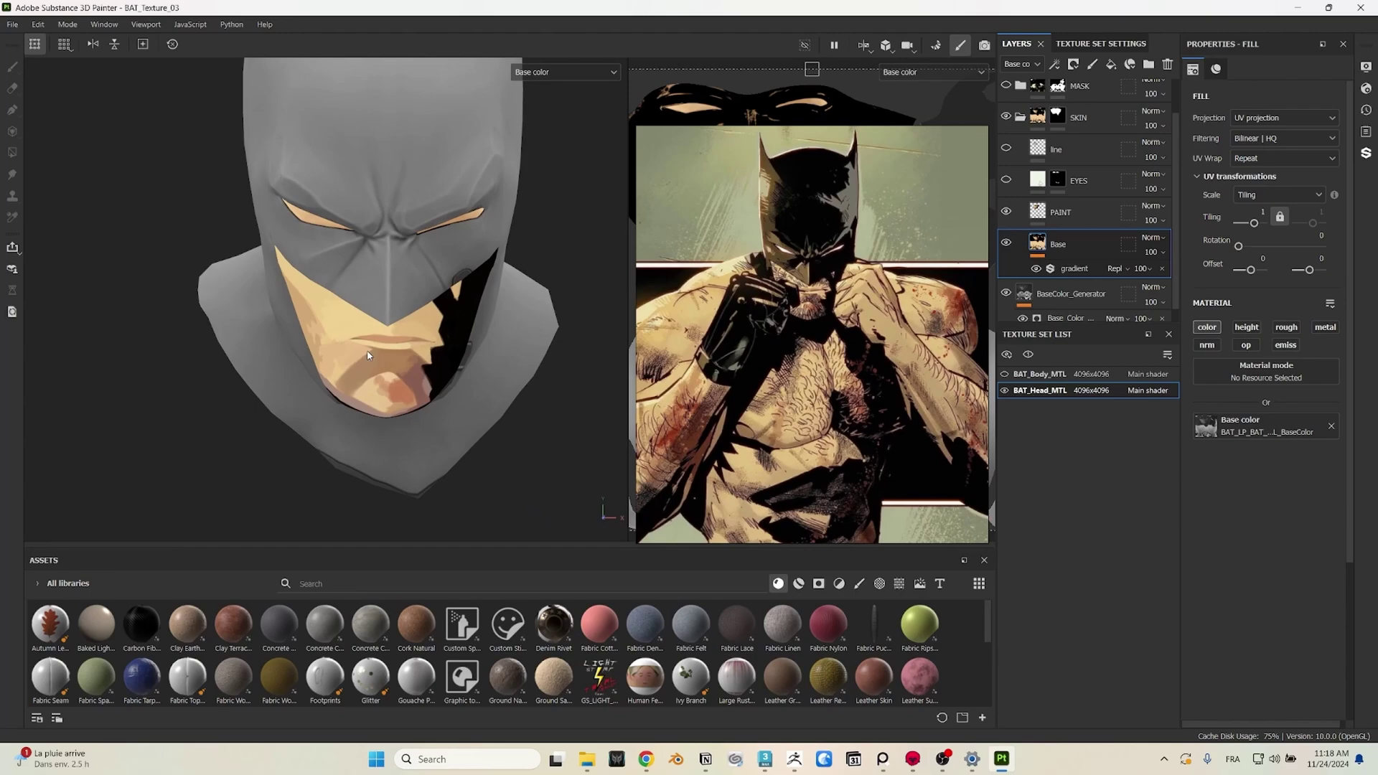
Step: Show the EYES and line layers in the head's SKIN folder and check the inked strokes on the chin
left_click(1006, 181)
left_click_drag(320, 220, 310, 225, "alt")
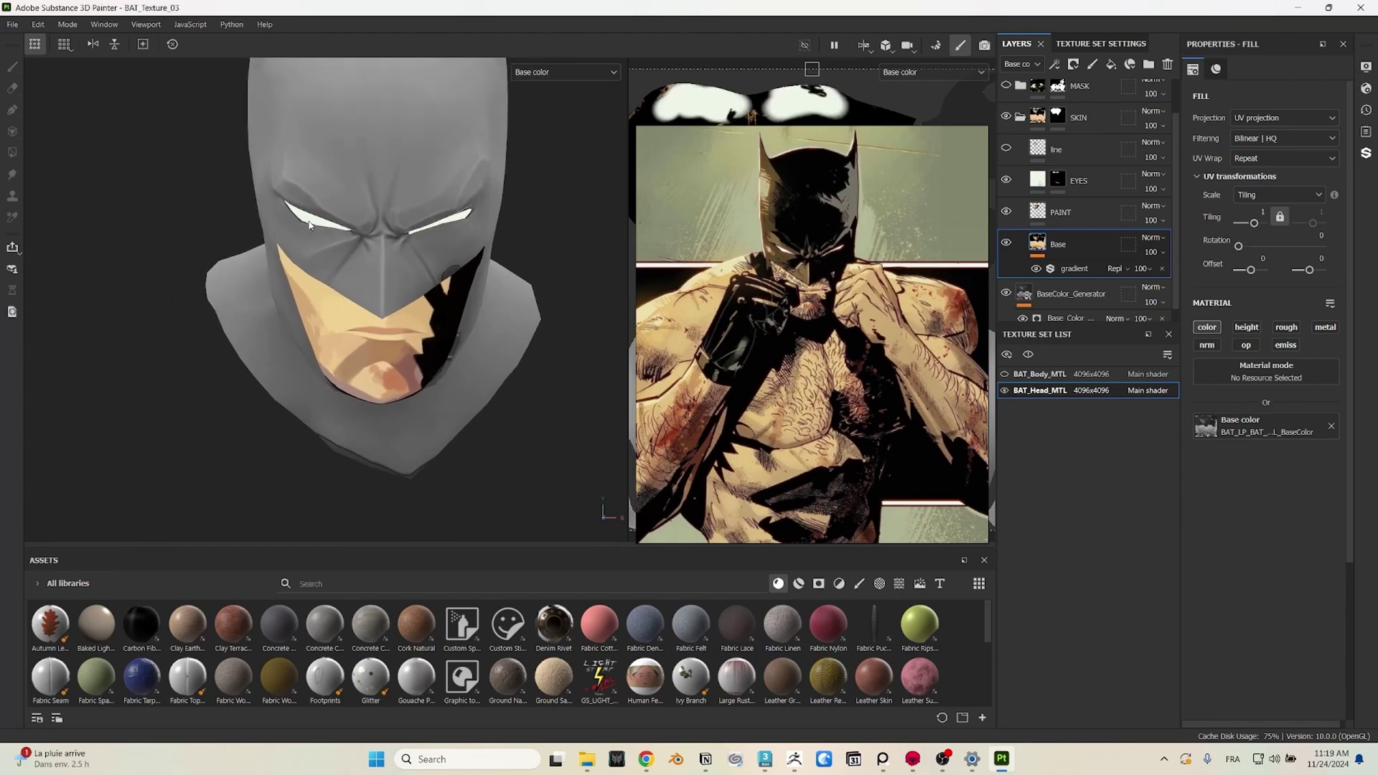
scroll(467, 214, "up", 2)
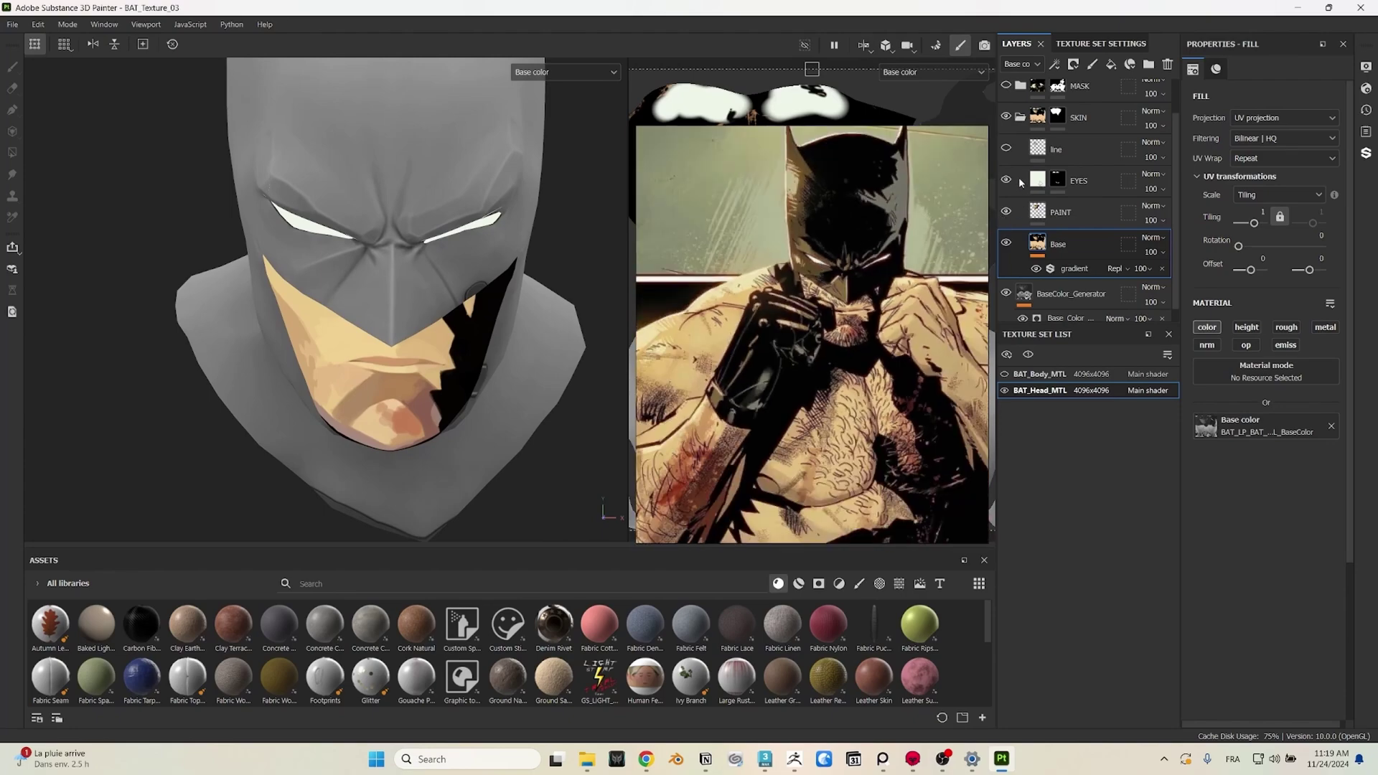
left_click(1006, 148)
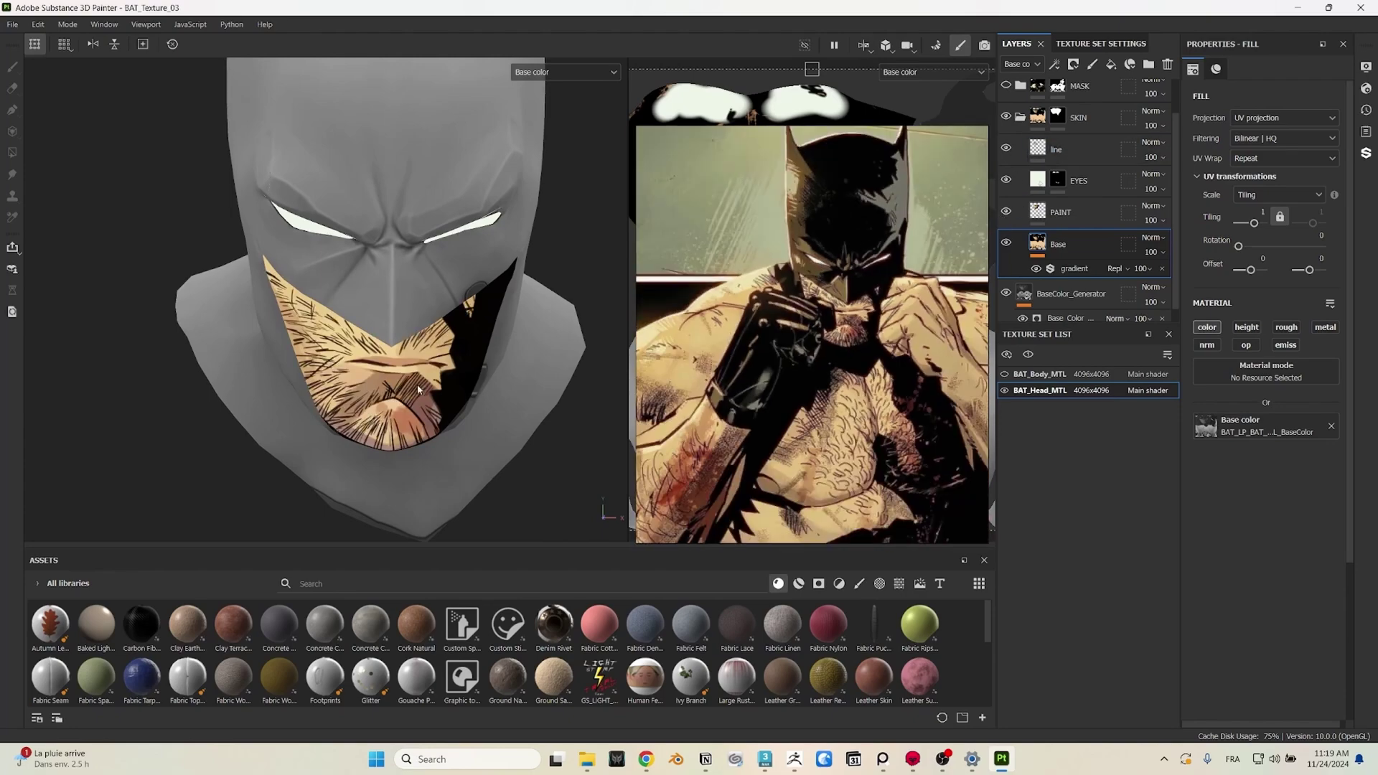
scroll(377, 407, "up", 2)
scroll(376, 406, "up", 2)
scroll(414, 418, "down", 3)
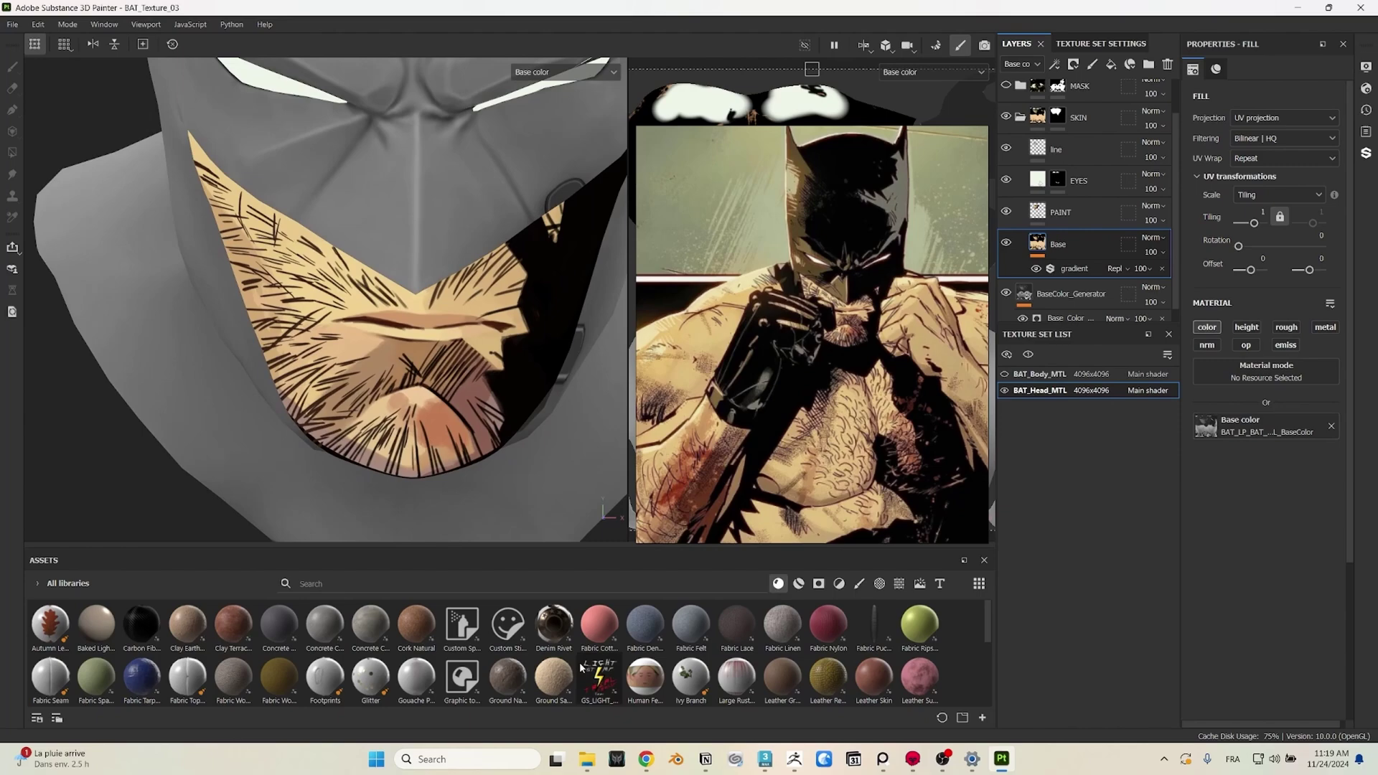
Step: Browse the brush library down to the Felt Tip brushes and select the SKIN folder's line layer
left_click(860, 584)
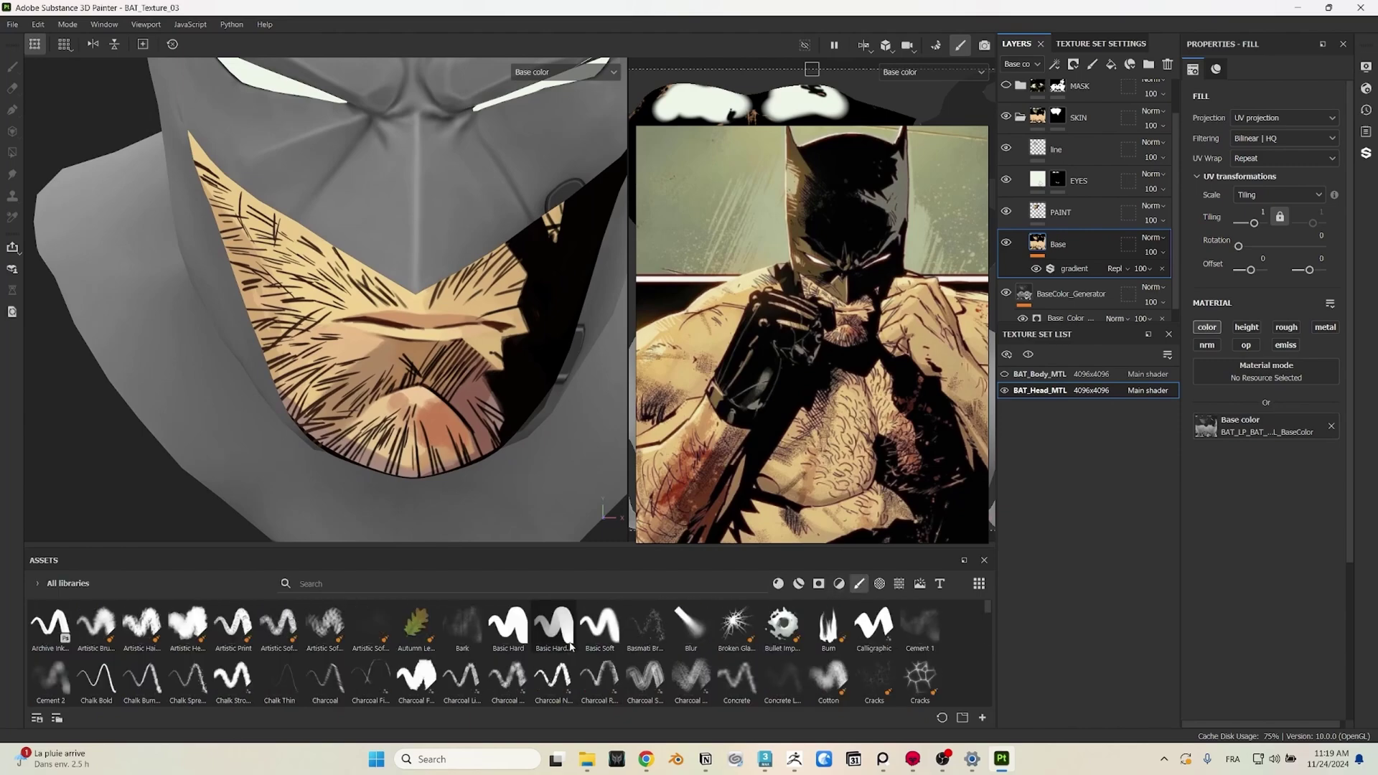
scroll(616, 657, "down", 10)
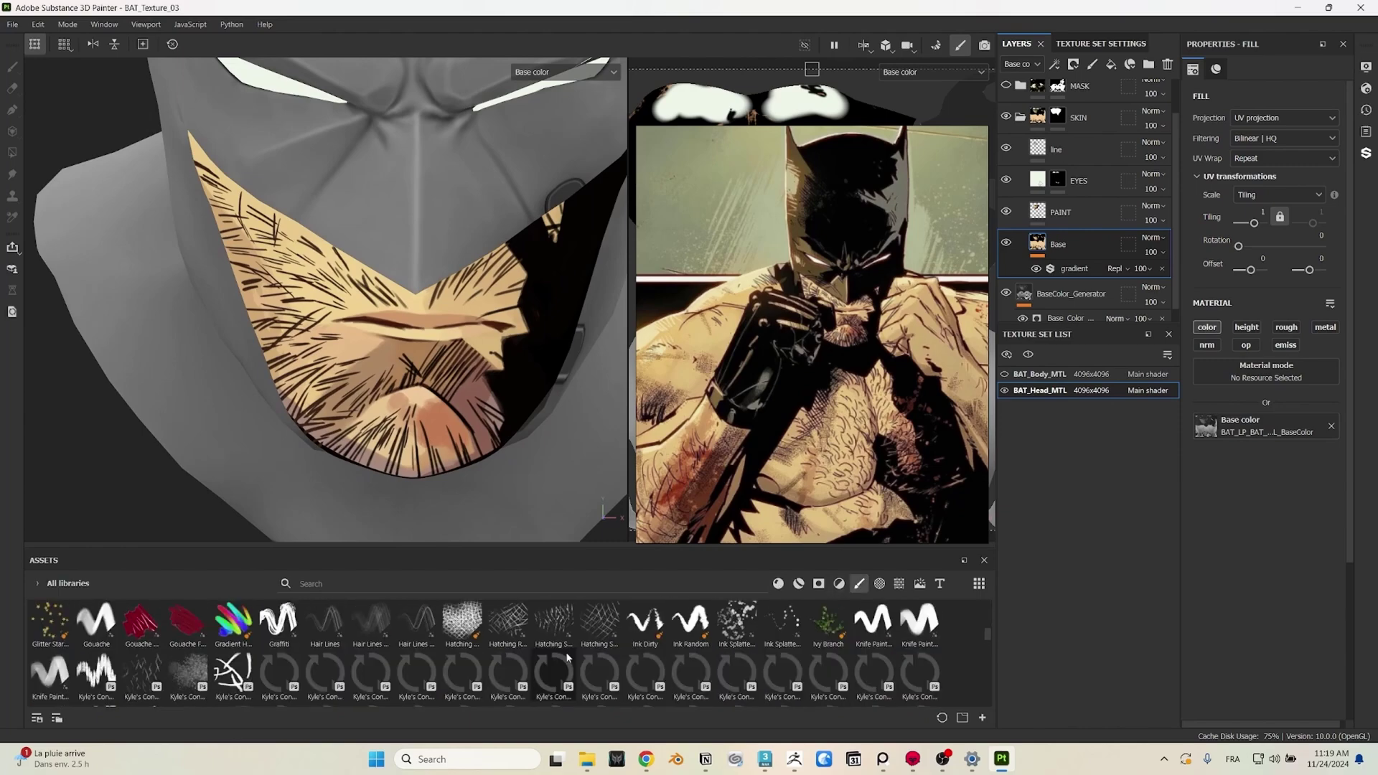
scroll(597, 661, "up", 2)
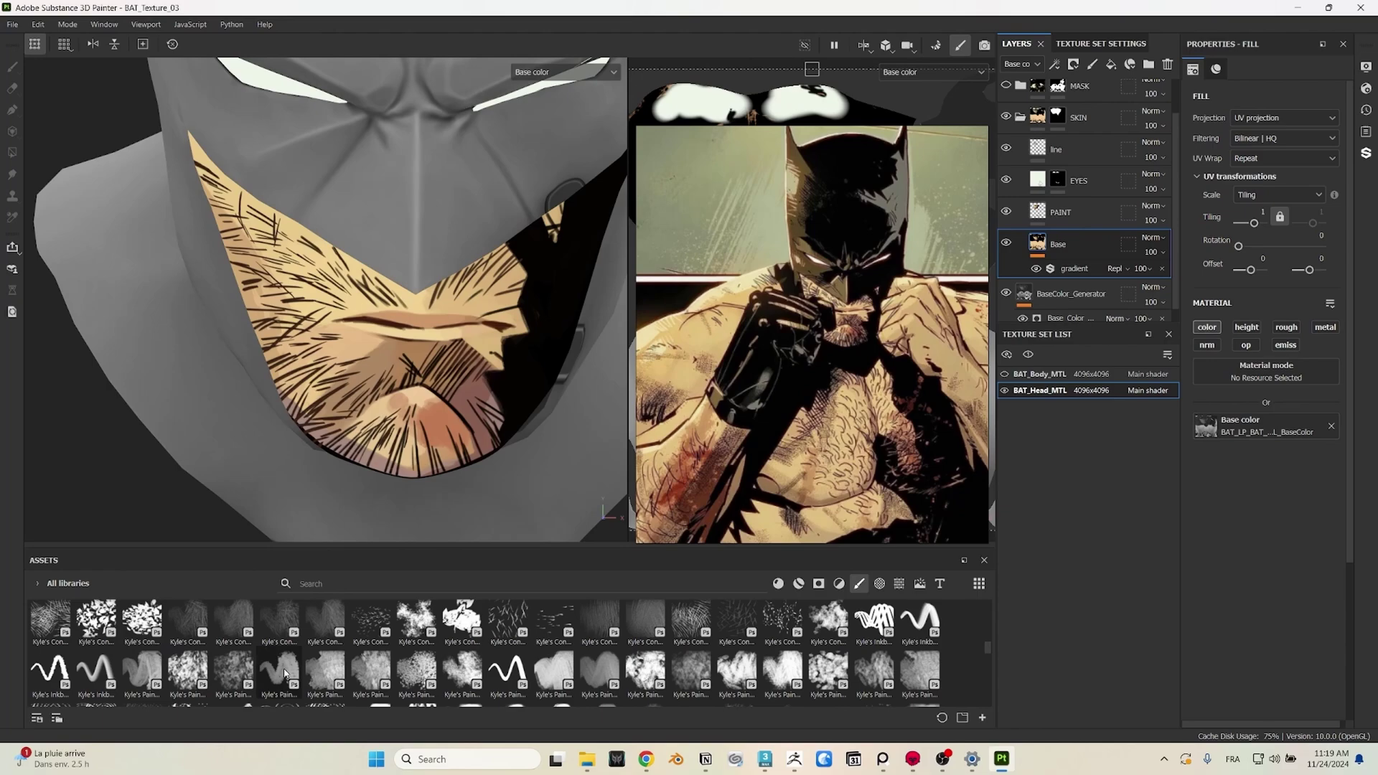
scroll(580, 667, "down", 2)
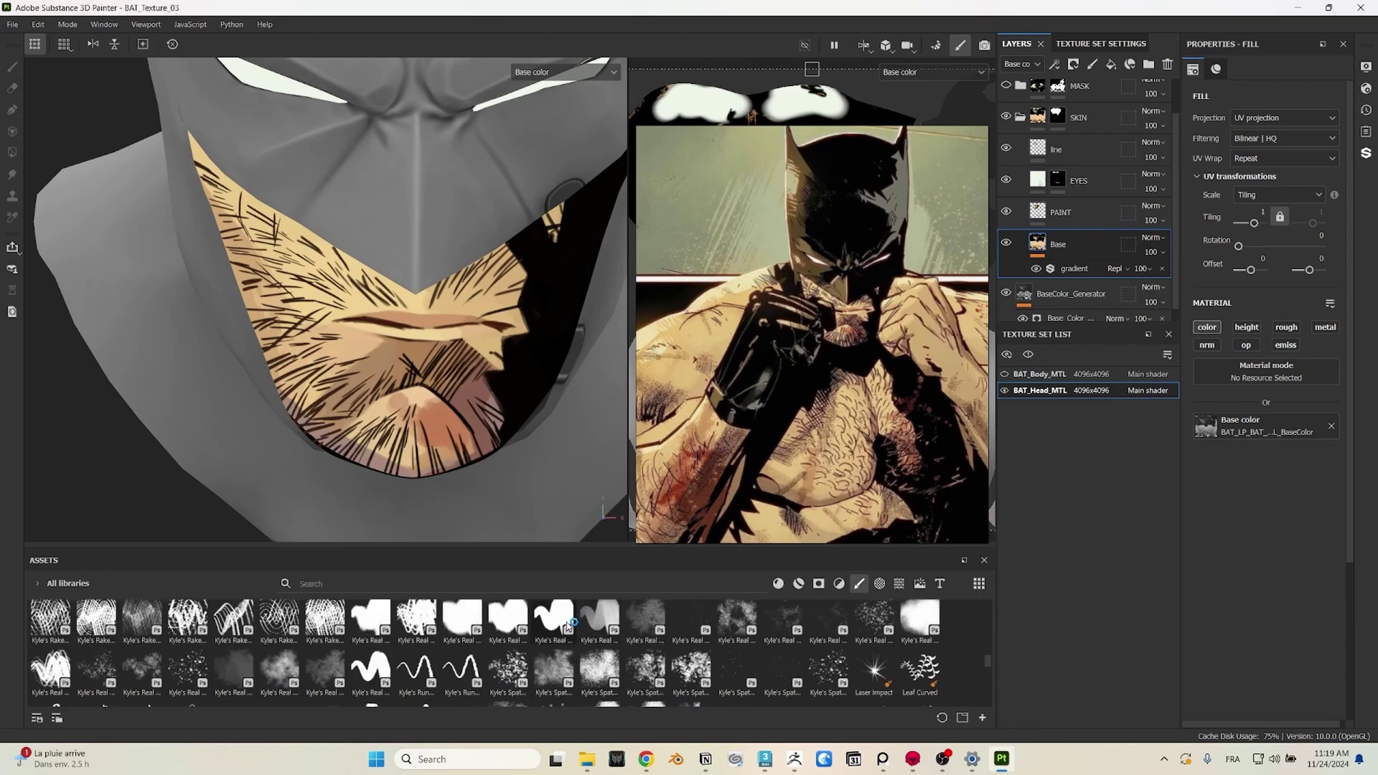
scroll(566, 630, "up", 5)
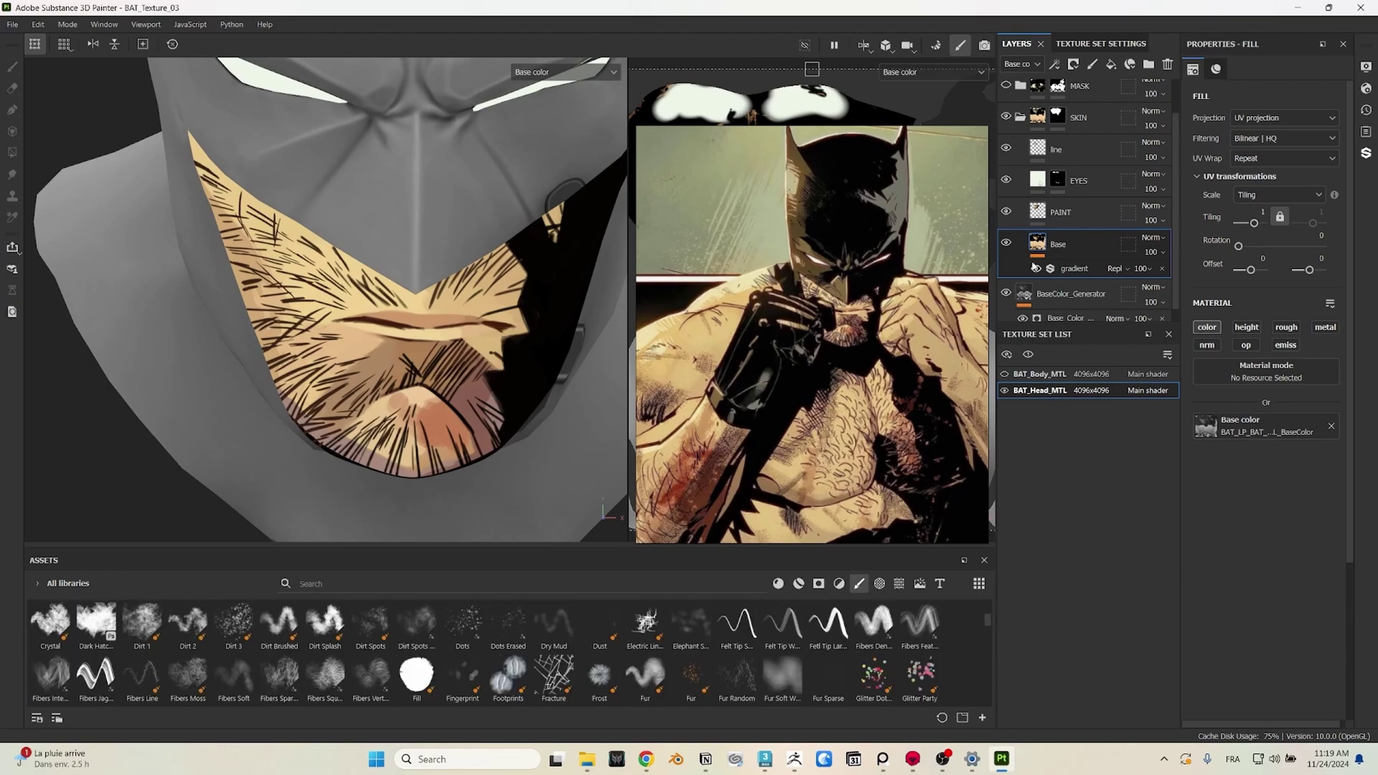
left_click(1054, 161)
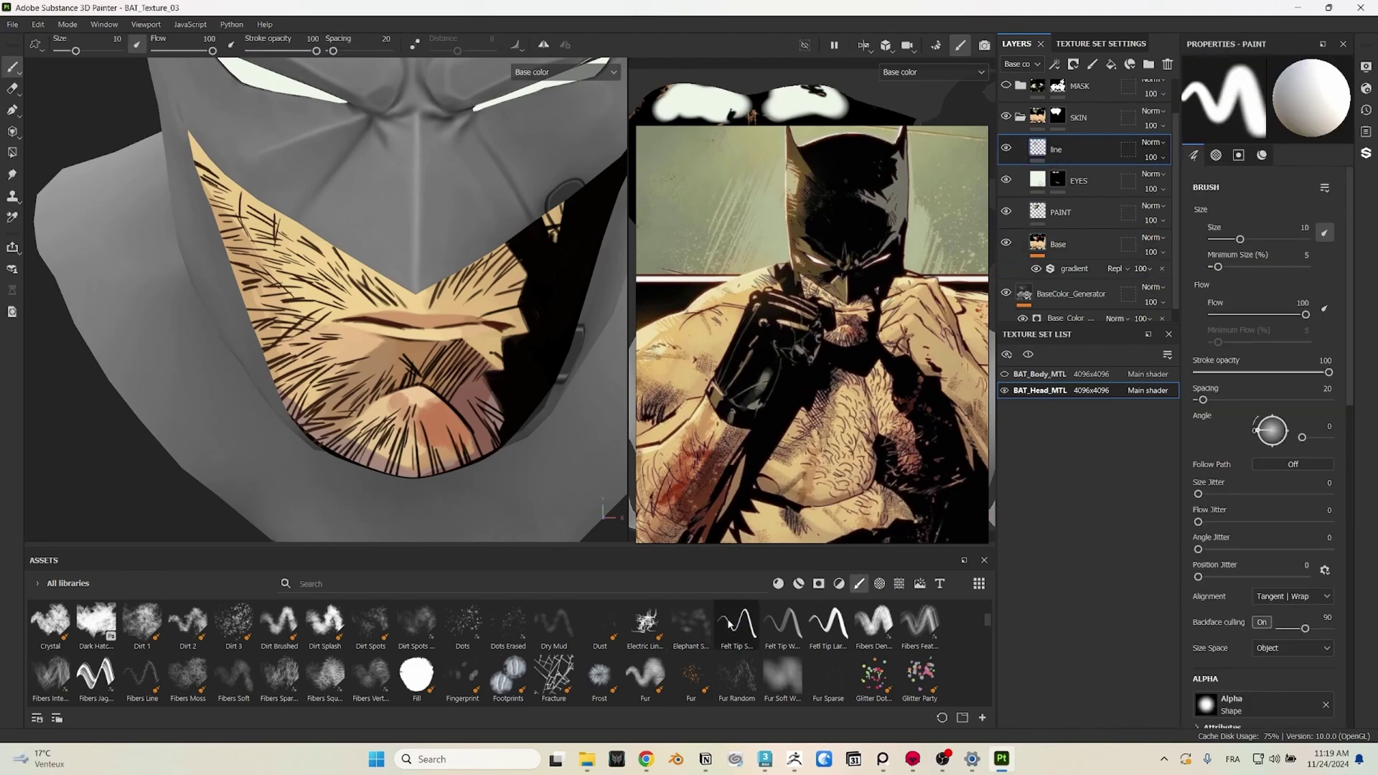
mouse_move(751, 628)
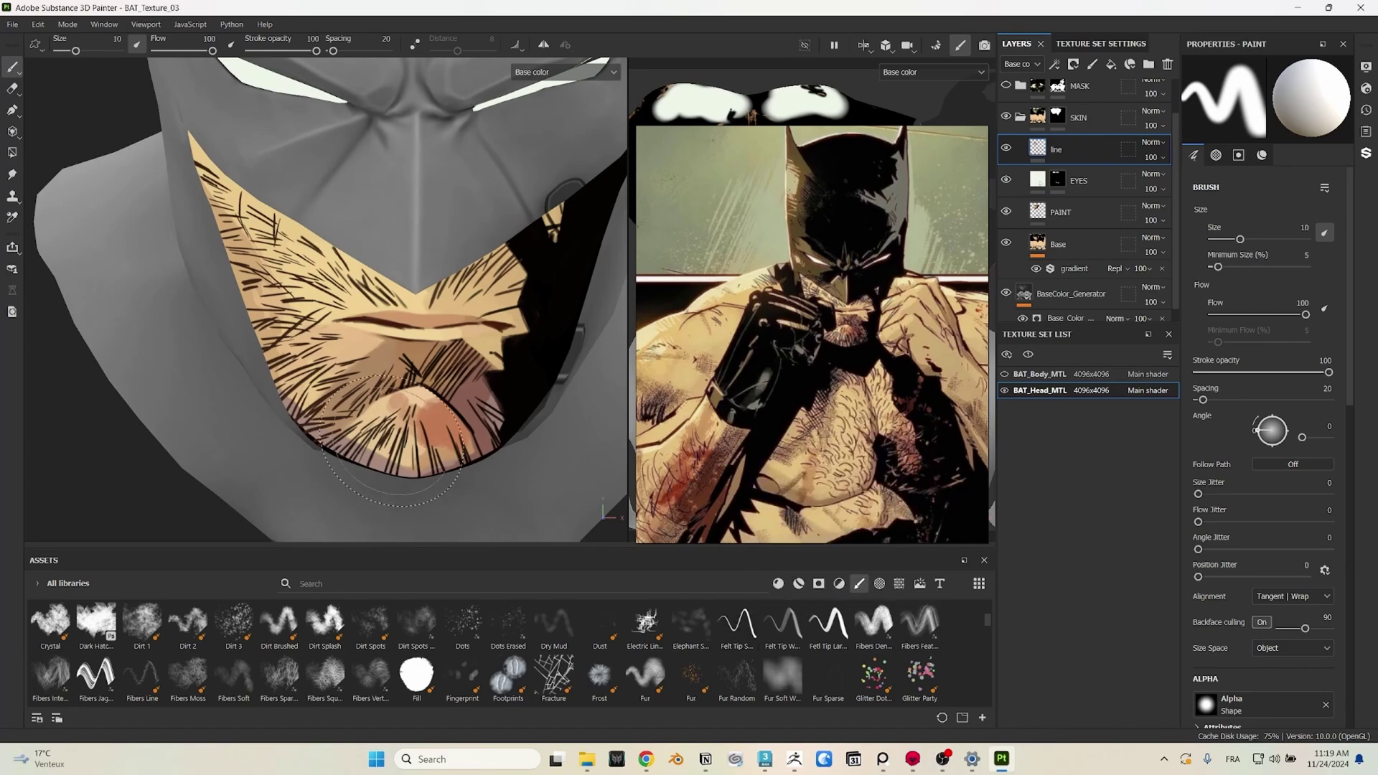
Step: Examine the hatched line work around the chin and mouth and compare it with the comic reference
scroll(308, 466, "down", 3)
scroll(308, 465, "up", 5)
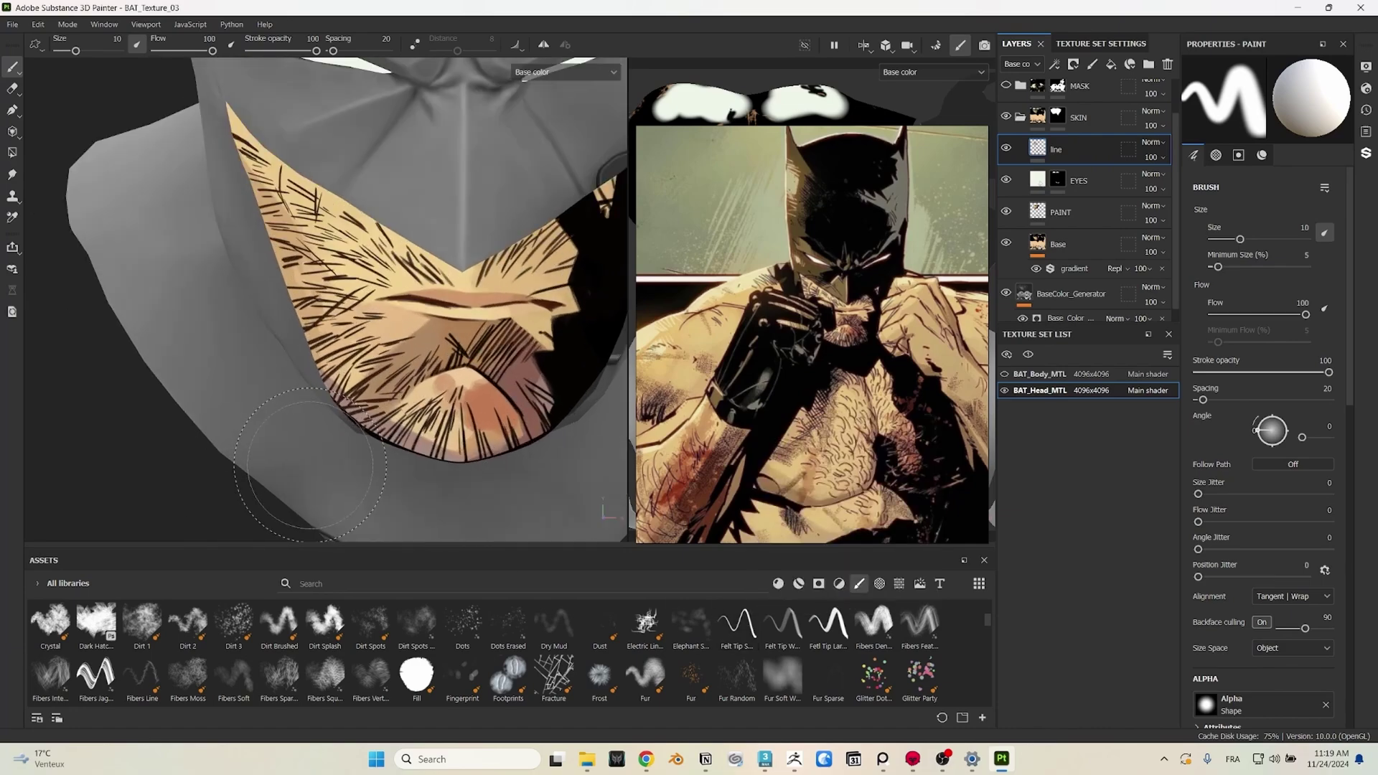
scroll(308, 465, "down", 6)
scroll(486, 415, "down", 3)
scroll(488, 413, "up", 3)
scroll(487, 408, "down", 3)
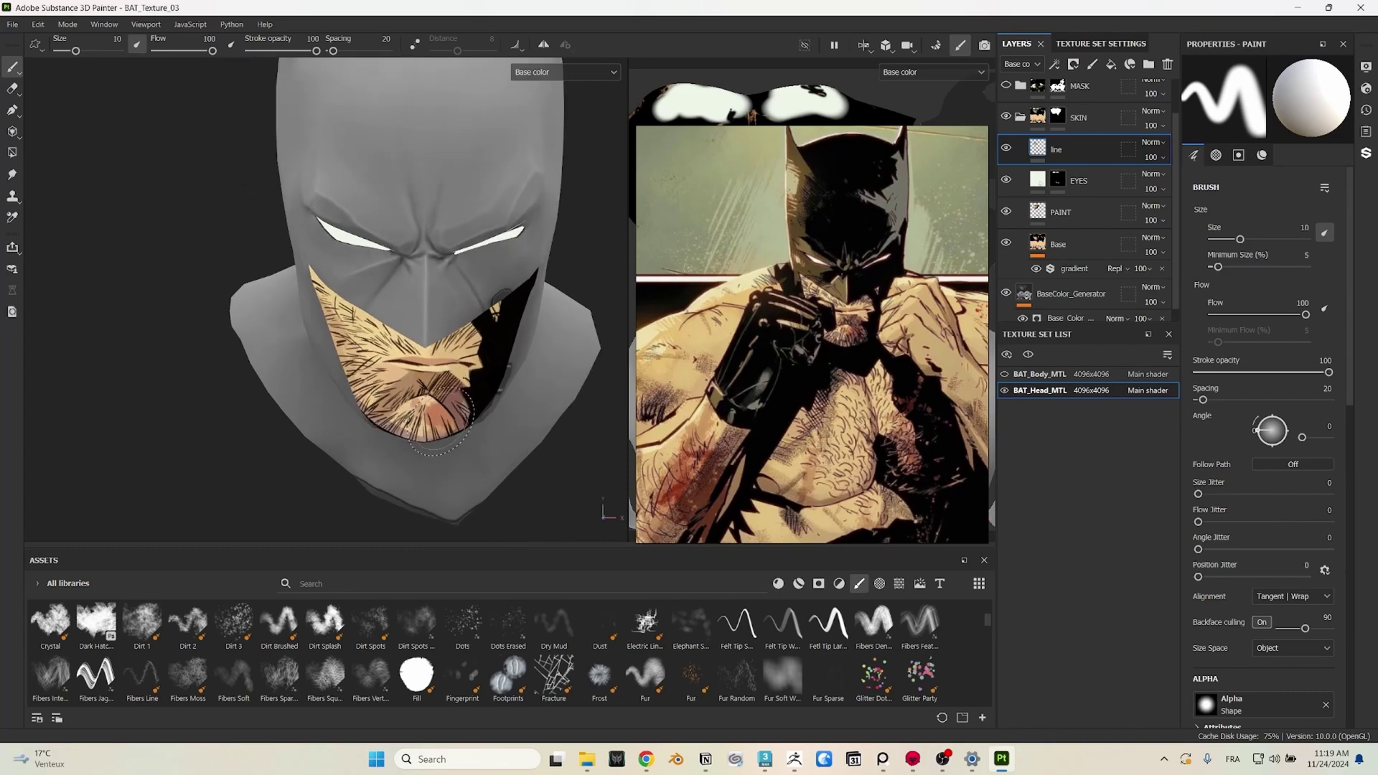
scroll(487, 404, "up", 4)
mouse_move(489, 406)
left_mouse_down("alt")
mouse_move(499, 381)
mouse_move(463, 366)
left_mouse_up("alt")
scroll(495, 355, "up", 3)
scroll(495, 355, "down", 6)
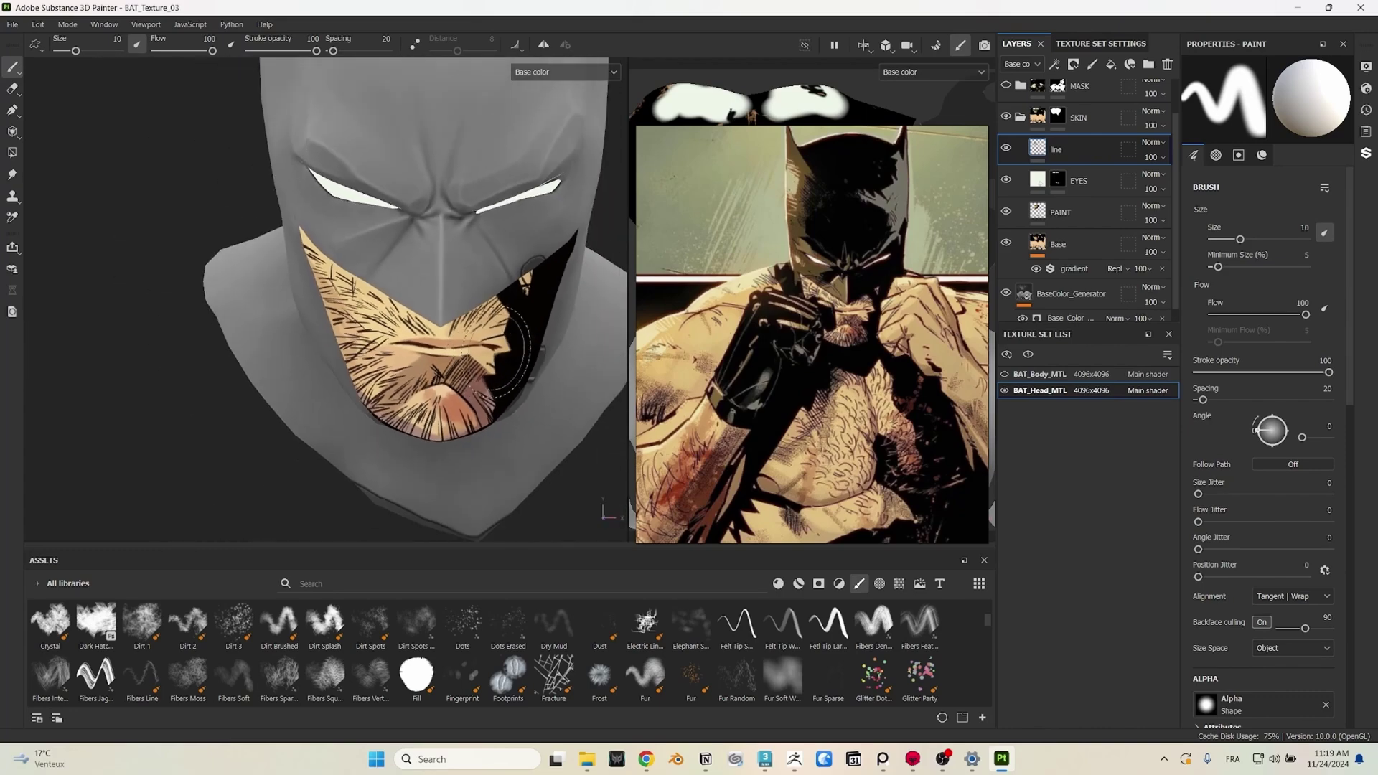
scroll(875, 287, "up", 5)
scroll(797, 388, "down", 6)
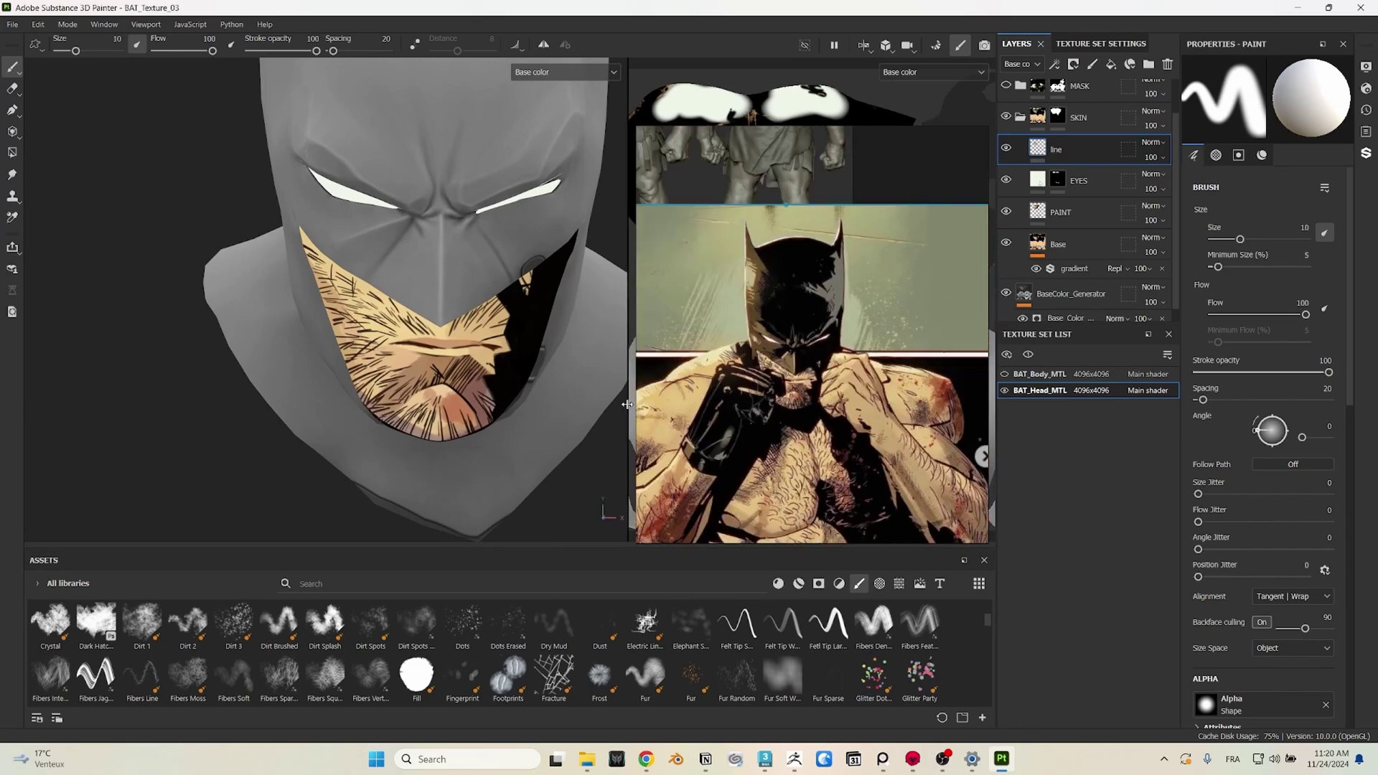
scroll(474, 372, "down", 3)
scroll(495, 369, "up", 2)
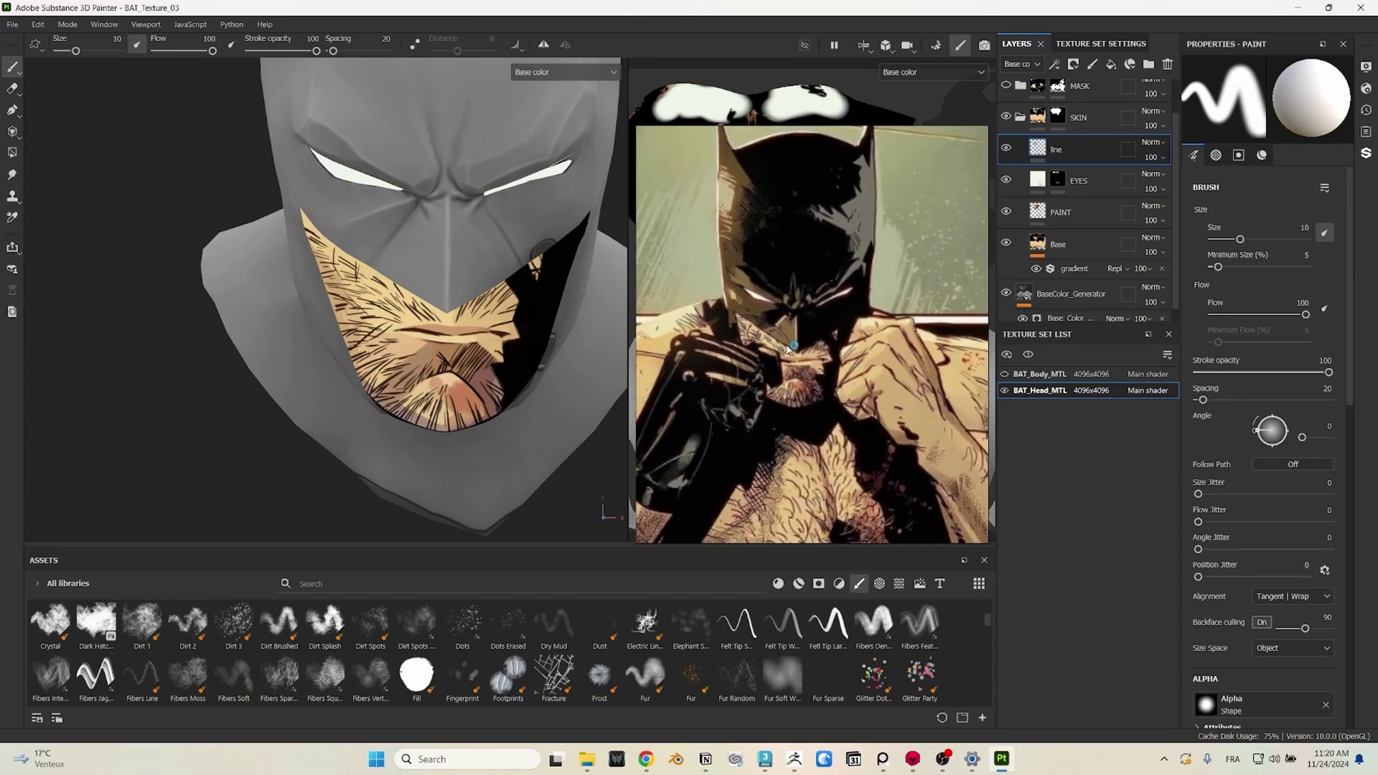
Step: Collapse the SKIN folder, show the MASK folder and expand it to reveal its layers on the head
scroll(1033, 155, "up", 1)
left_click(1021, 157)
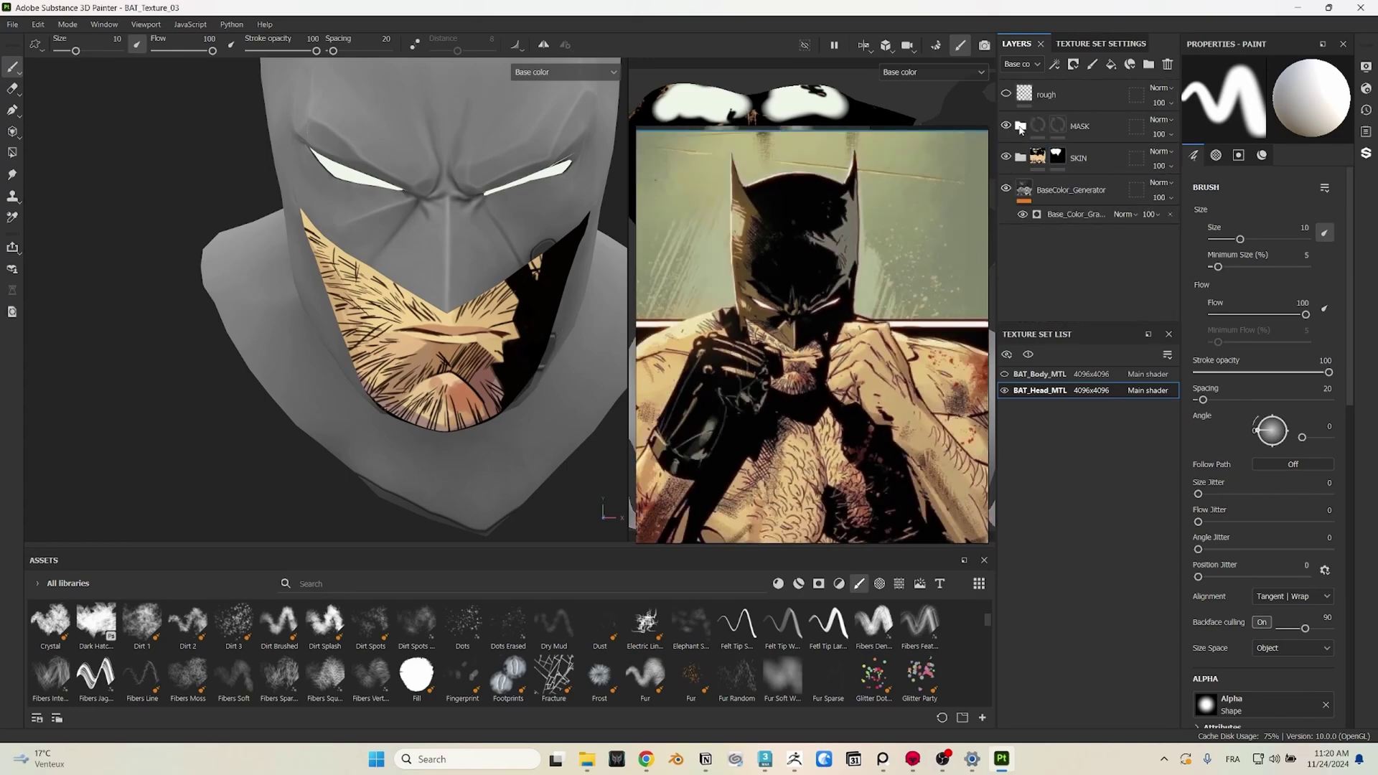
left_click(1020, 127)
scroll(419, 306, "down", 2)
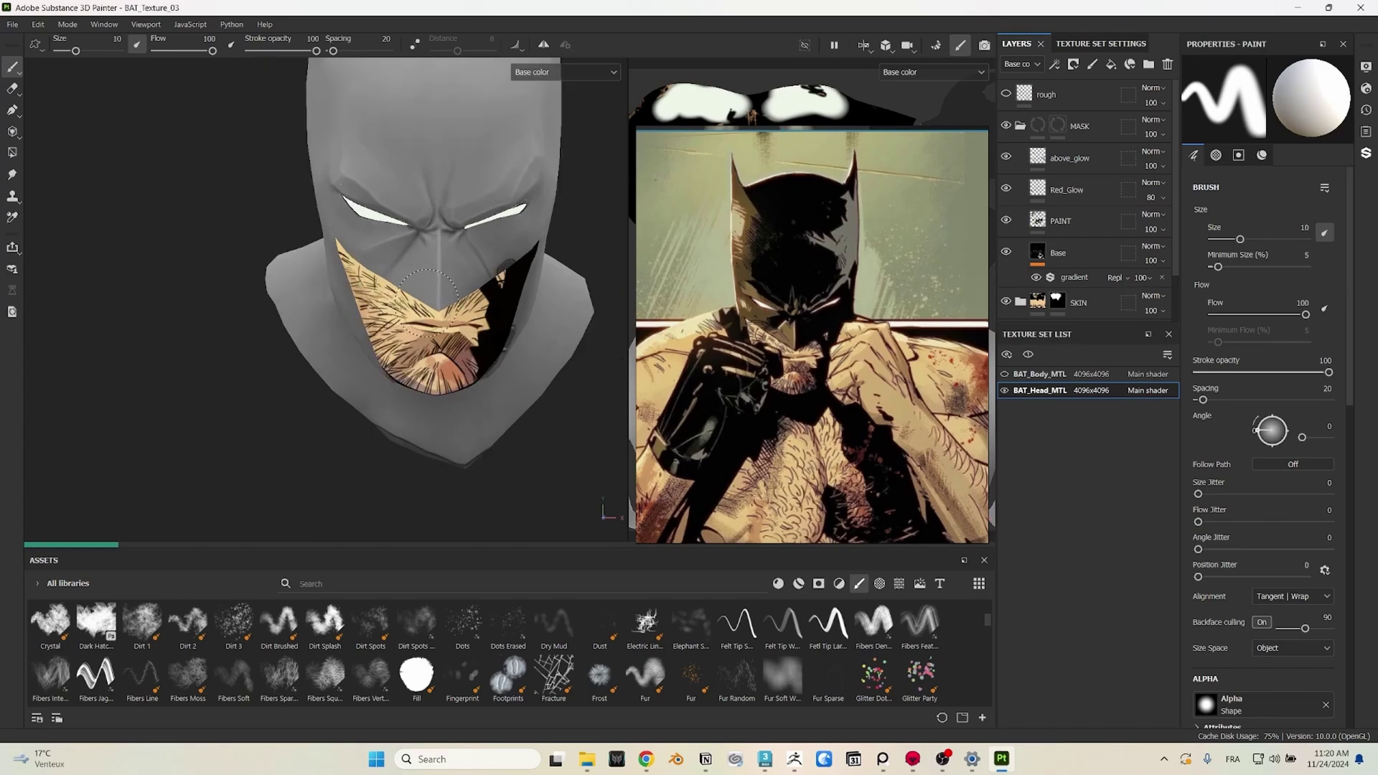
mouse_move(307, 199)
left_mouse_down("alt")
mouse_move(297, 270)
mouse_move(334, 270)
left_mouse_up("alt")
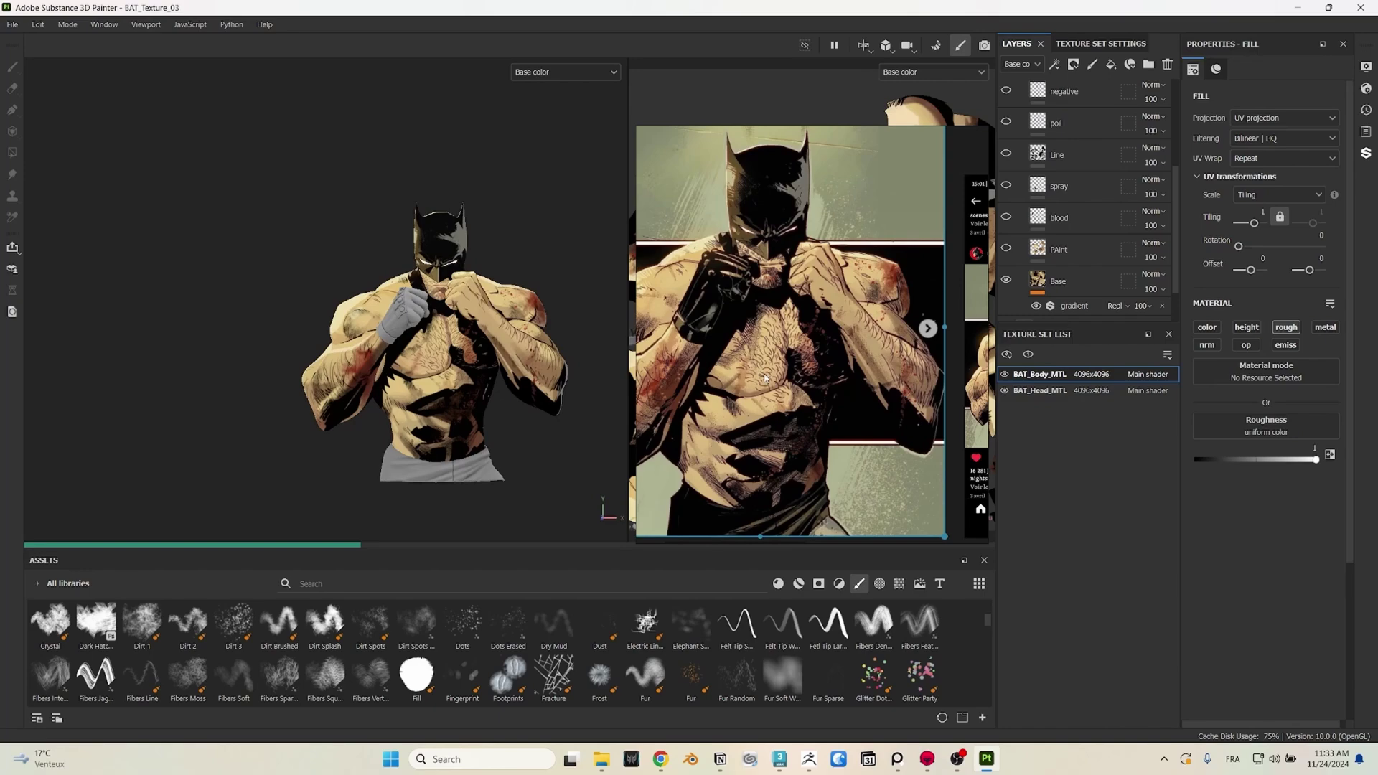
Step: Study the hatching, body hair and shadow shapes on the chest and arms in the comic reference
middle_click_drag(765, 377, 808, 385)
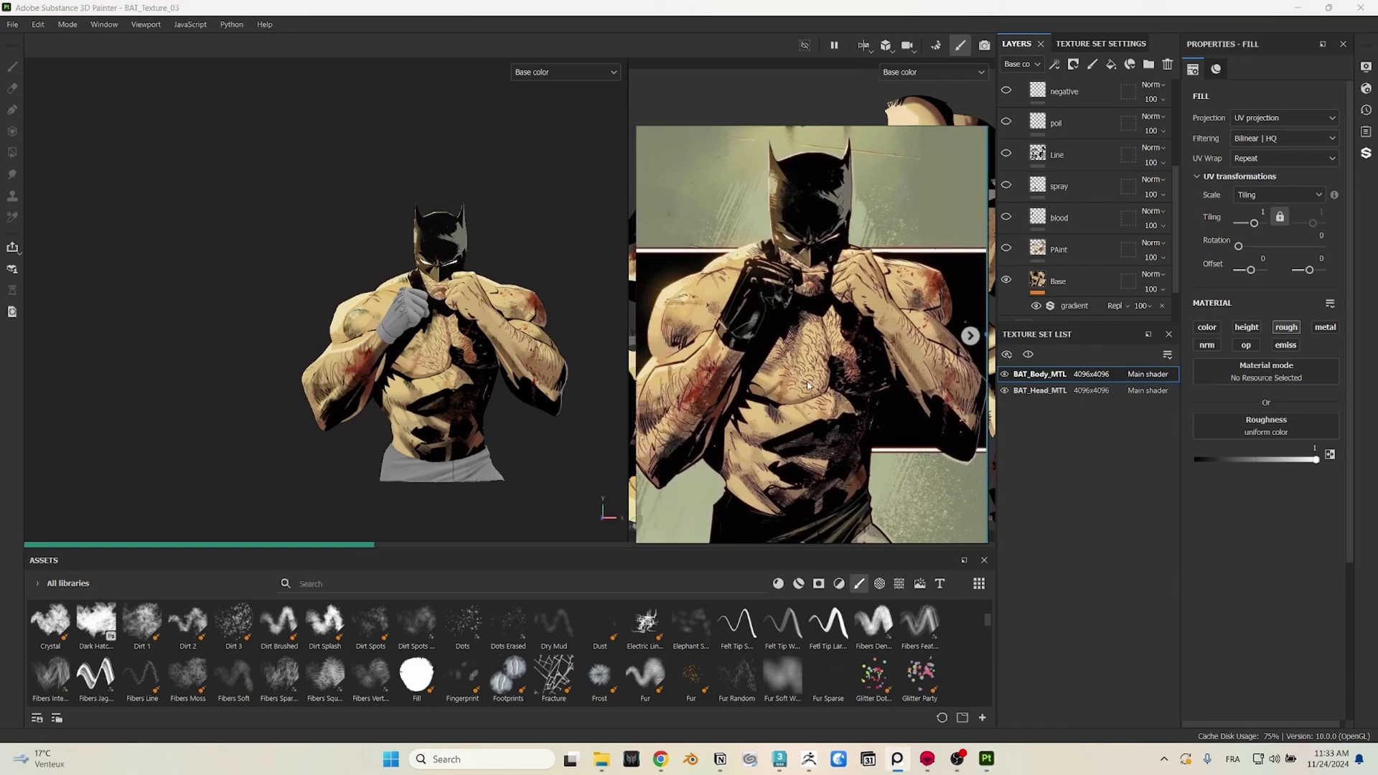
scroll(804, 381, "up", 1)
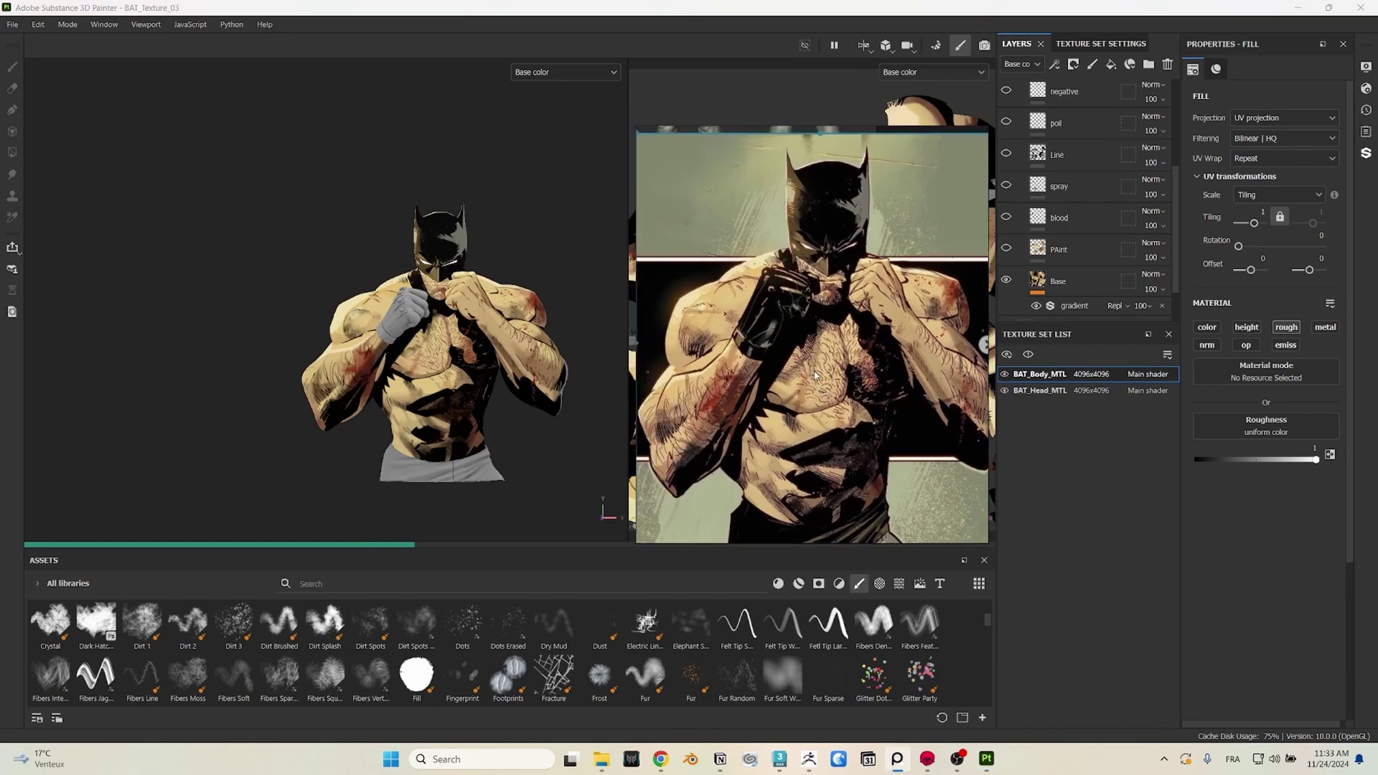
middle_click_drag(823, 374, 786, 403)
scroll(760, 422, "up", 4)
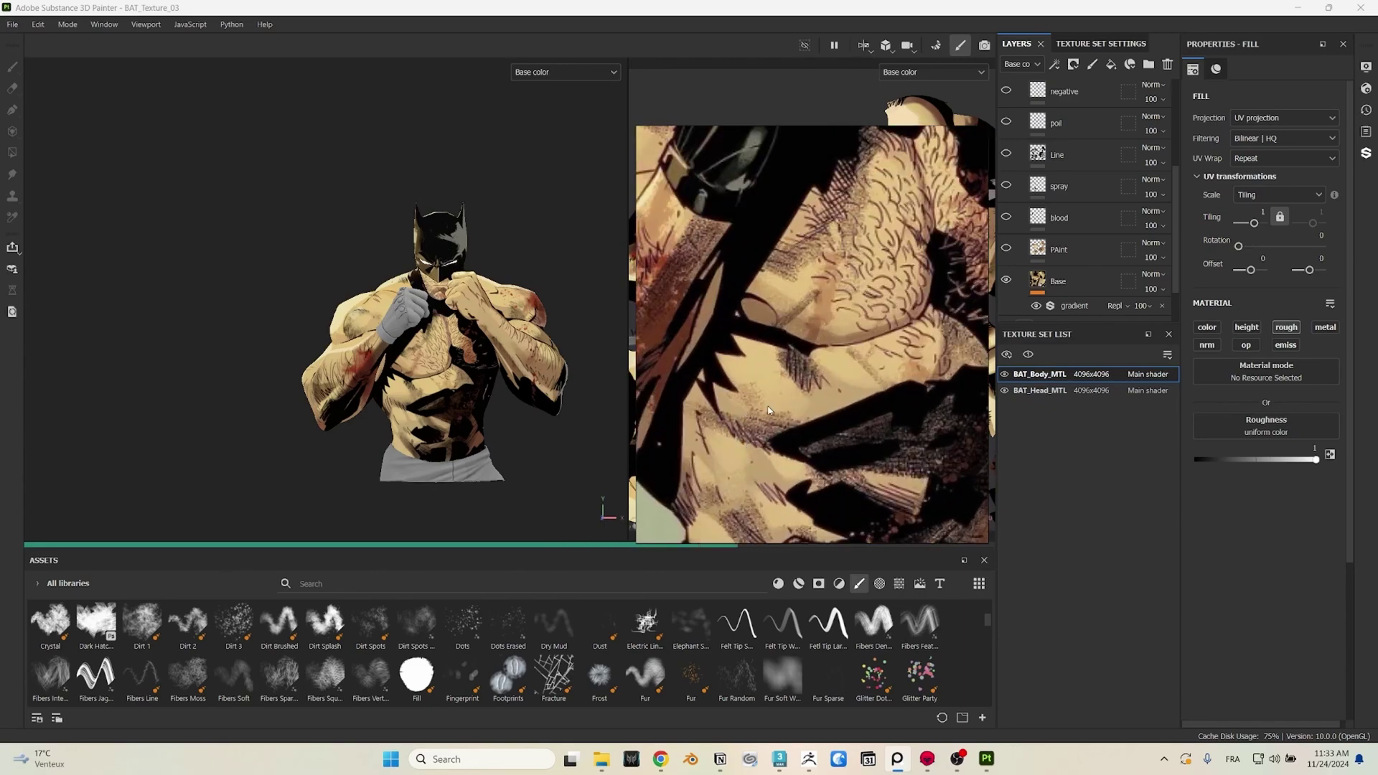
middle_click_drag(769, 407, 765, 494)
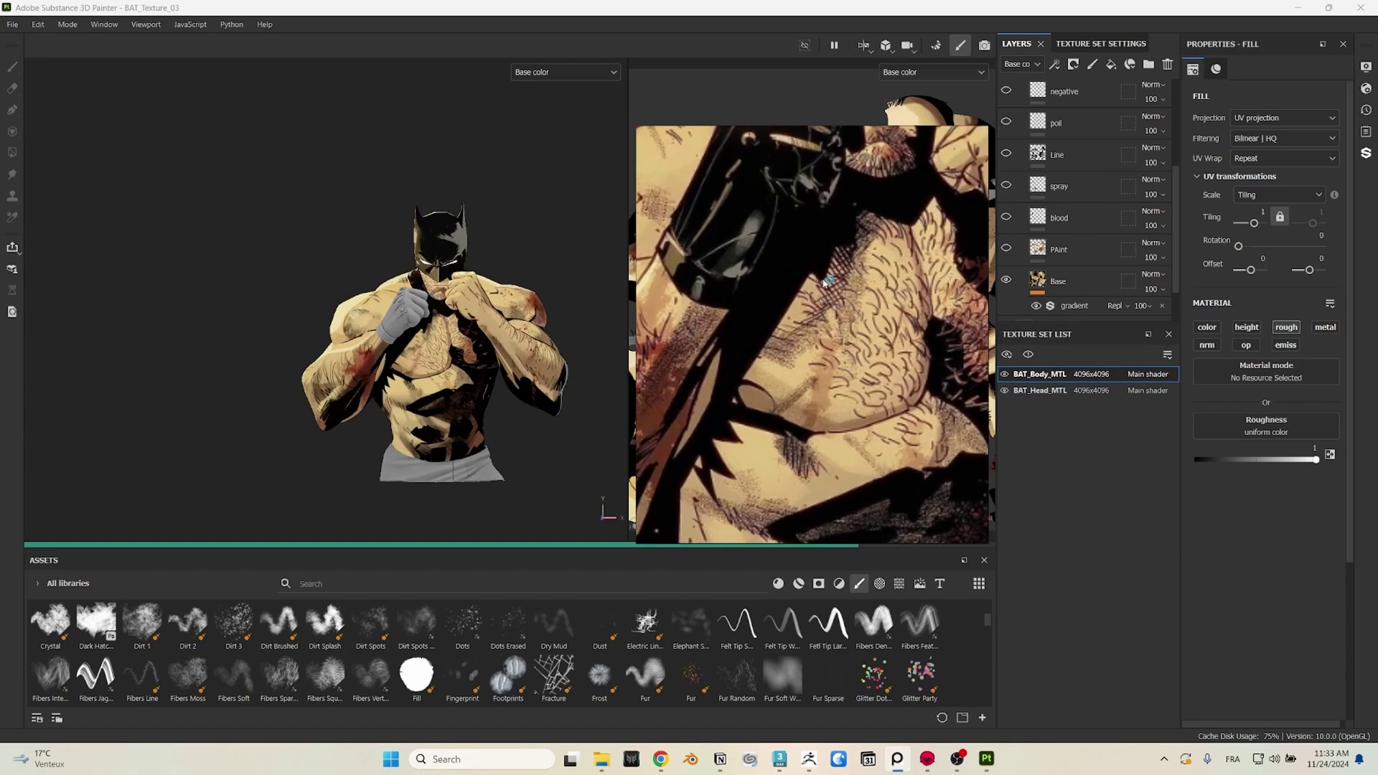
scroll(844, 282, "down", 3)
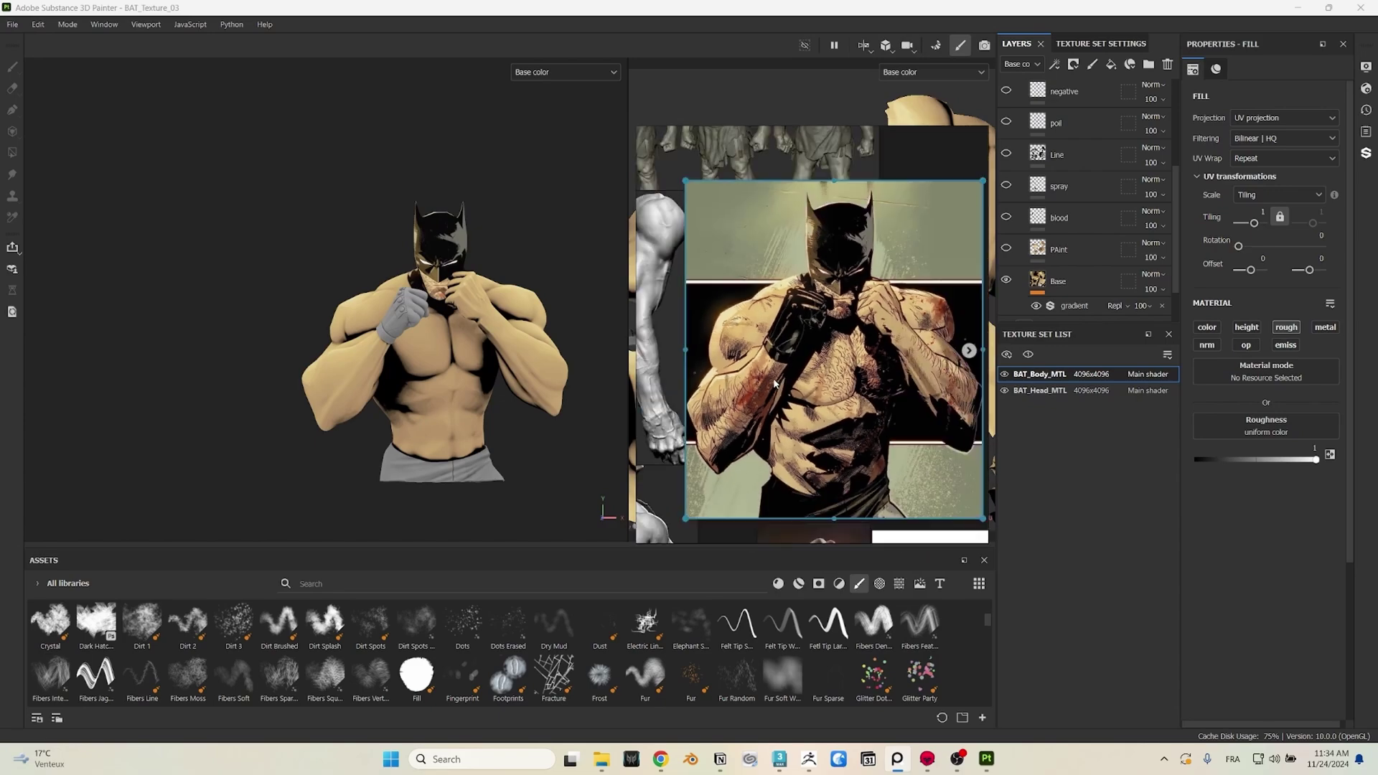
scroll(746, 295, "up", 3)
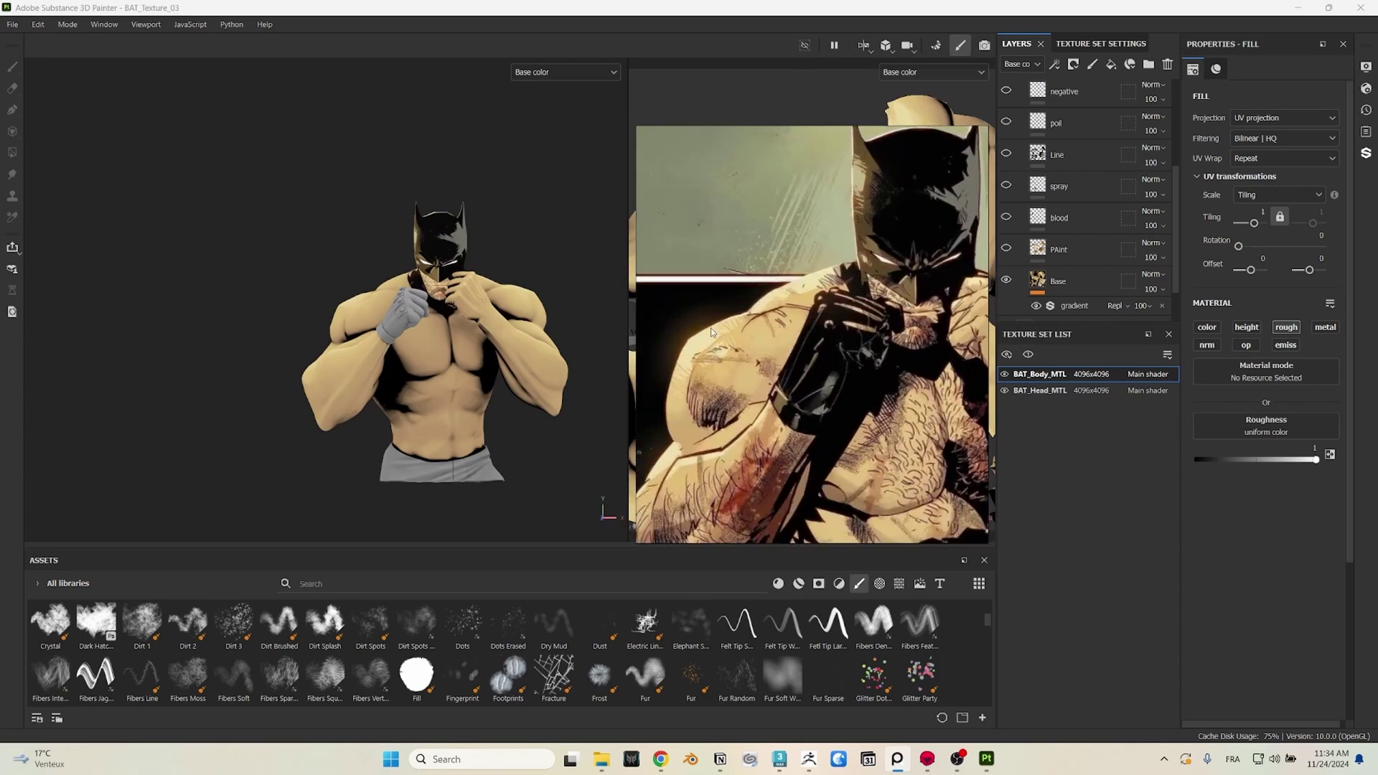
scroll(680, 464, "down", 3)
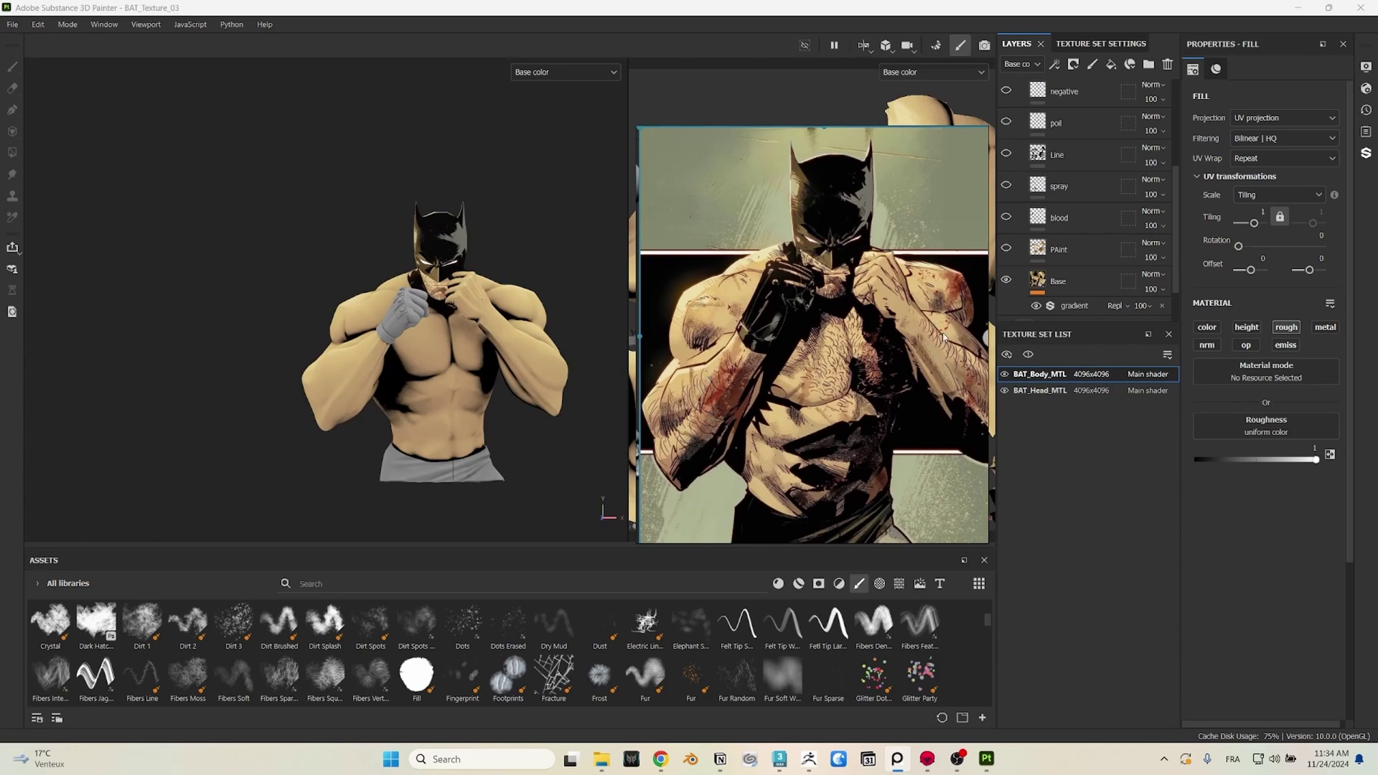
Step: Review the body's Base layer on the model, show the PAint layer above it and select that layer
scroll(455, 392, "up", 3)
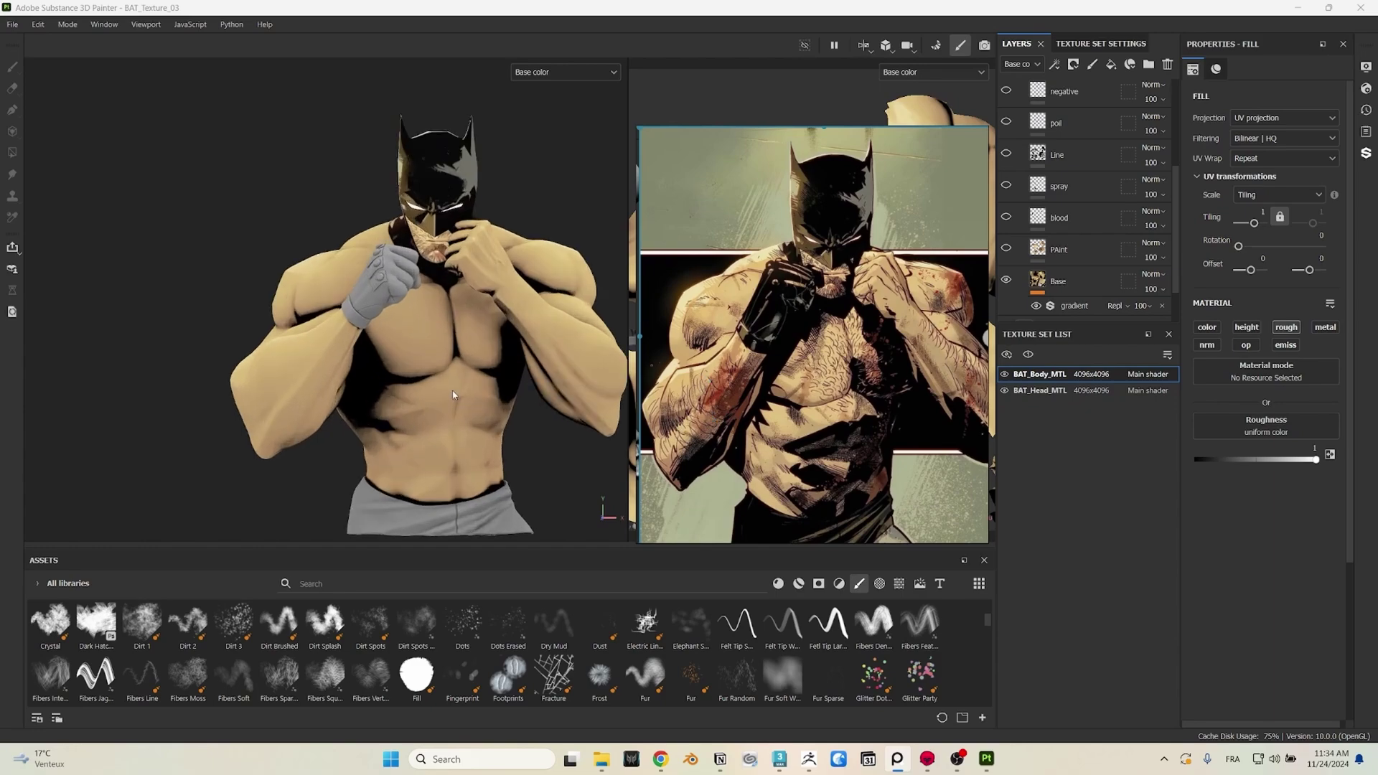
scroll(454, 394, "down", 1)
scroll(457, 395, "up", 2)
scroll(518, 372, "down", 3)
scroll(577, 368, "up", 1)
scroll(577, 373, "up", 1)
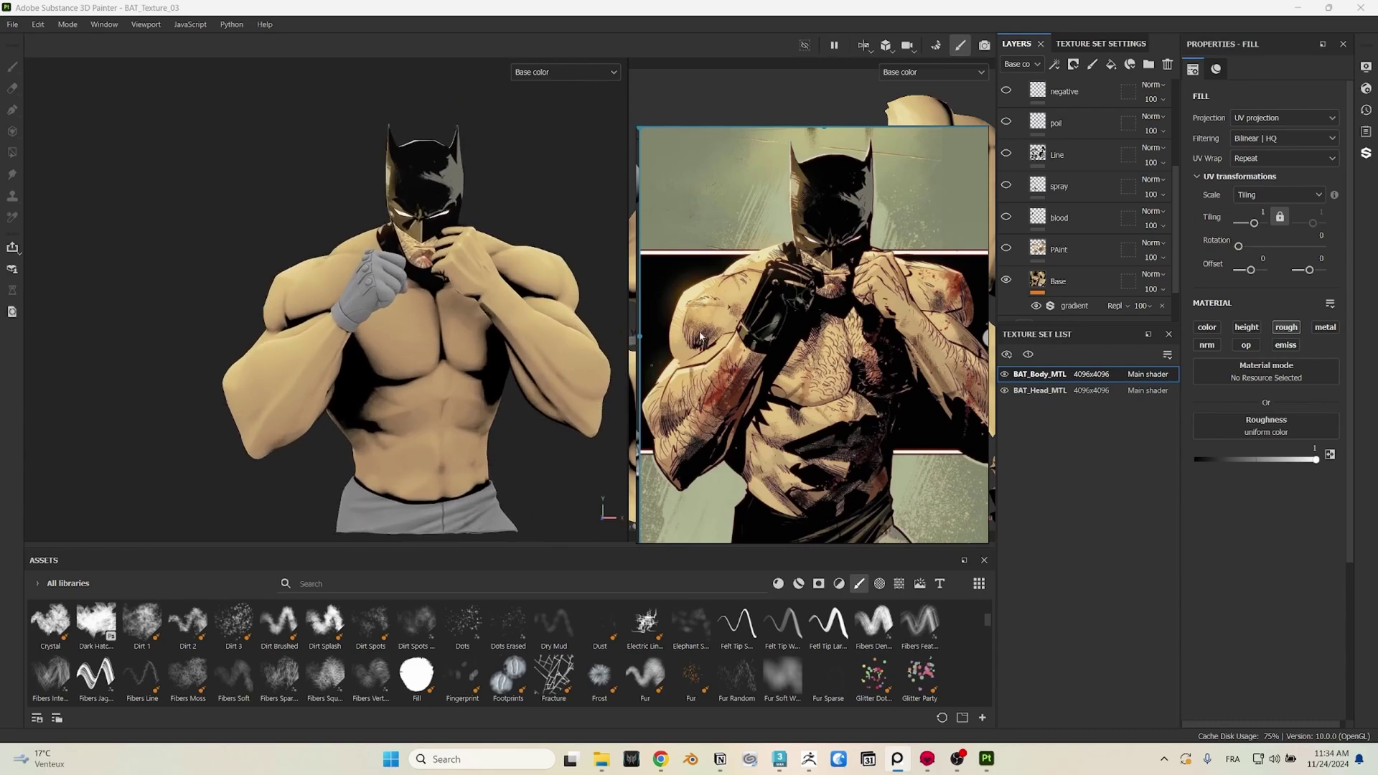
left_click(1069, 282)
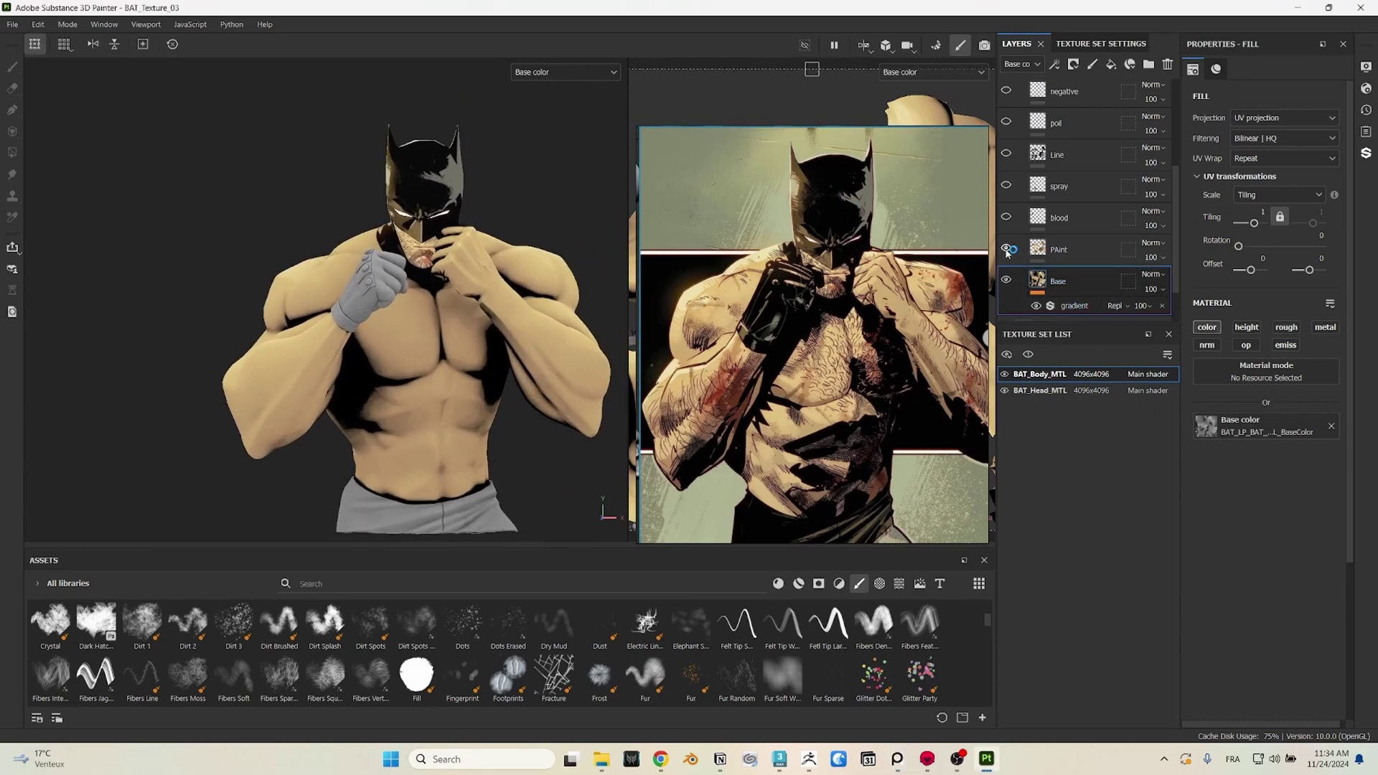
left_click(1047, 252)
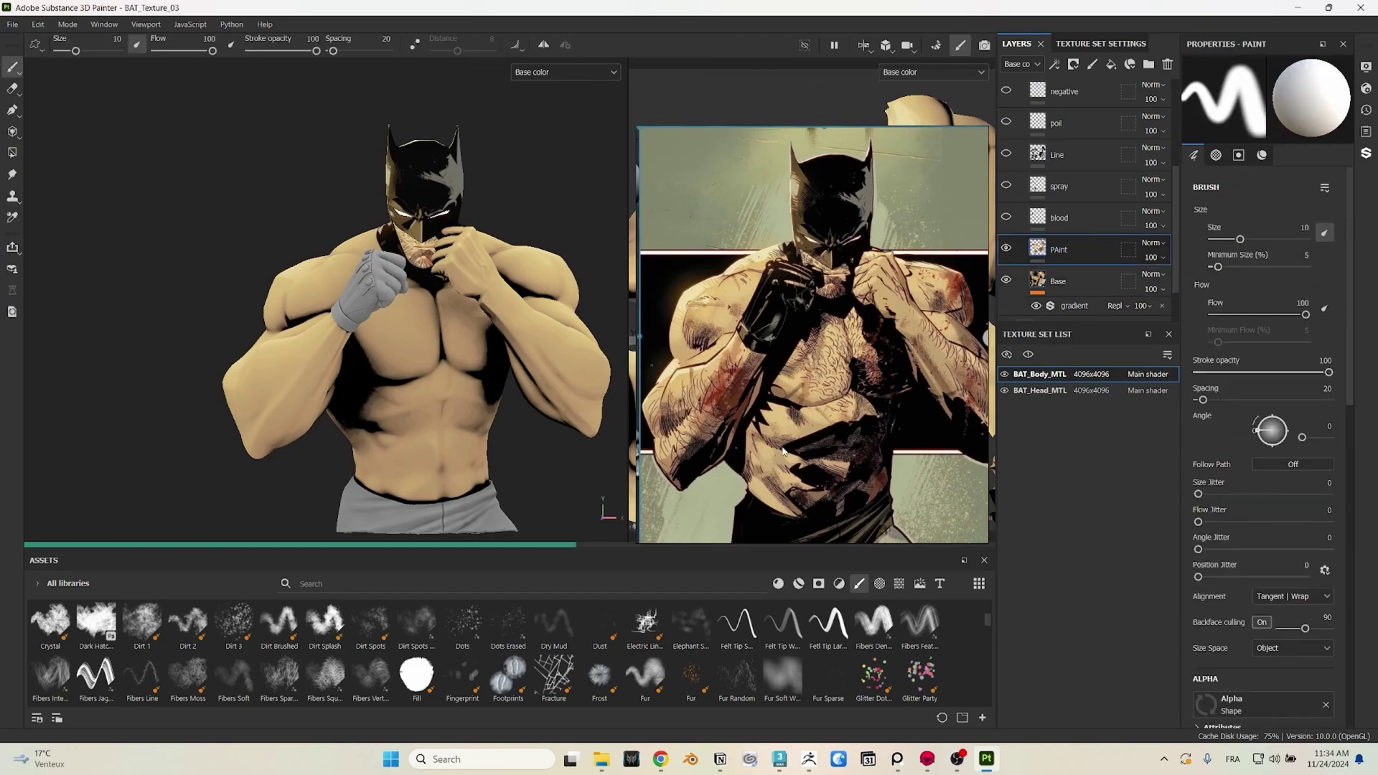
Step: Compare the painted shading on the body with the torso and arms in the comic reference
scroll(809, 429, "up", 3)
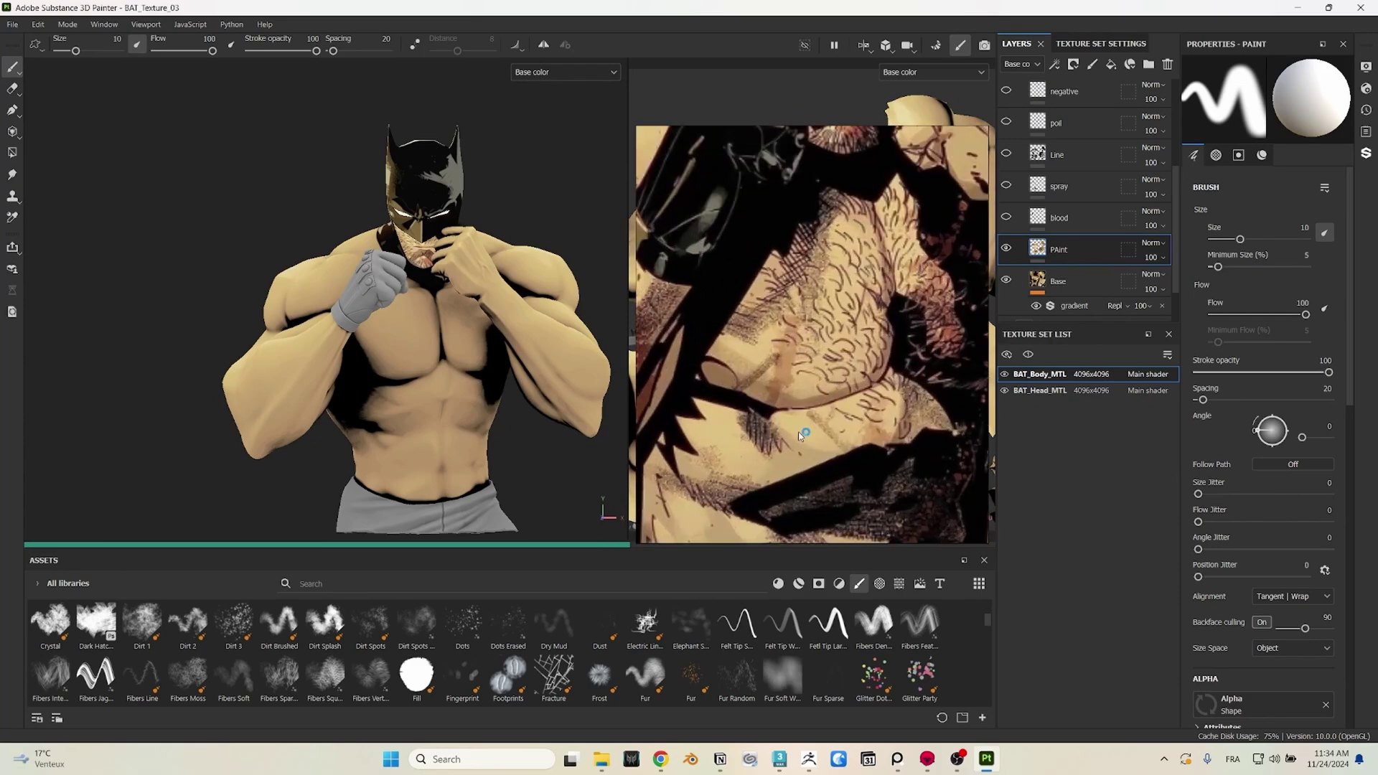
mouse_move(783, 421)
middle_mouse_down()
mouse_move(825, 438)
mouse_move(795, 406)
middle_mouse_up()
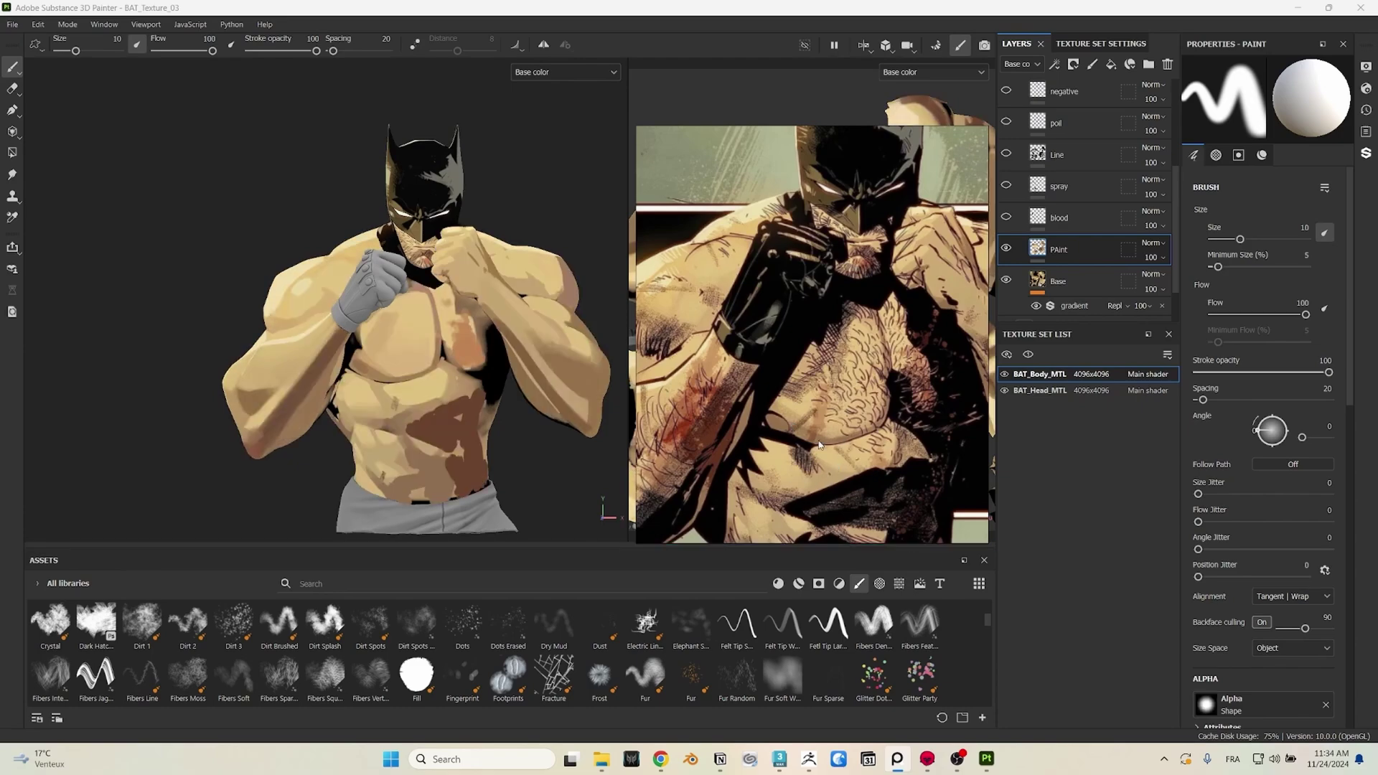
middle_click_drag(750, 401, 796, 424)
scroll(789, 415, "down", 3)
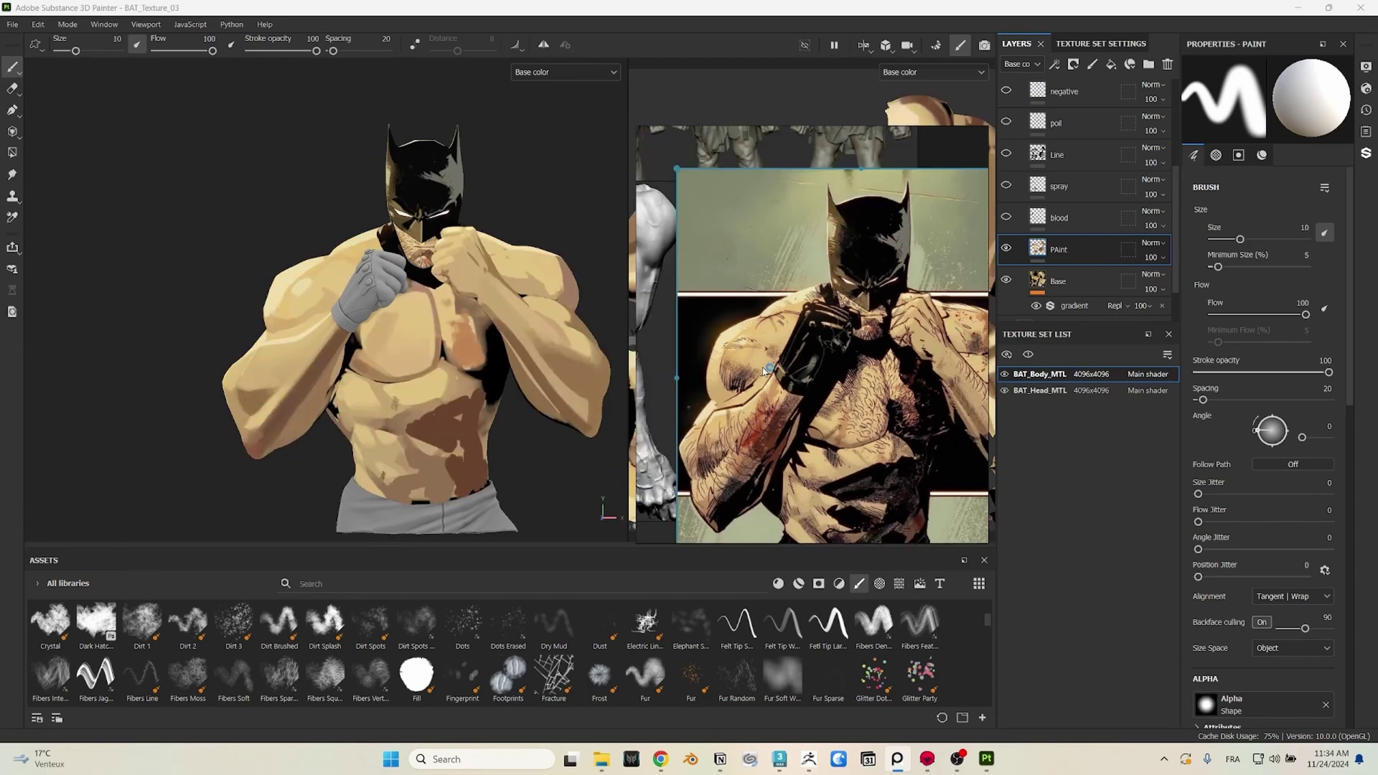
middle_click_drag(928, 394, 889, 402)
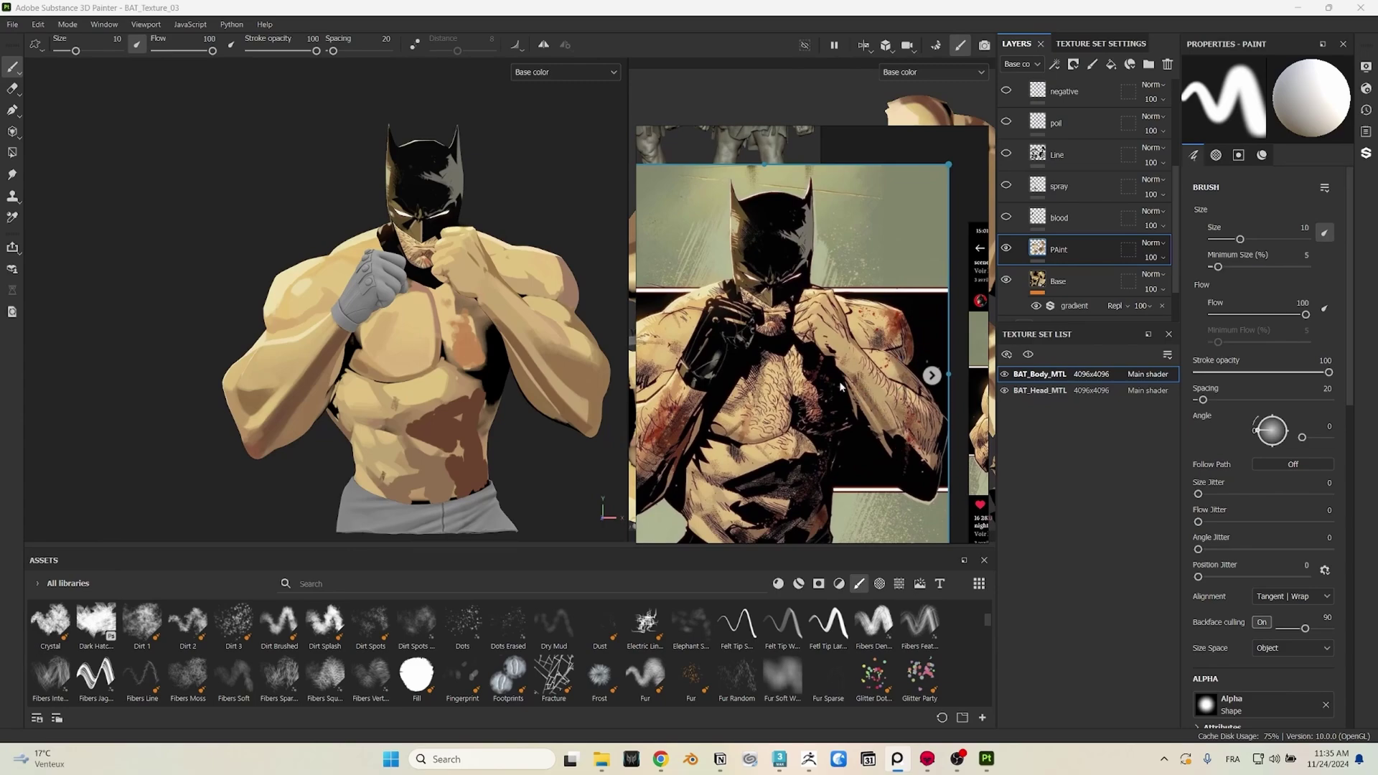
middle_click_drag(705, 463, 752, 387)
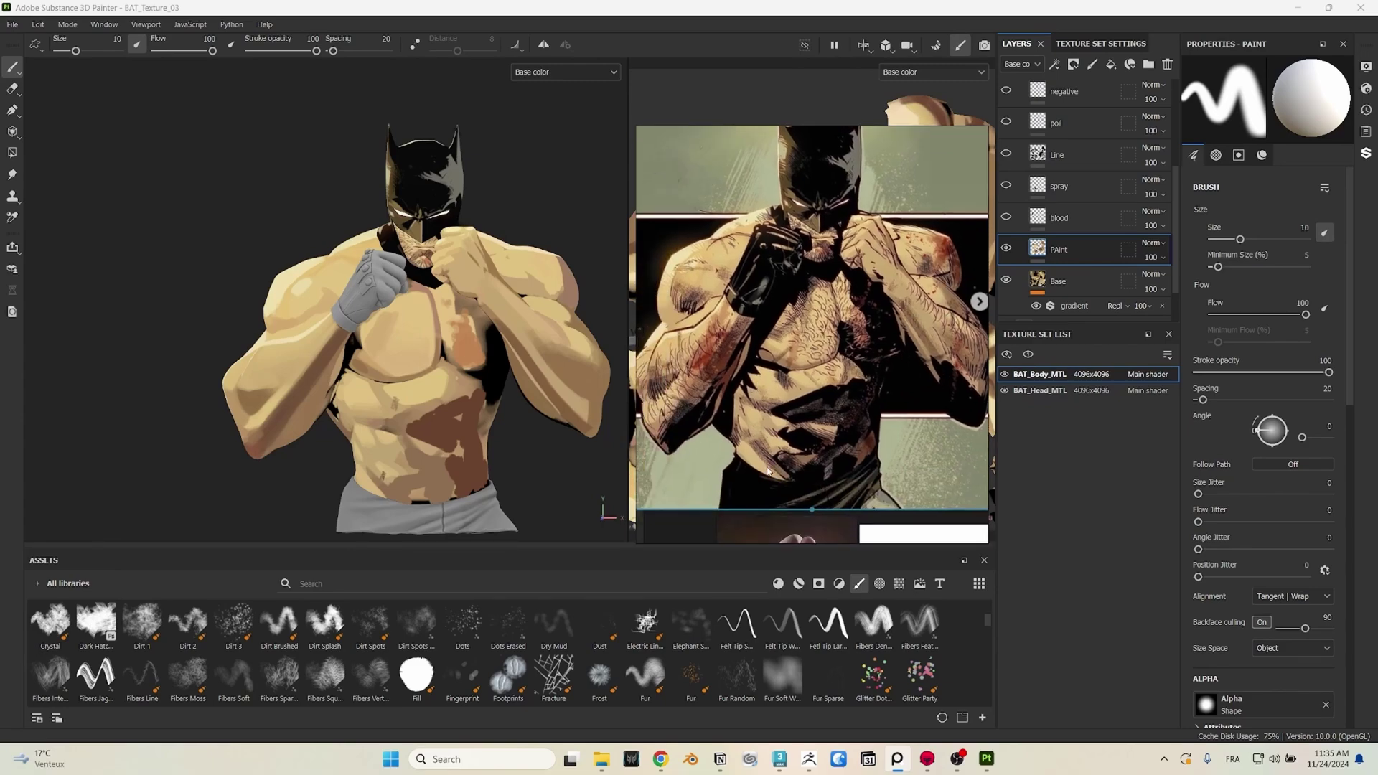
Step: Examine the shadow shapes and colour patches on the abdomen, chest and gloved forearm in the comic reference
scroll(767, 463, "up", 4)
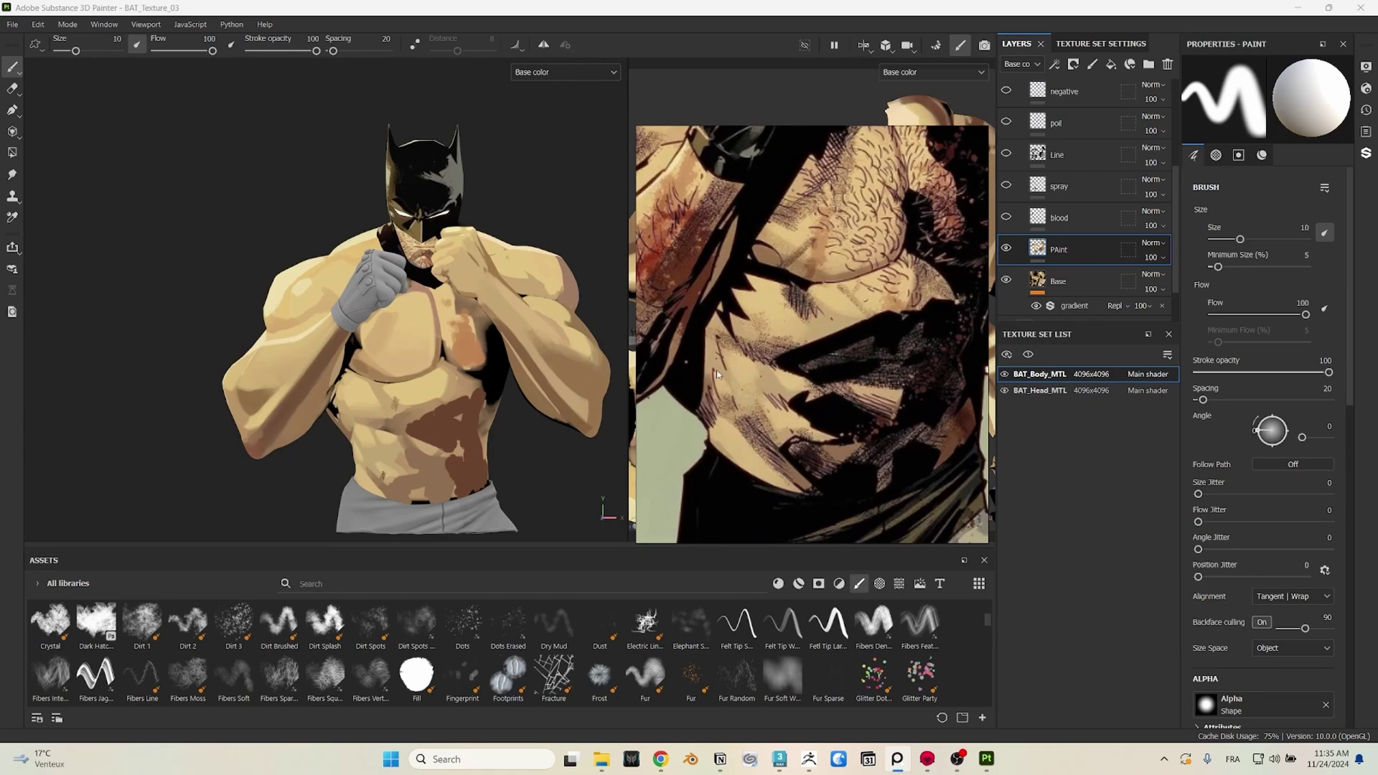
scroll(334, 429, "down", 2)
scroll(341, 388, "up", 4)
scroll(273, 361, "down", 3)
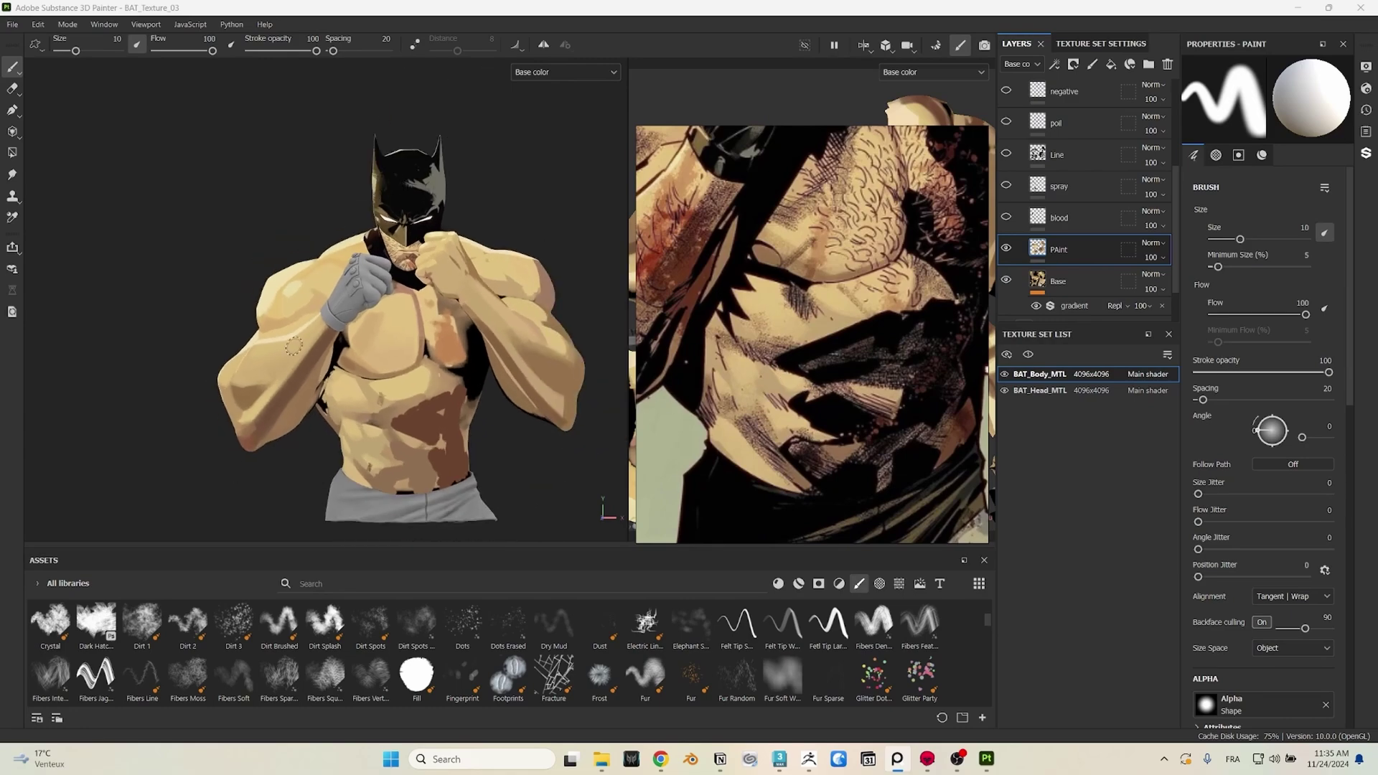
scroll(312, 244, "up", 3)
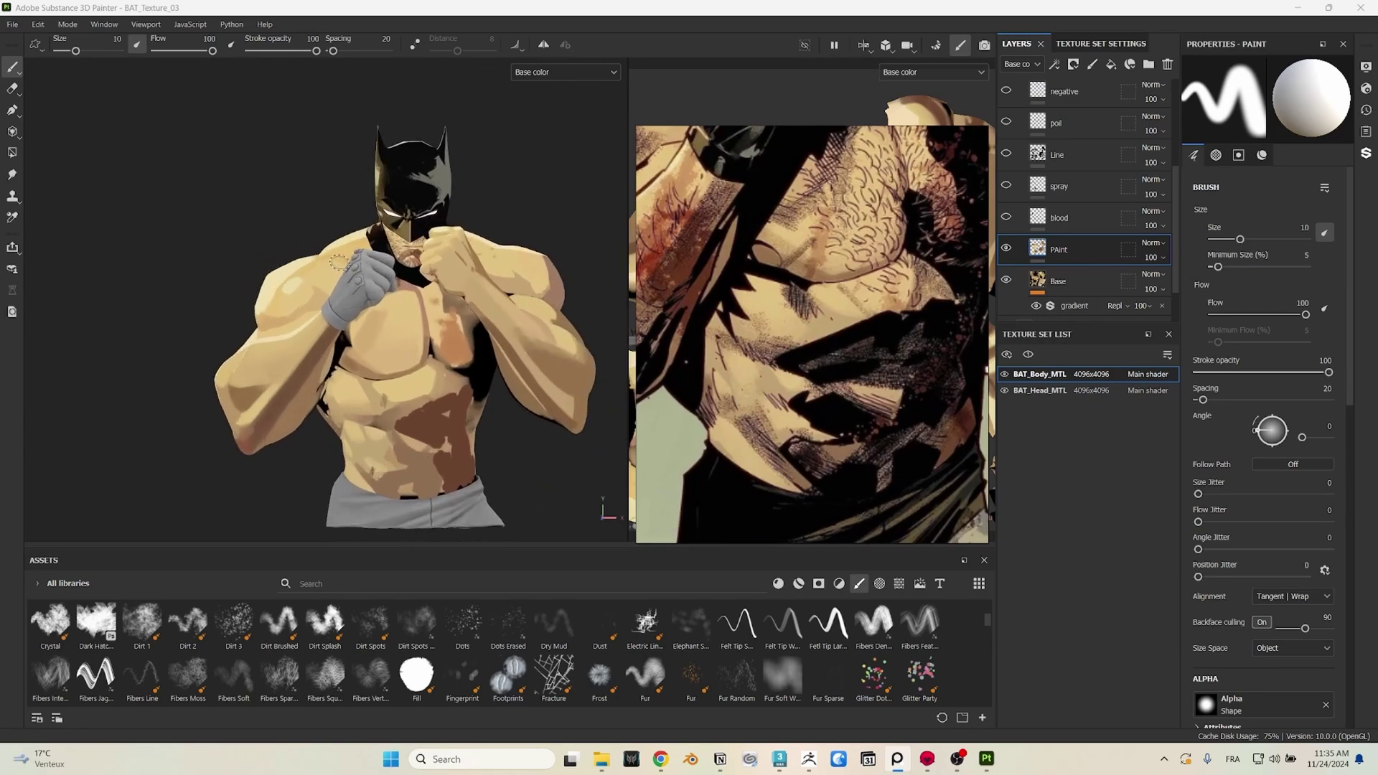
scroll(366, 376, "up", 1)
scroll(759, 250, "down", 2)
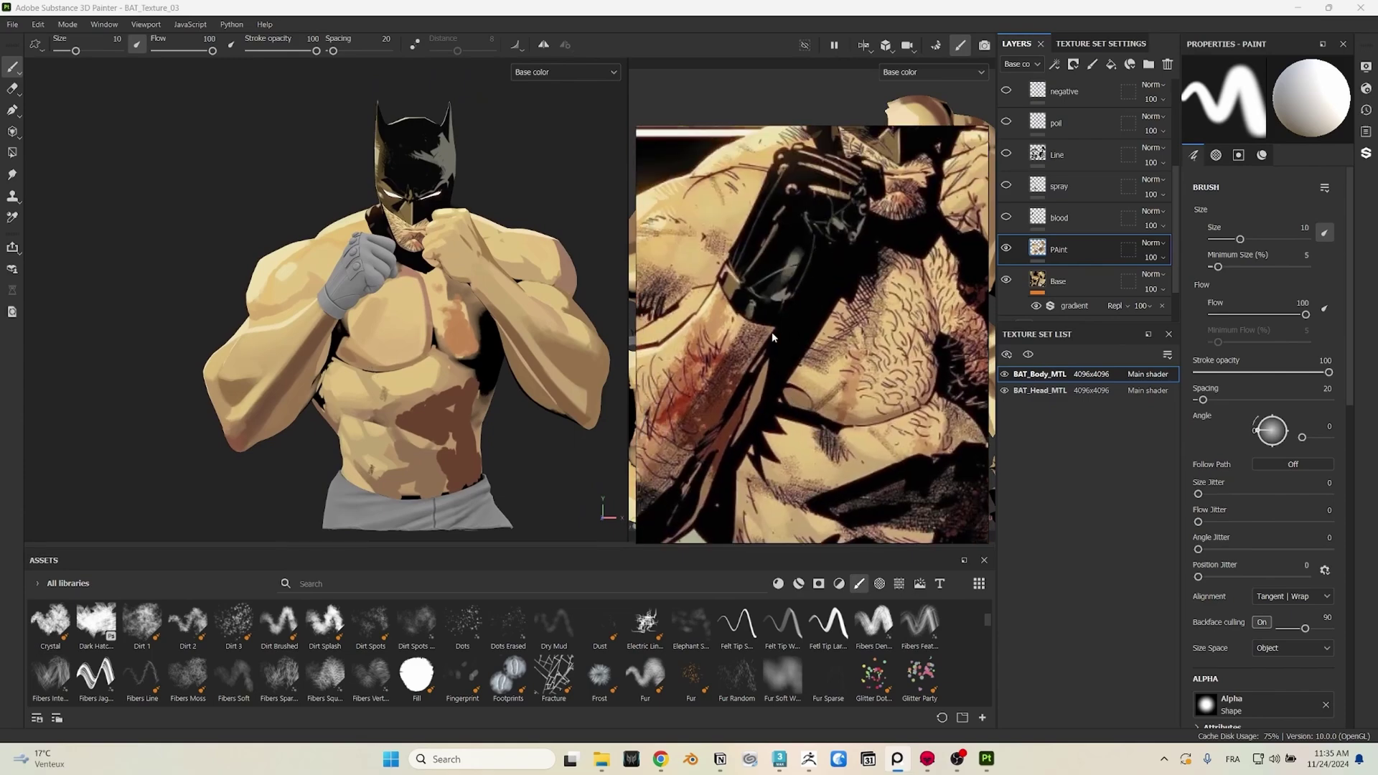
scroll(688, 239, "down", 3)
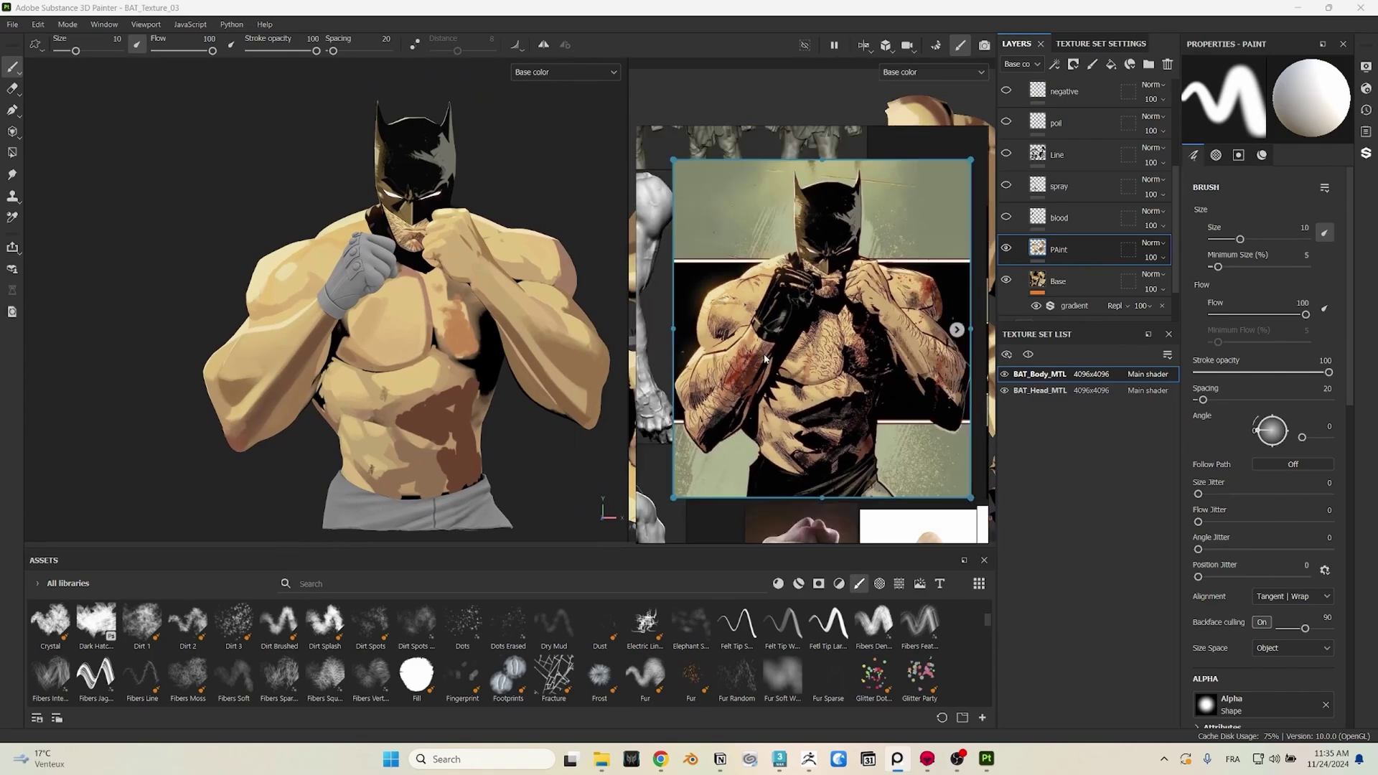
scroll(806, 381, "up", 1)
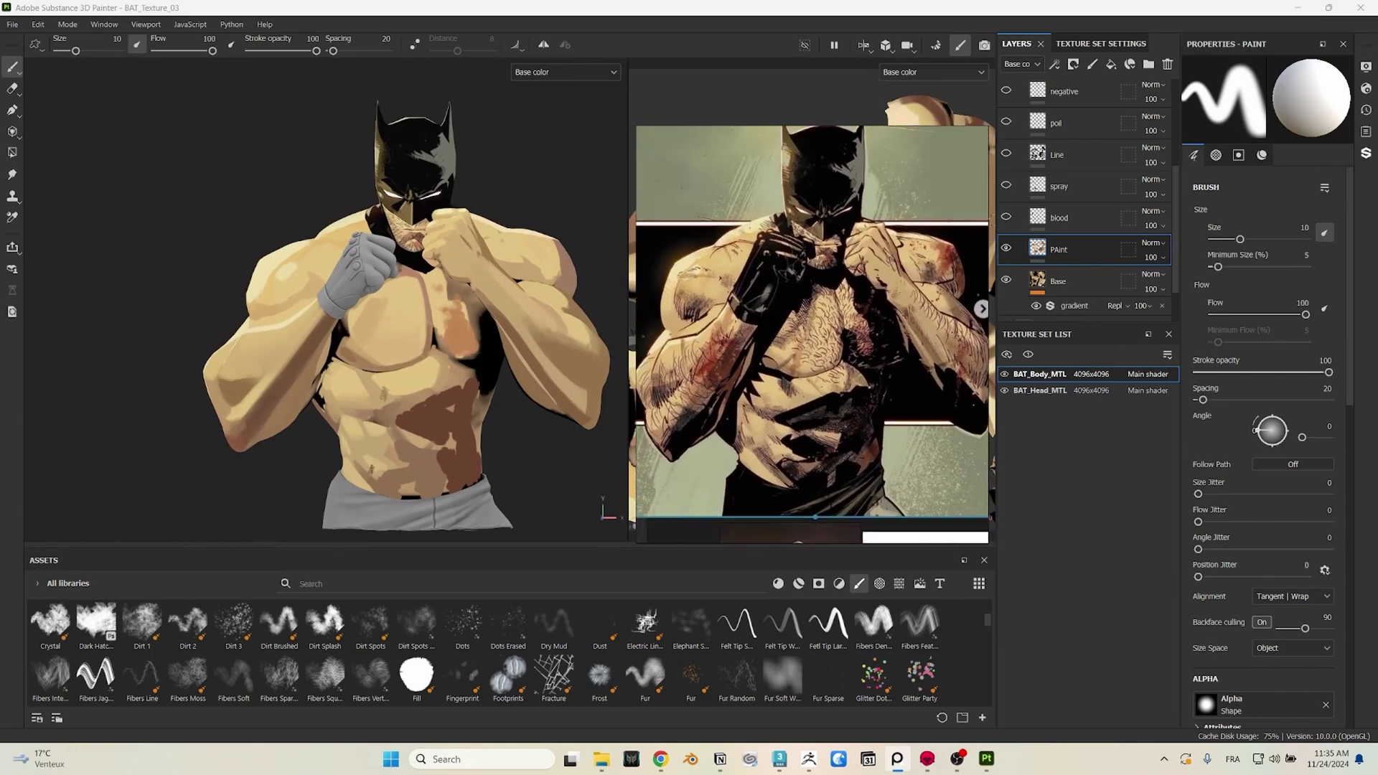
Step: Show the blood layer on the body and compare its red patches with the wounds in the comic reference
left_click(1007, 221)
left_click(1007, 221)
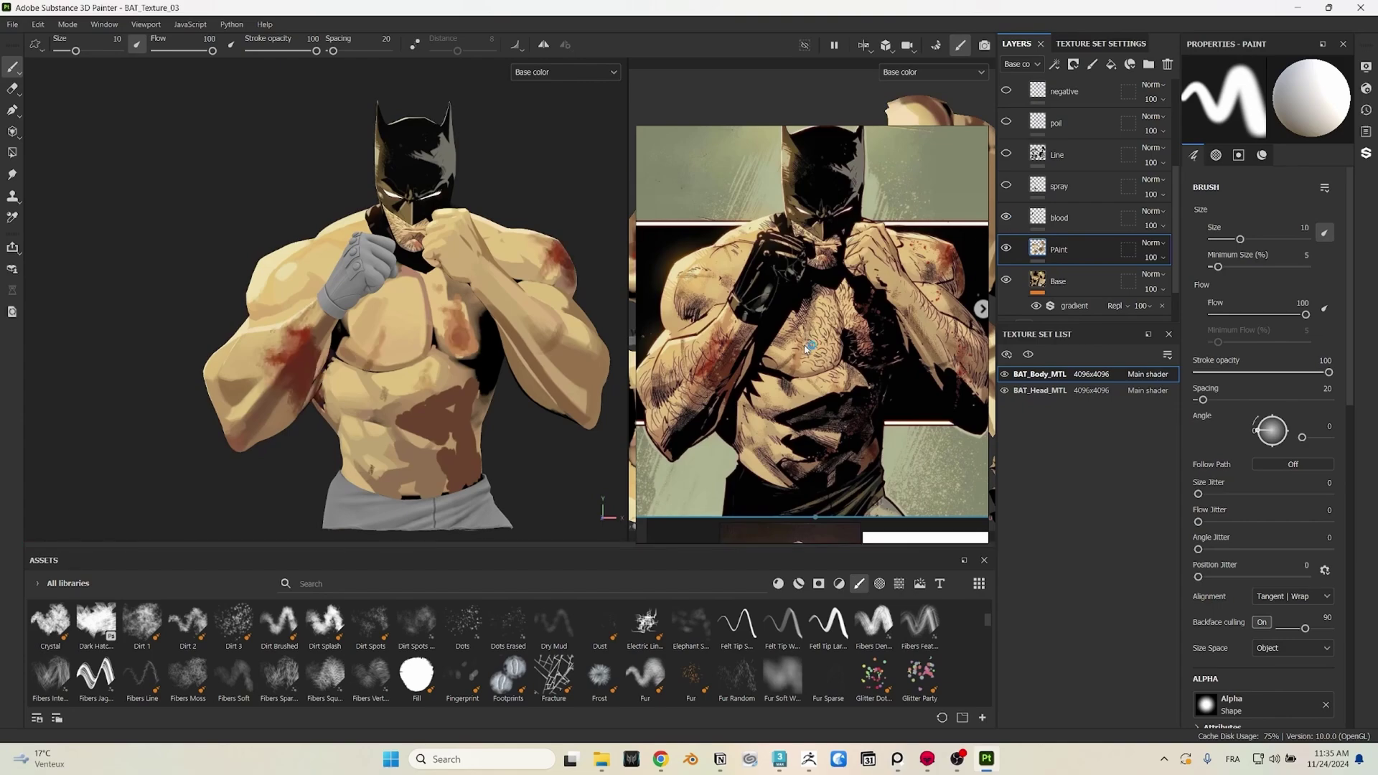
scroll(728, 347, "down", 2)
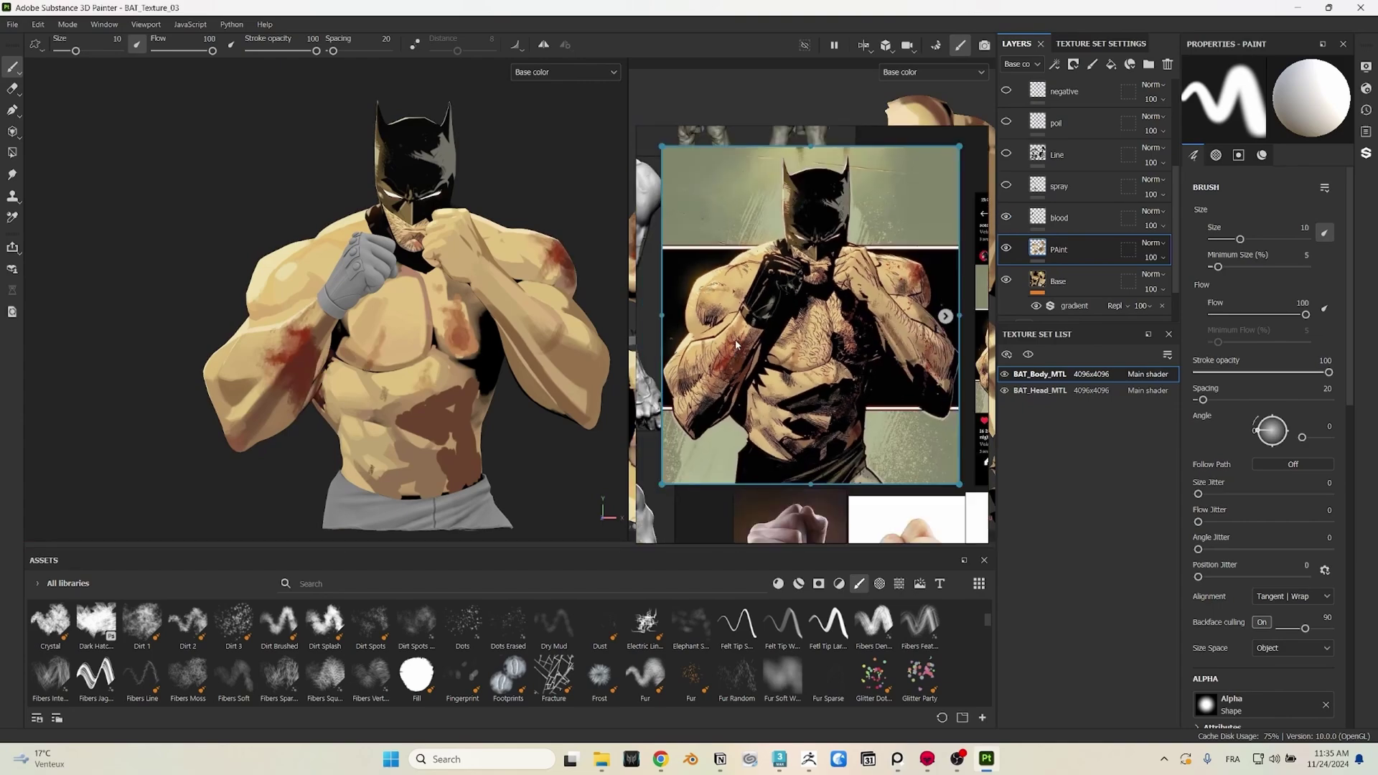
scroll(863, 305, "up", 3)
scroll(842, 299, "up", 2)
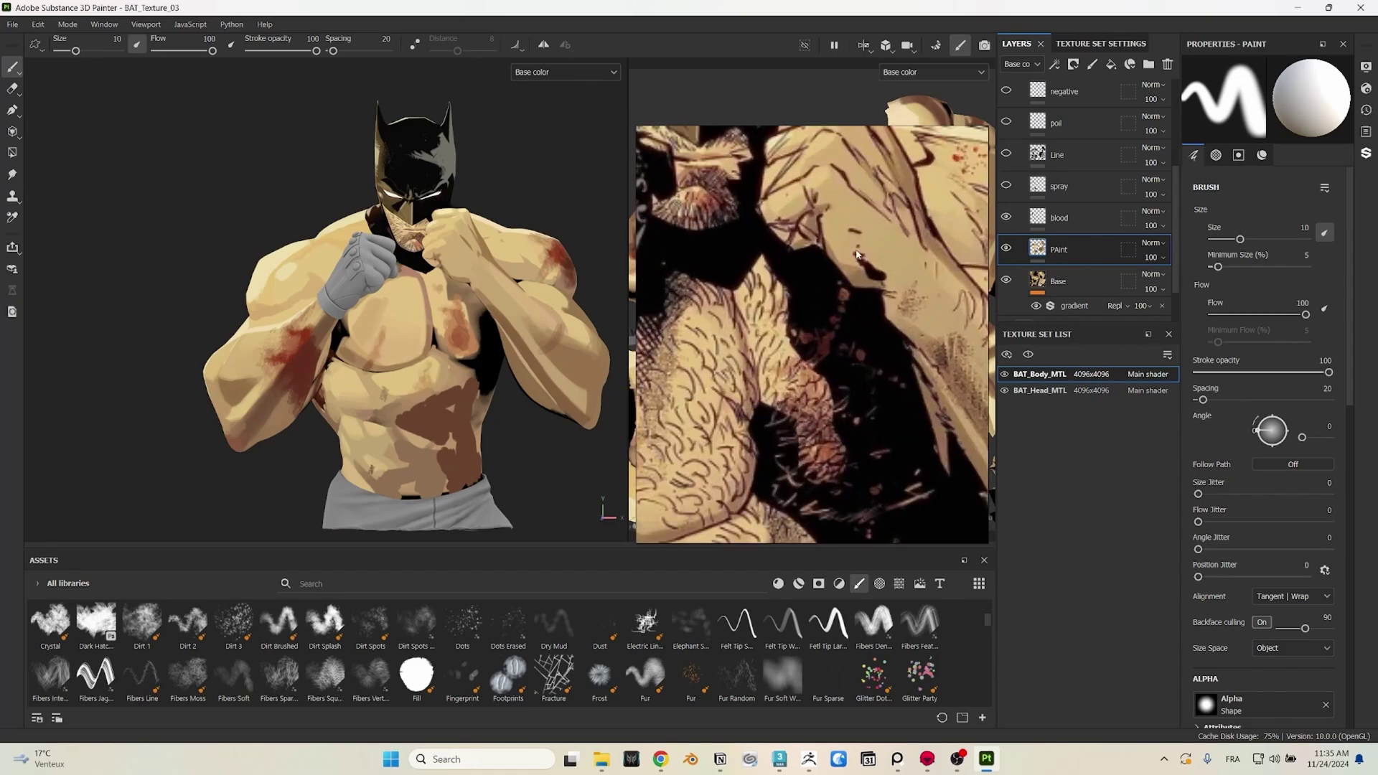
scroll(255, 351, "down", 2)
scroll(277, 360, "up", 4)
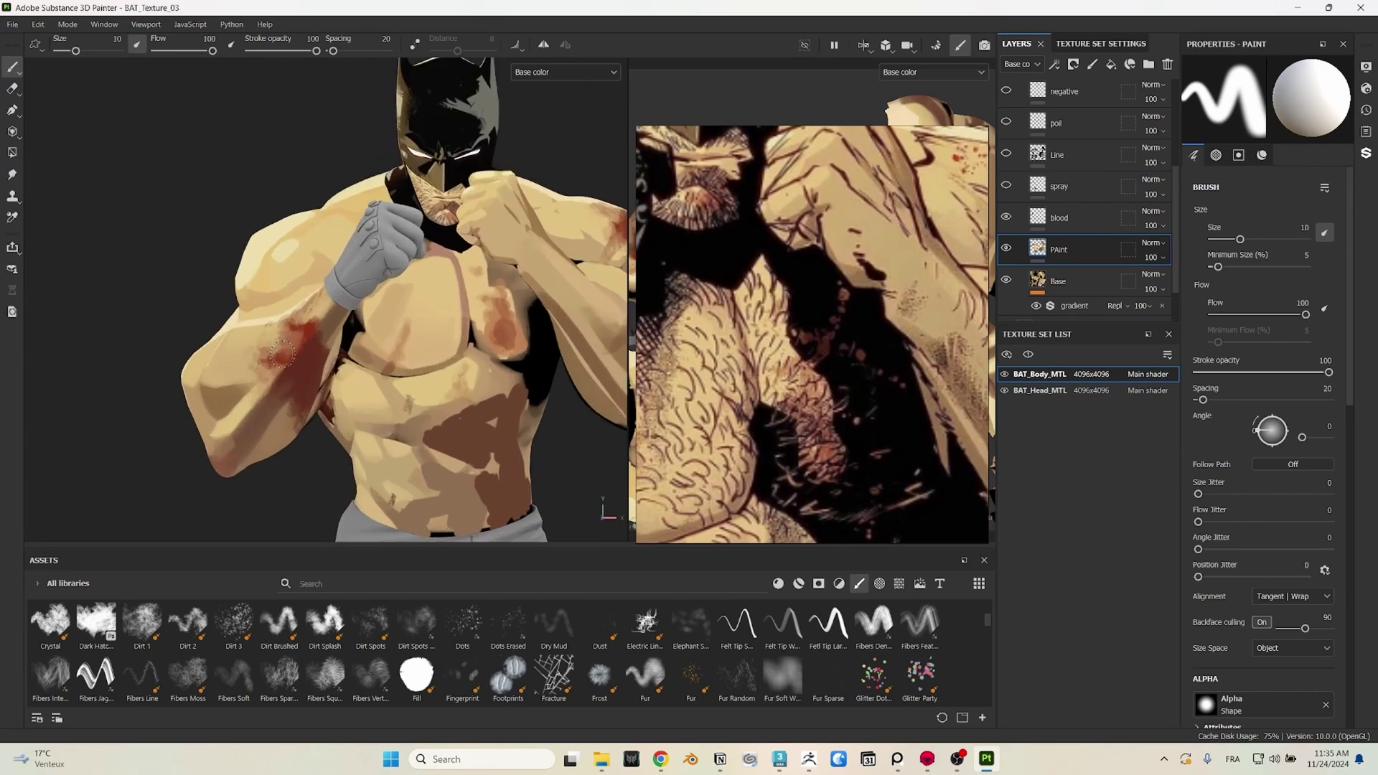
scroll(285, 251, "down", 3)
scroll(526, 286, "up", 3)
scroll(502, 302, "down", 2)
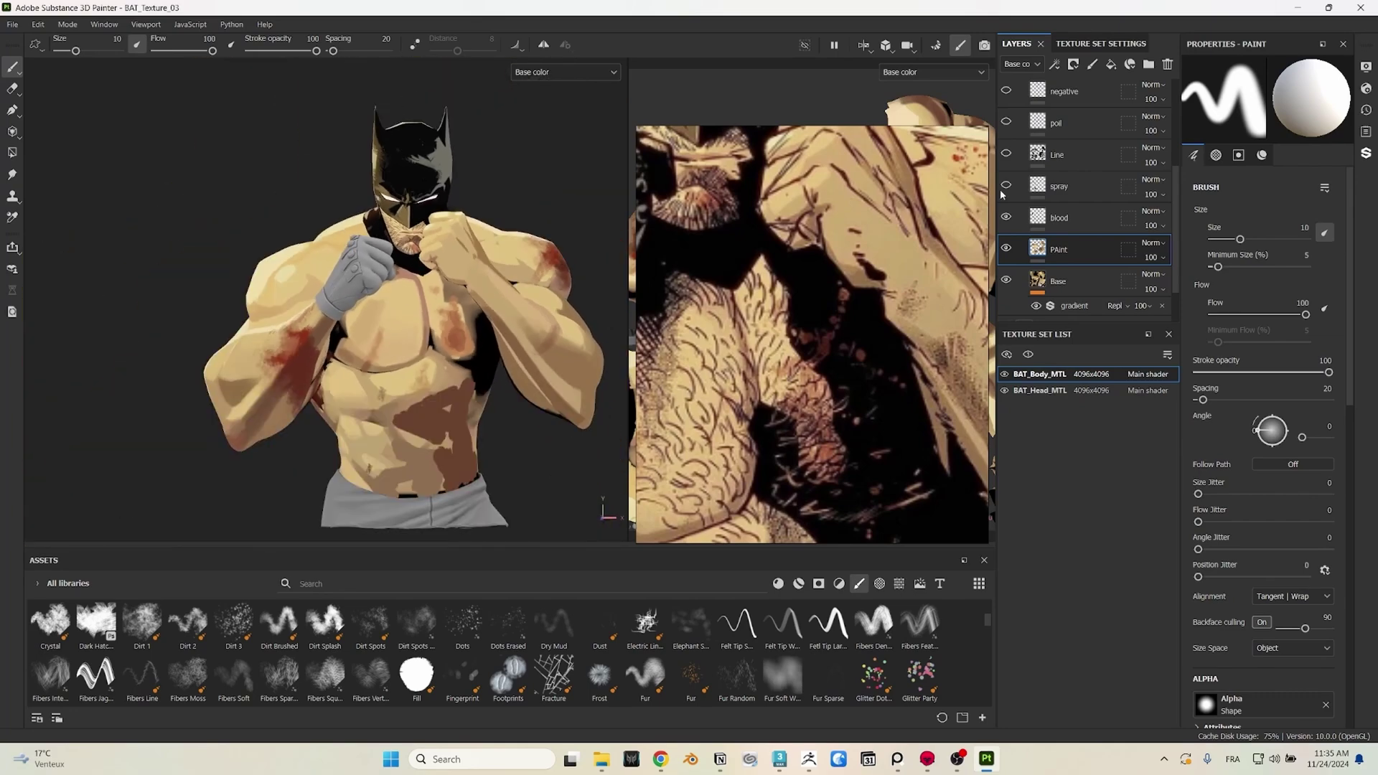
Step: Show the spray layer and compare its textured dark shading with the hatching on the reference torso and arms
left_click(1005, 184)
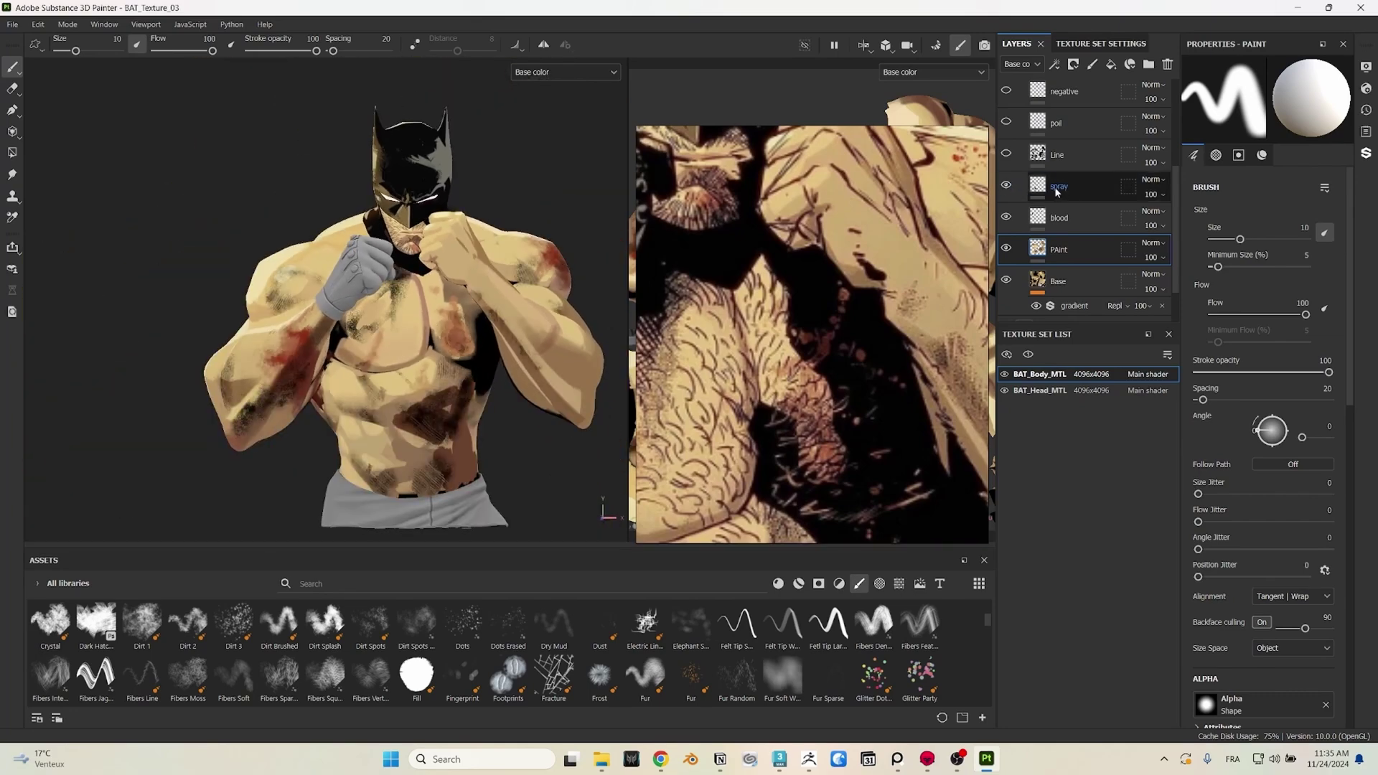
scroll(748, 451, "down", 8)
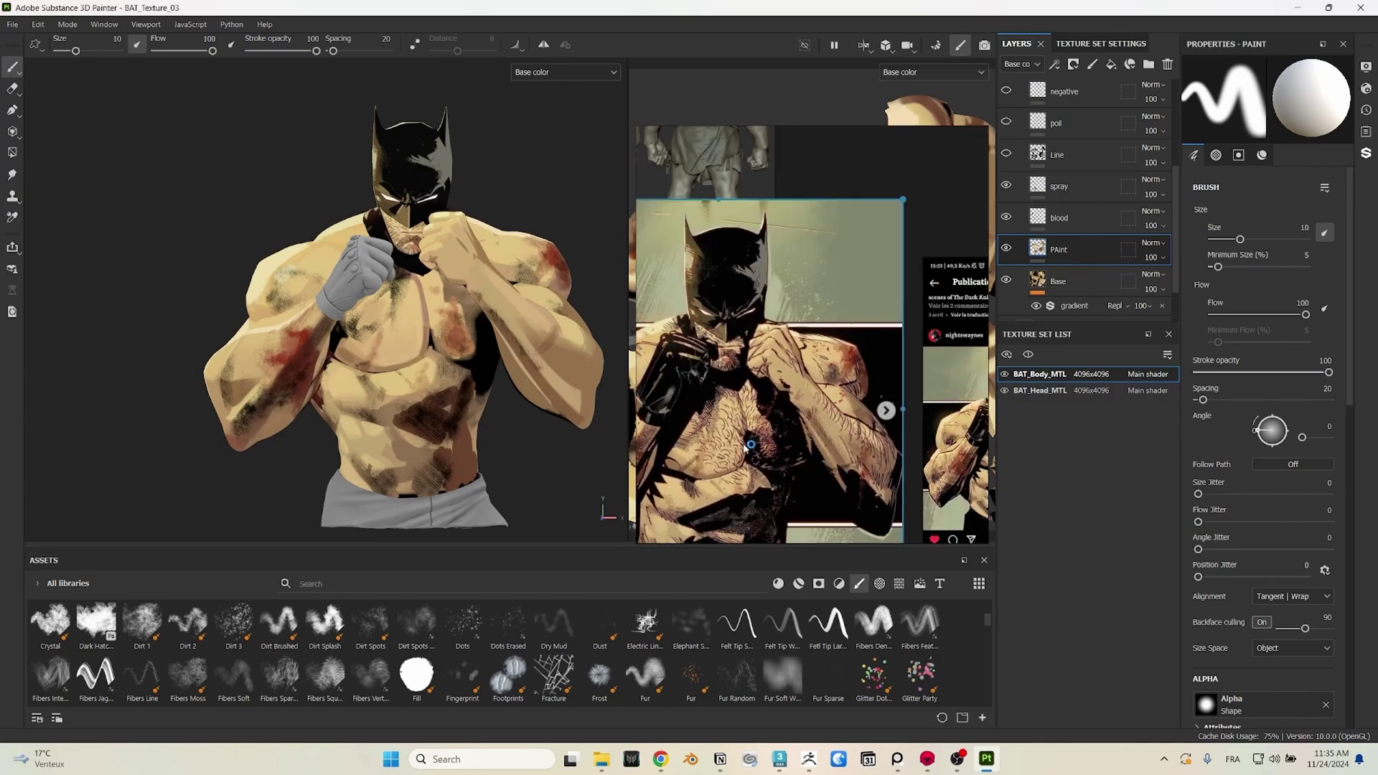
scroll(700, 463, "up", 5)
scroll(681, 421, "down", 2)
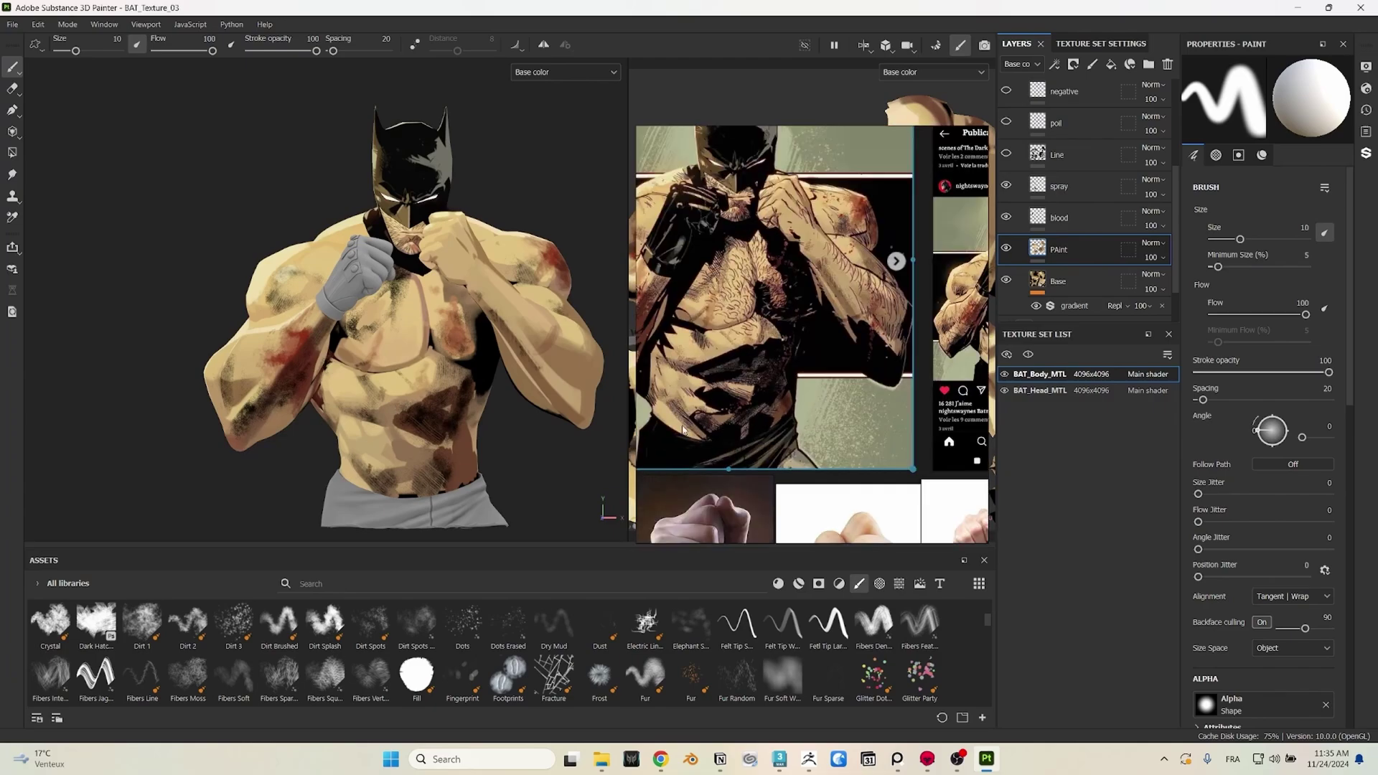
scroll(683, 429, "up", 3)
scroll(337, 391, "up", 5)
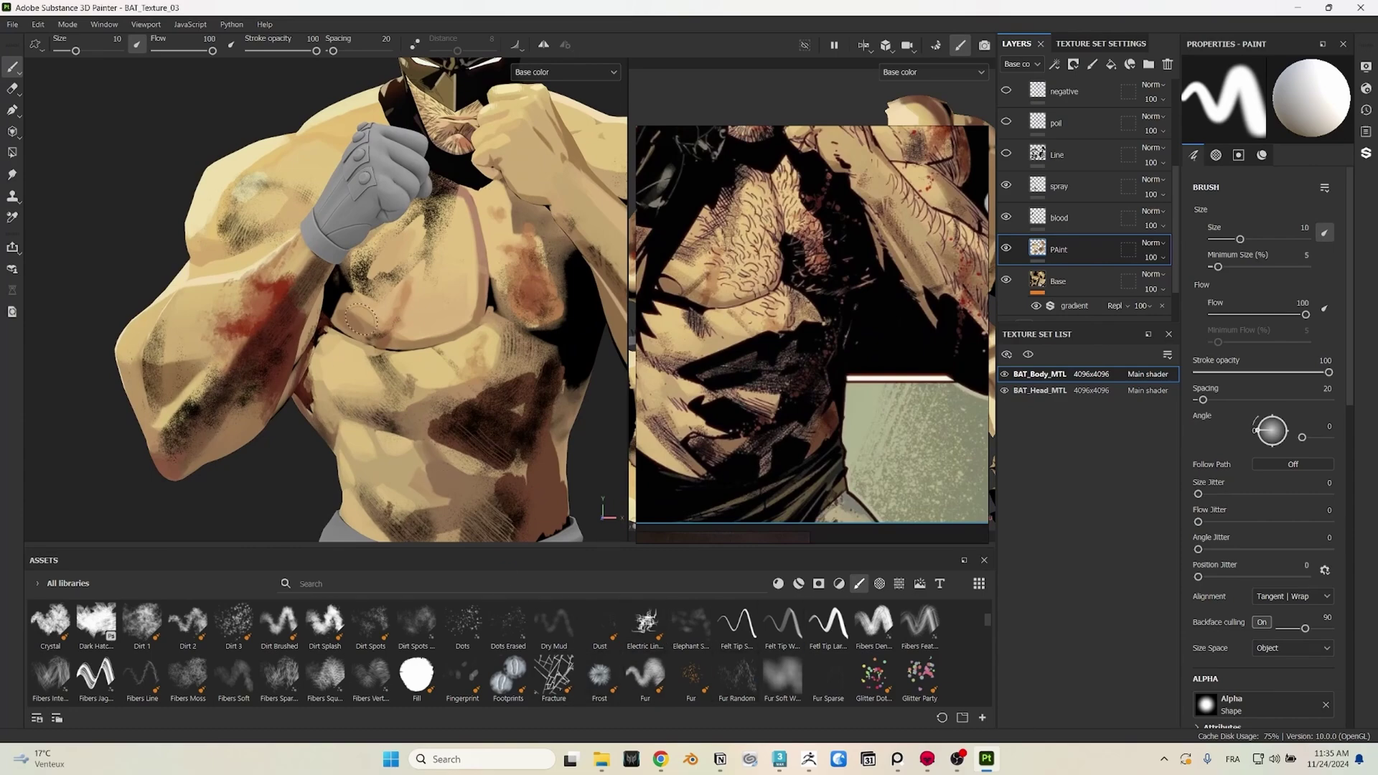
scroll(406, 236, "down", 3)
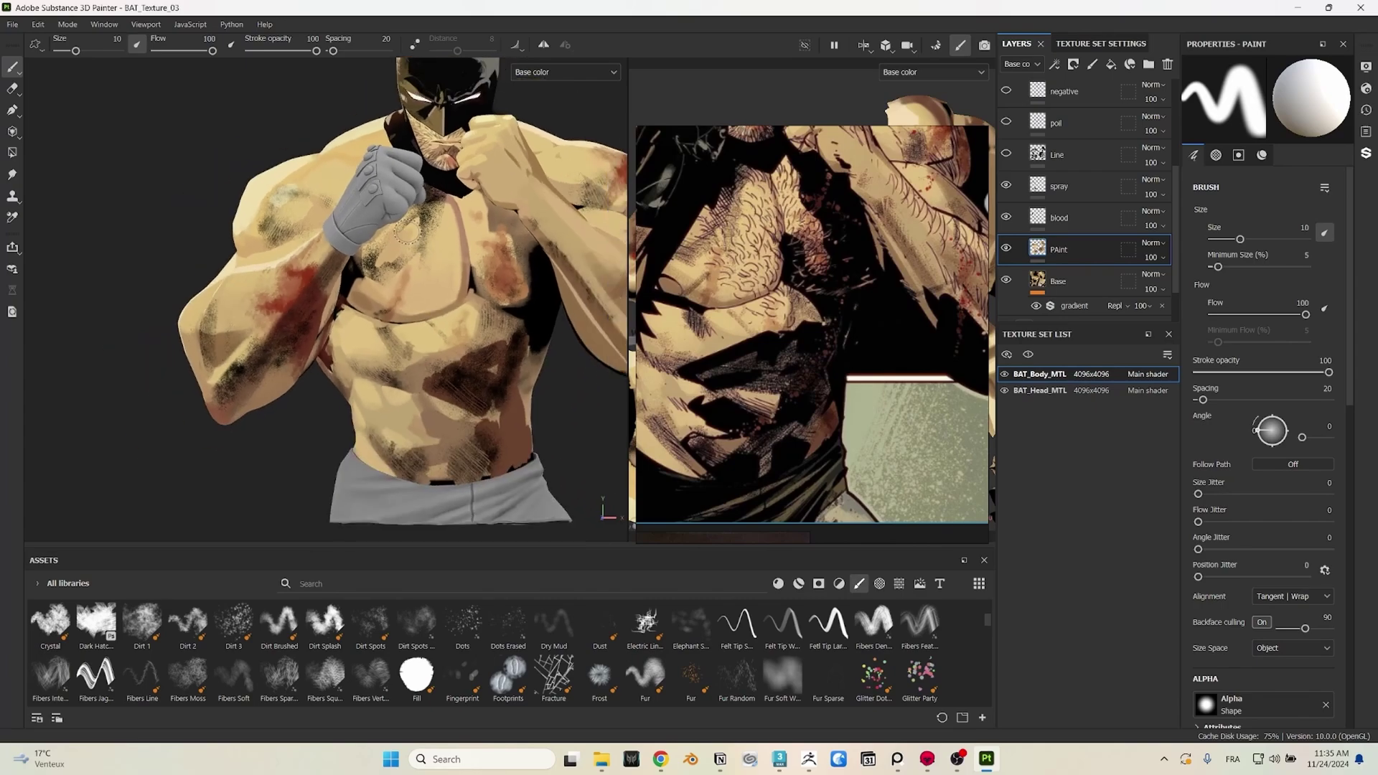
scroll(675, 250, "down", 3)
middle_click_drag(667, 231, 673, 239)
scroll(673, 239, "up", 1)
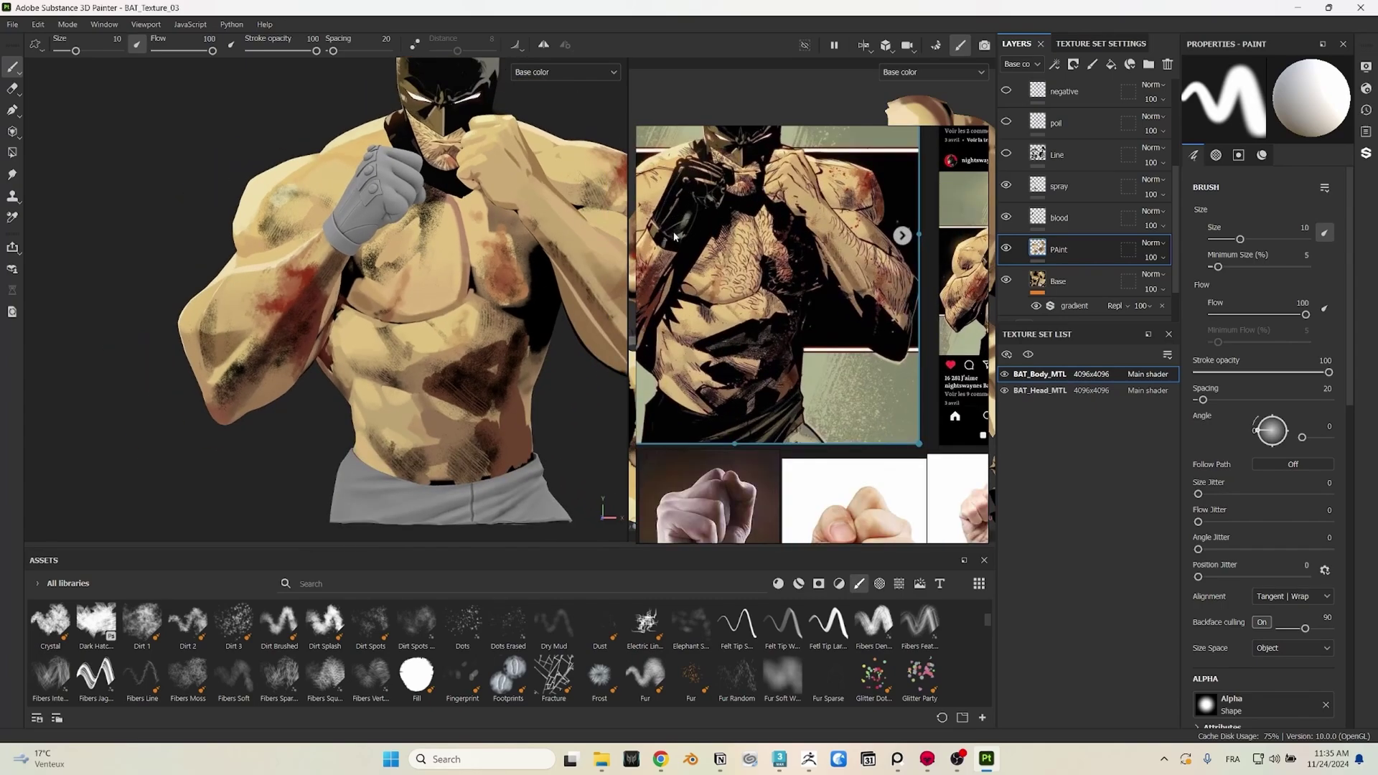
Step: Show the Line layer to add the black ink lines and shadows, and review the whole bust
scroll(1077, 251, "up", 1)
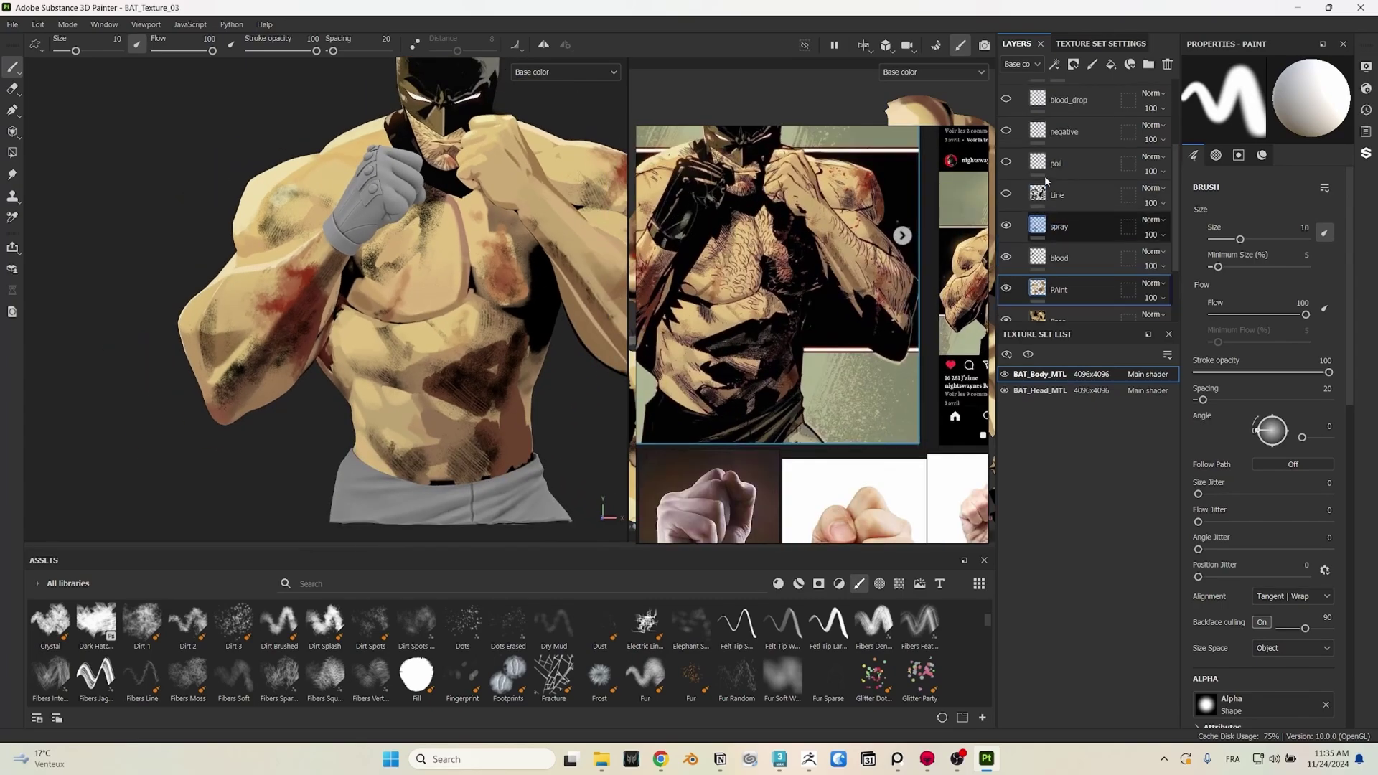
left_click(1006, 194)
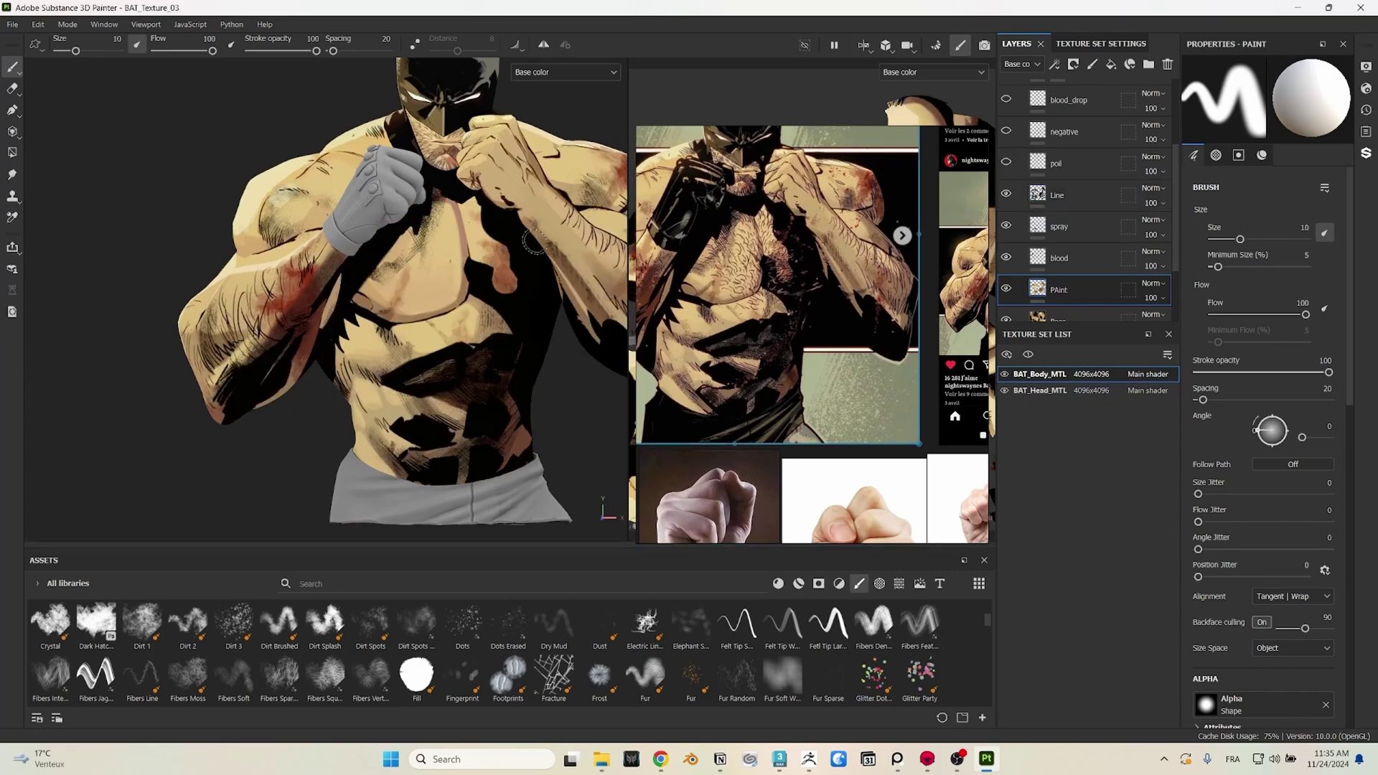
scroll(440, 262, "down", 3)
scroll(449, 206, "up", 1)
middle_click_drag(449, 206, 430, 227, "alt")
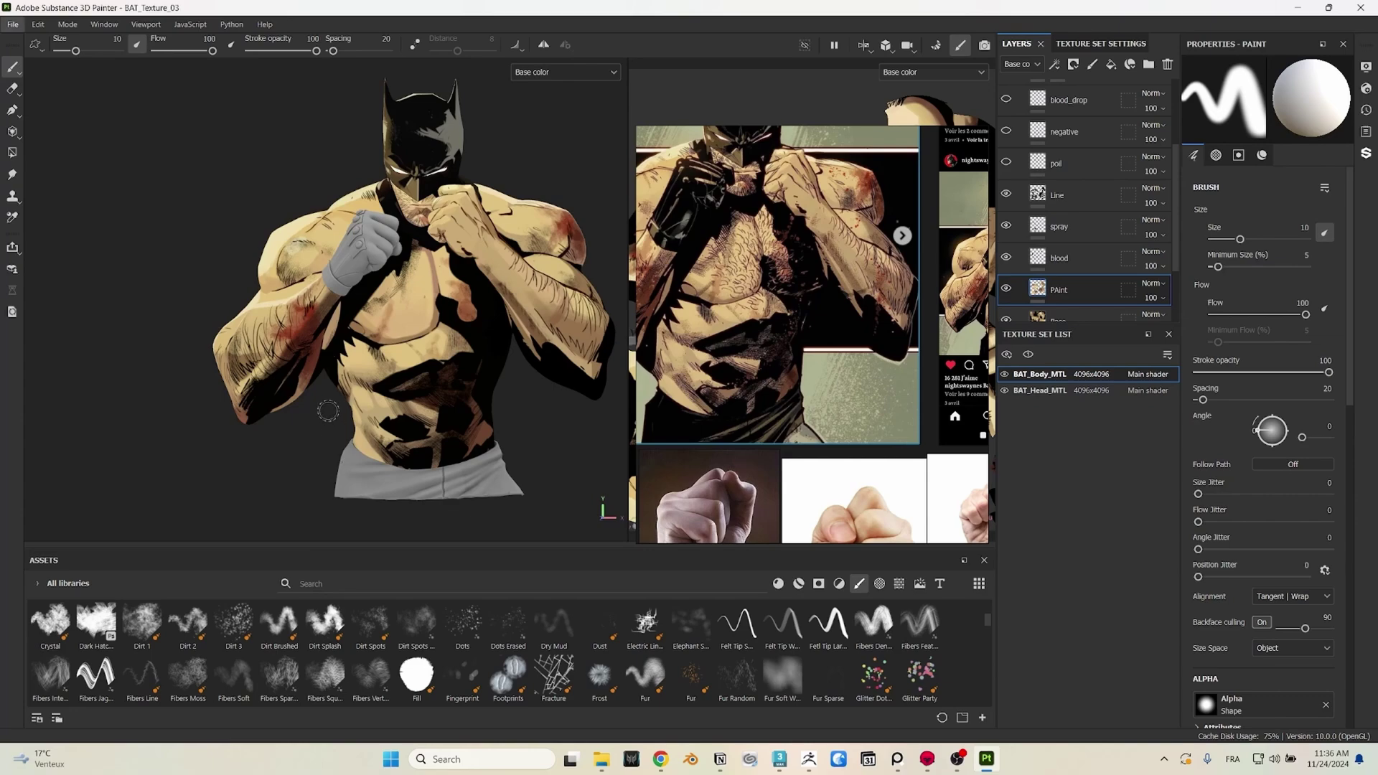
Step: Inspect the inked lines and solid shadows from several angles, including the side and the raised bare forearm
left_click_drag(328, 412, 297, 489, "alt")
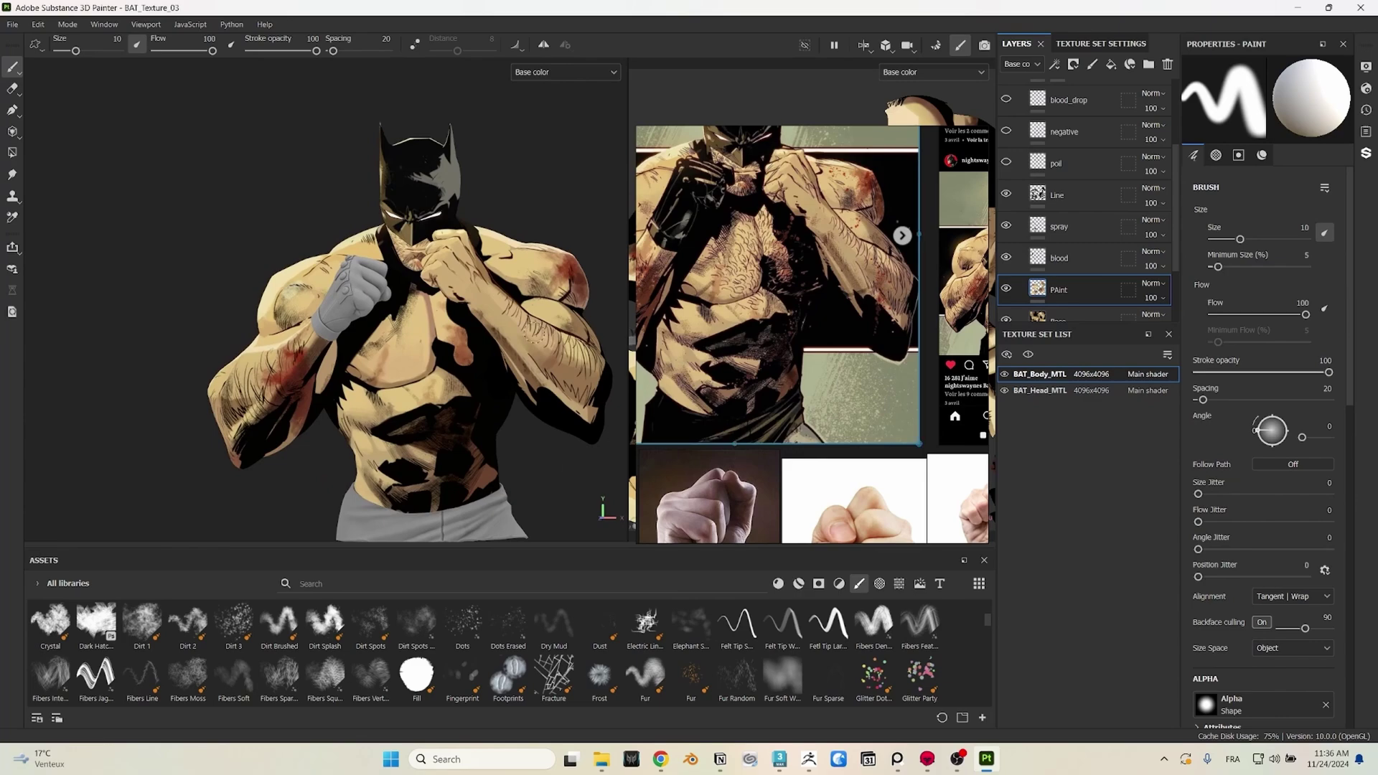
scroll(500, 353, "down", 2)
scroll(443, 308, "up", 2)
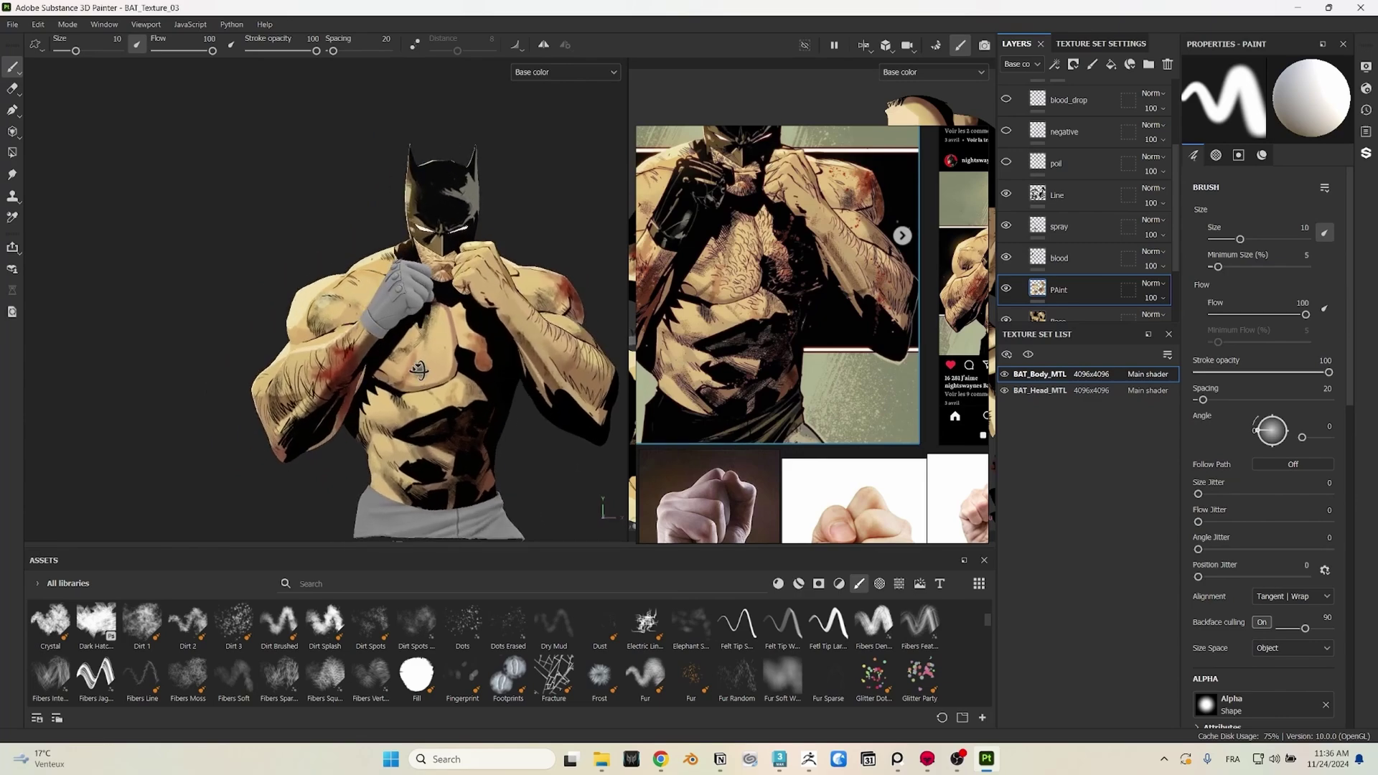
left_click_drag(422, 363, 290, 380, "alt")
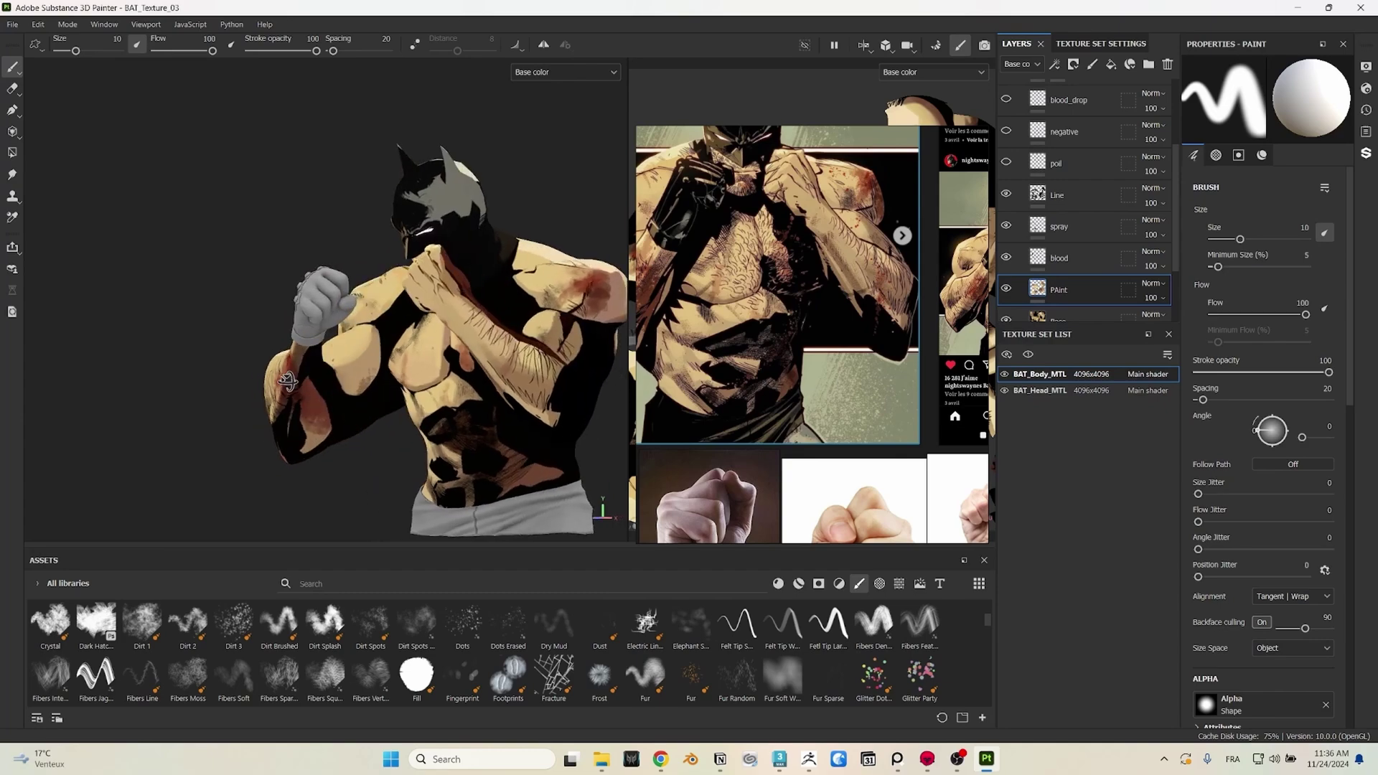
scroll(431, 323, "up", 3)
mouse_move(517, 327)
left_mouse_down("alt")
mouse_move(445, 344)
mouse_move(443, 289)
left_mouse_up("alt")
scroll(444, 290, "up", 3)
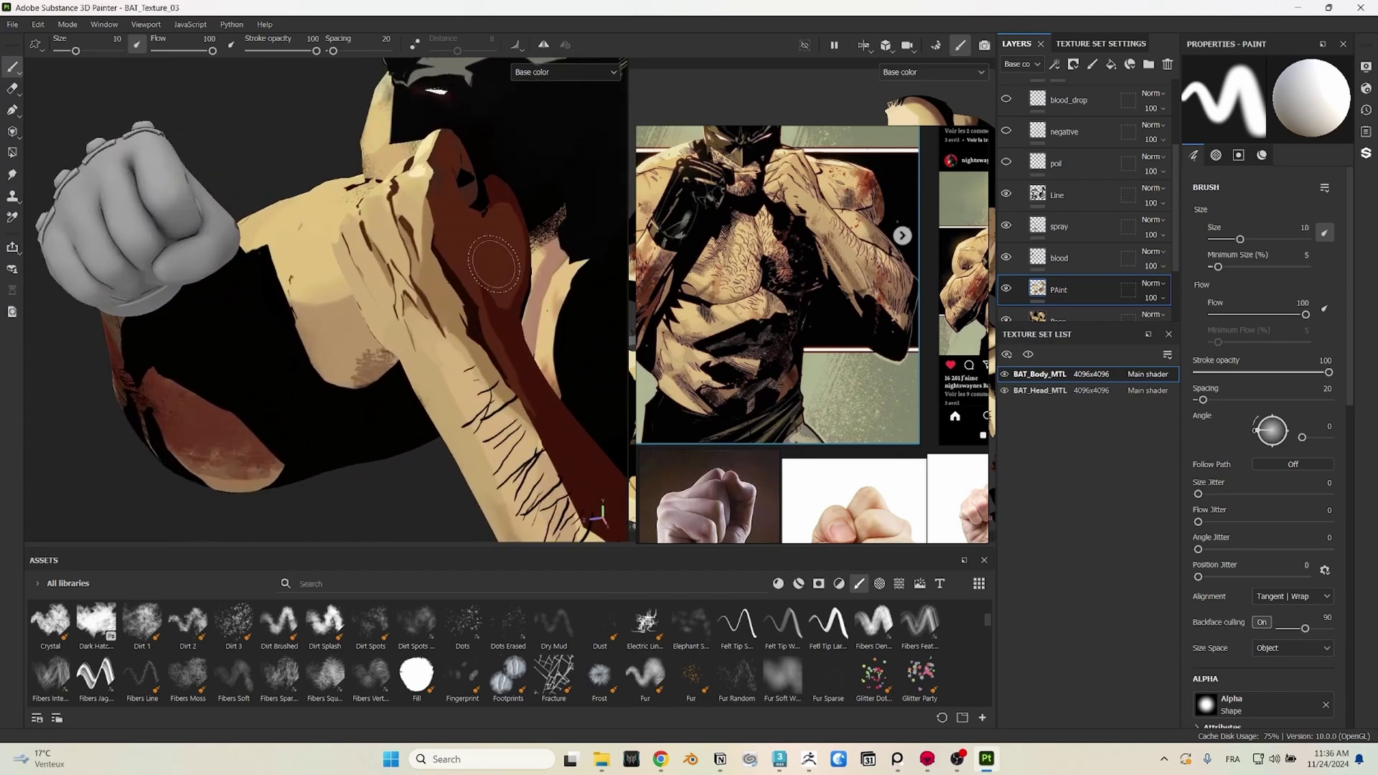
Step: Show the poil layer and inspect the body hair strokes on the chest and forearms up close
scroll(477, 262, "down", 2)
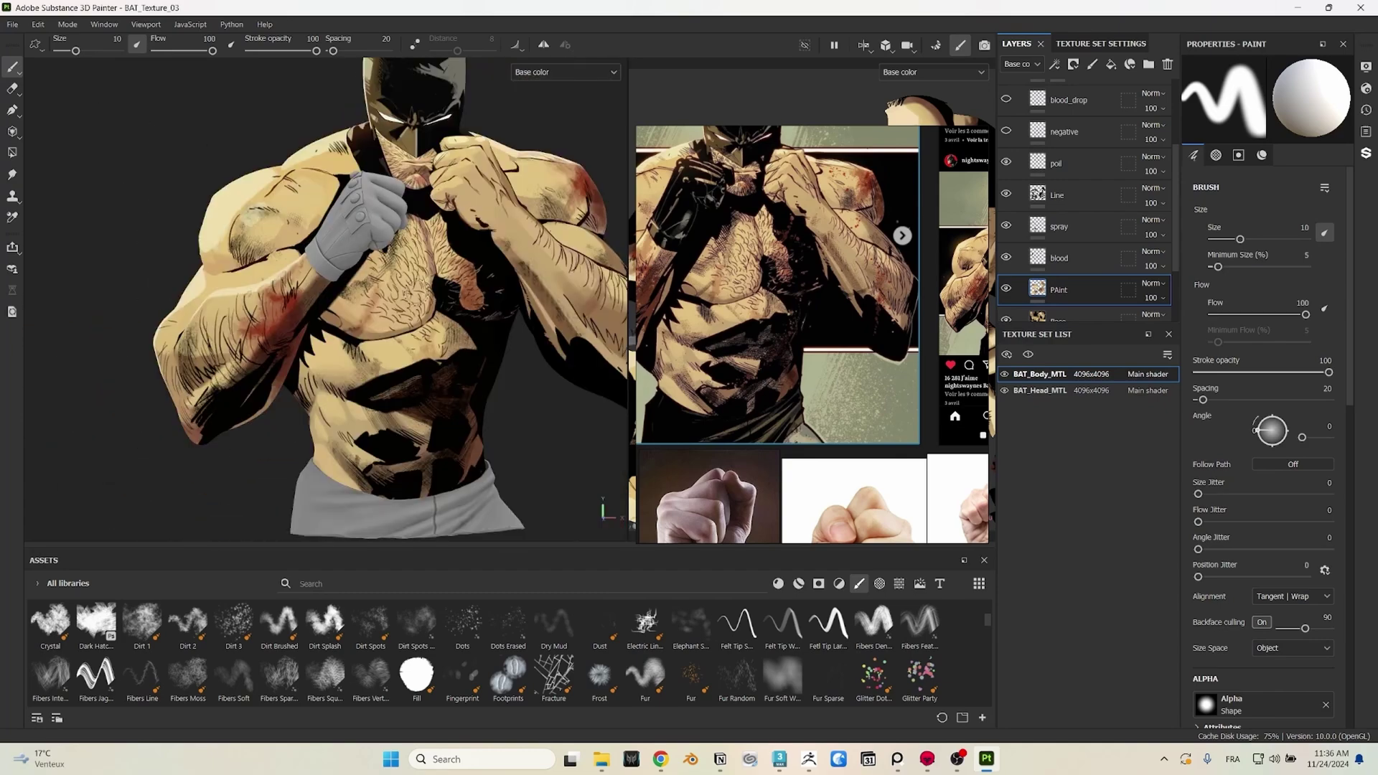
scroll(438, 290, "up", 3)
scroll(430, 297, "up", 2)
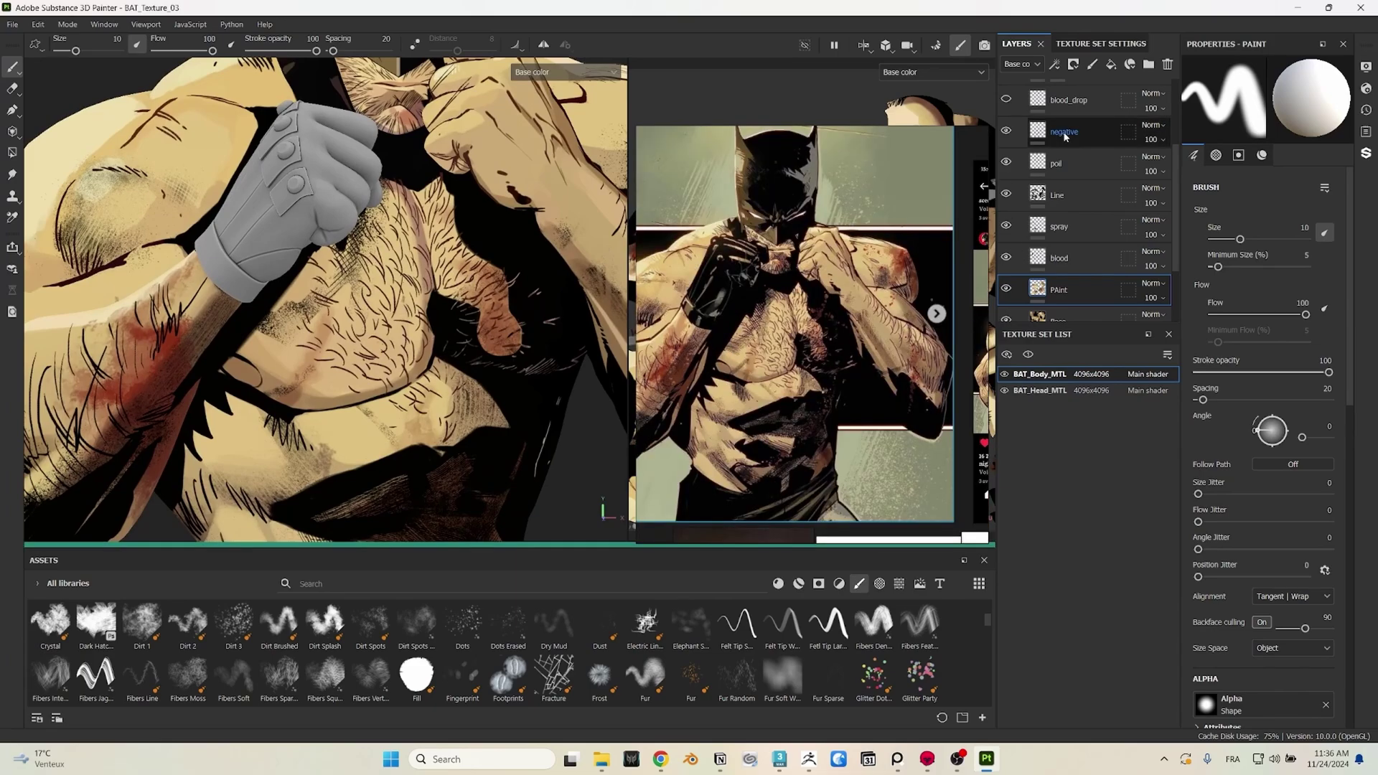
Step: Show and select the negative layer, and compare the full bust with the comic reference
scroll(1062, 132, "up", 1)
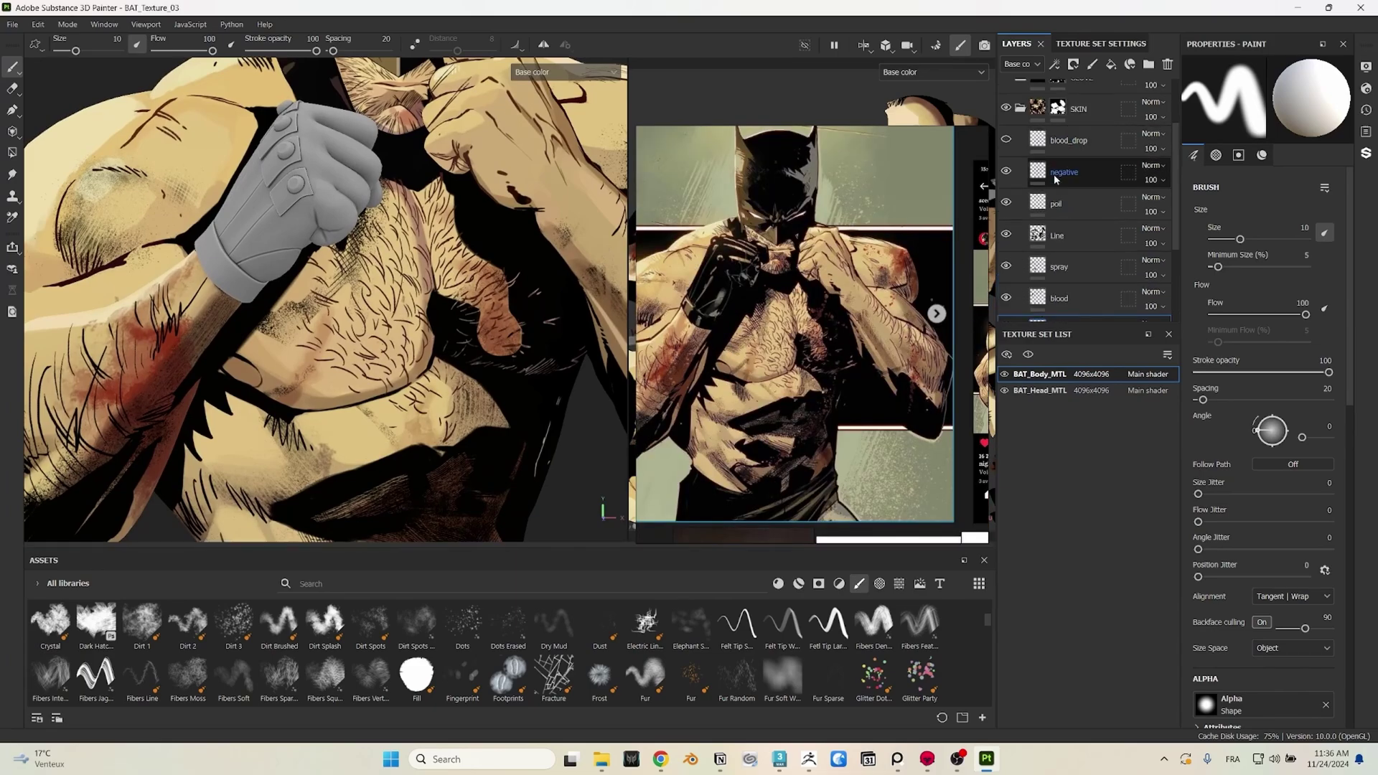
left_click(1061, 175)
scroll(560, 283, "down", 1)
scroll(560, 283, "down", 6)
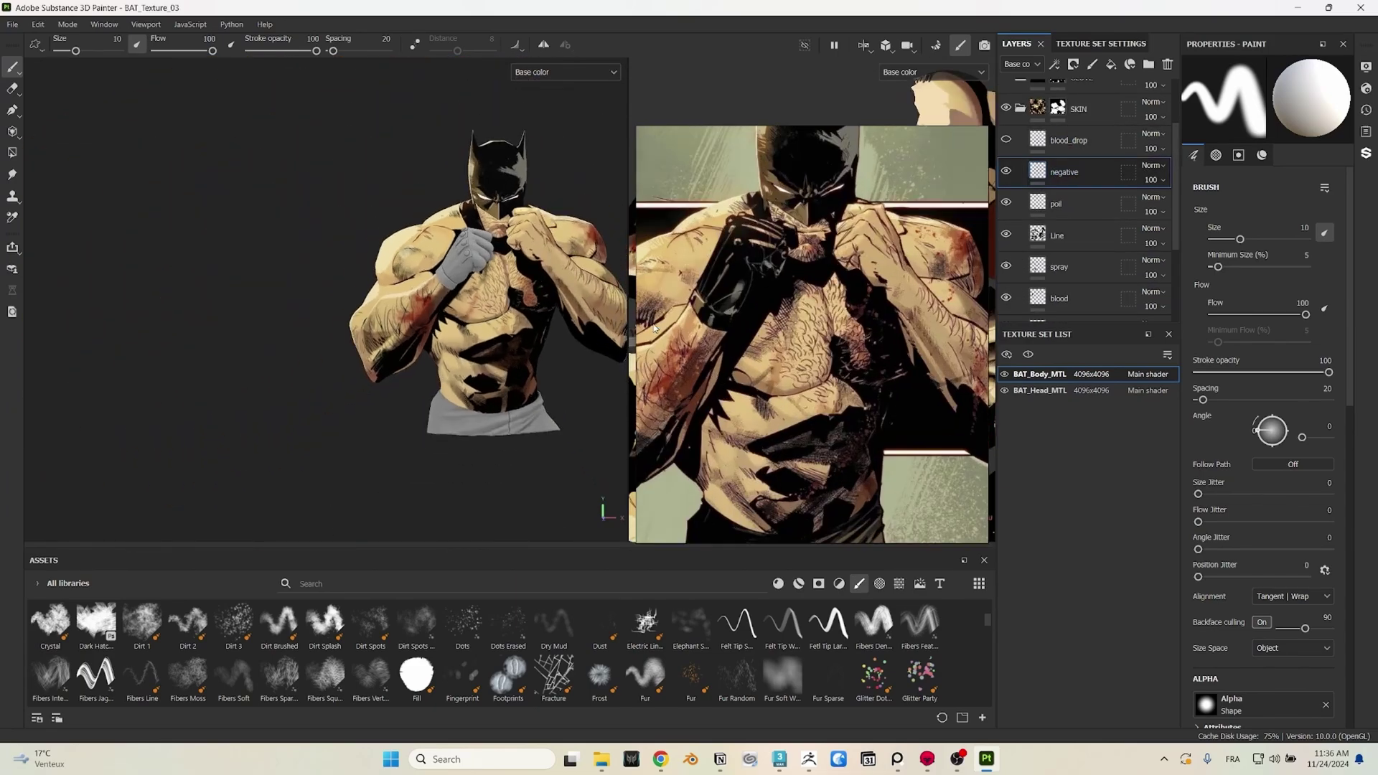
scroll(605, 309, "down", 1)
scroll(605, 308, "down", 1)
scroll(842, 353, "down", 1)
middle_click_drag(842, 354, 772, 347)
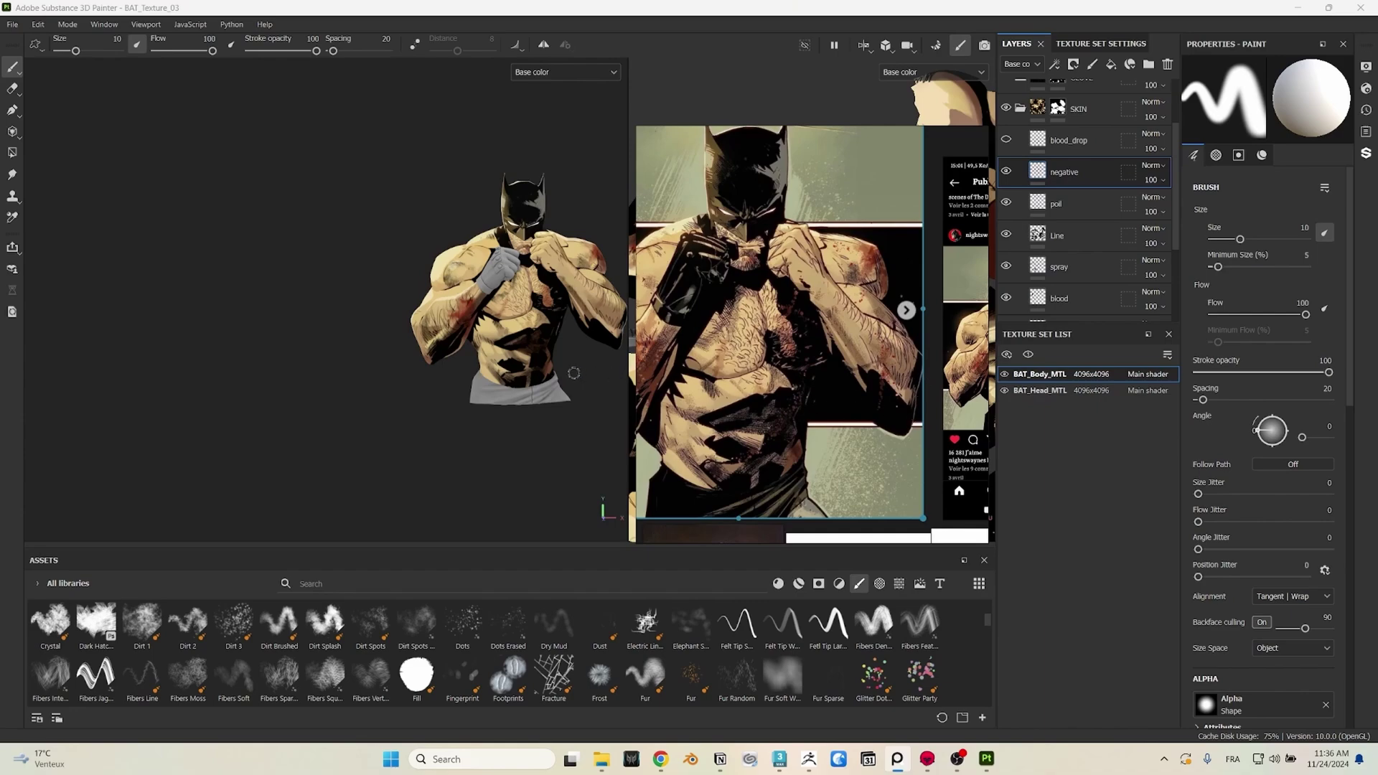
Step: Examine the negative layer's light strokes over the black shadows on the chest, flank and raised arm
left_click(551, 360)
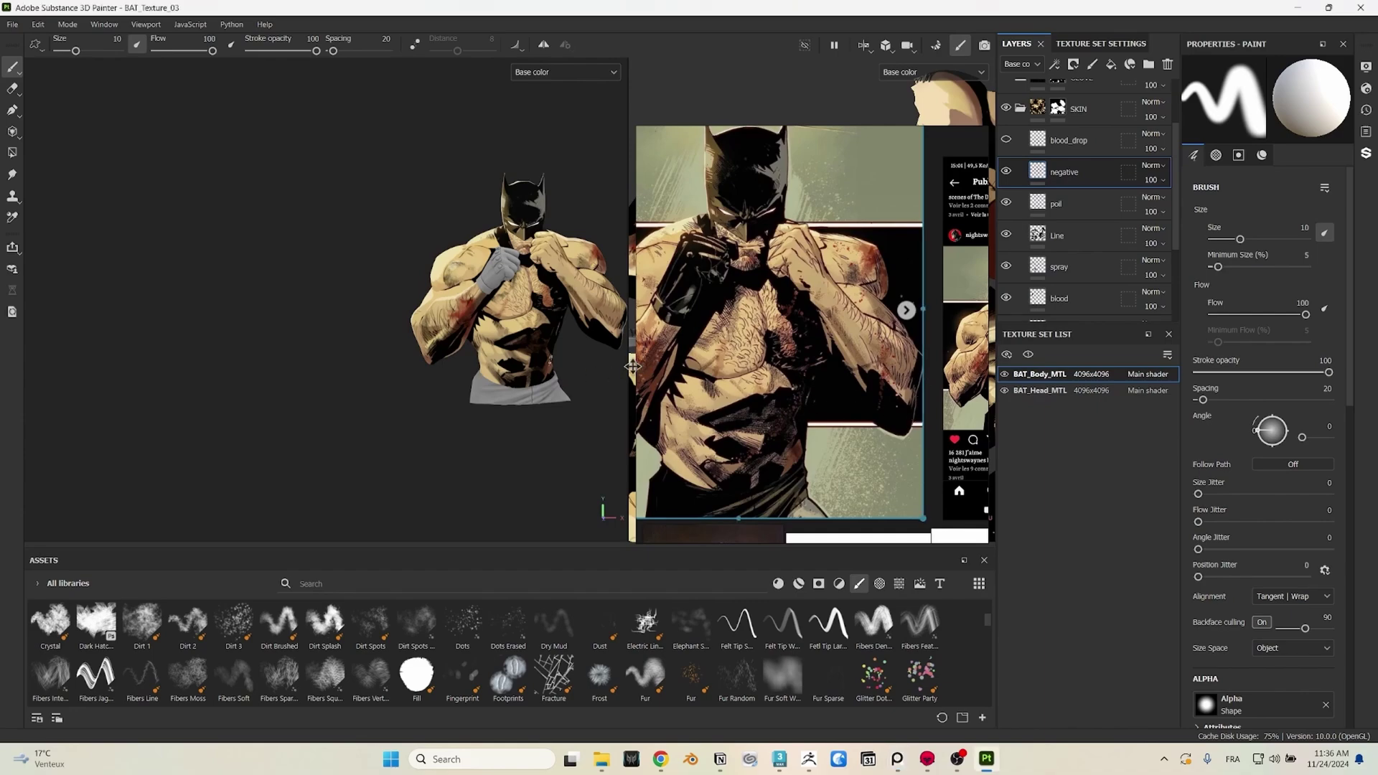
scroll(586, 356, "down", 1)
scroll(574, 361, "up", 4)
scroll(532, 372, "up", 2)
mouse_move(532, 372)
left_mouse_down("alt")
mouse_move(532, 417)
mouse_move(441, 416)
left_mouse_up("alt")
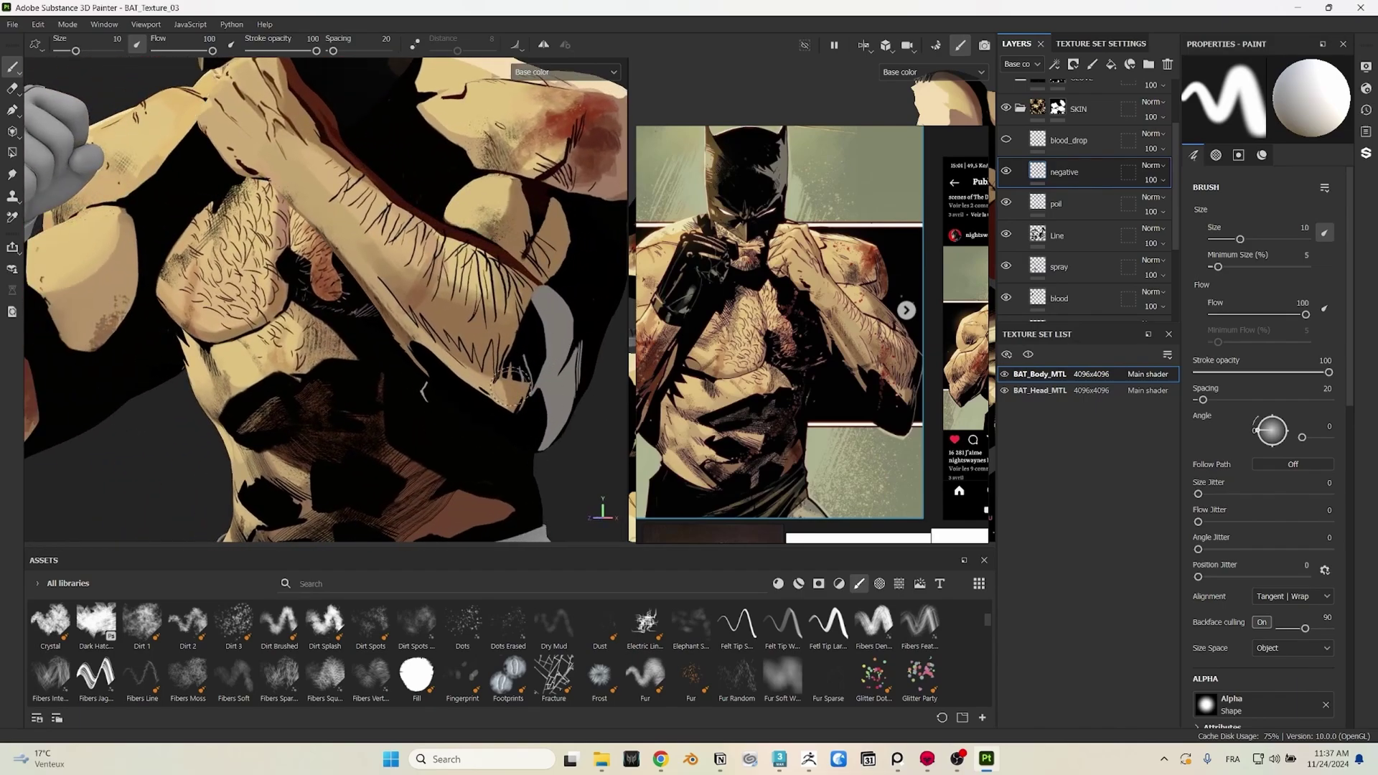
mouse_move(513, 384)
left_mouse_down("alt")
mouse_move(604, 379)
mouse_move(493, 369)
mouse_move(514, 357)
mouse_move(526, 397)
left_mouse_up("alt")
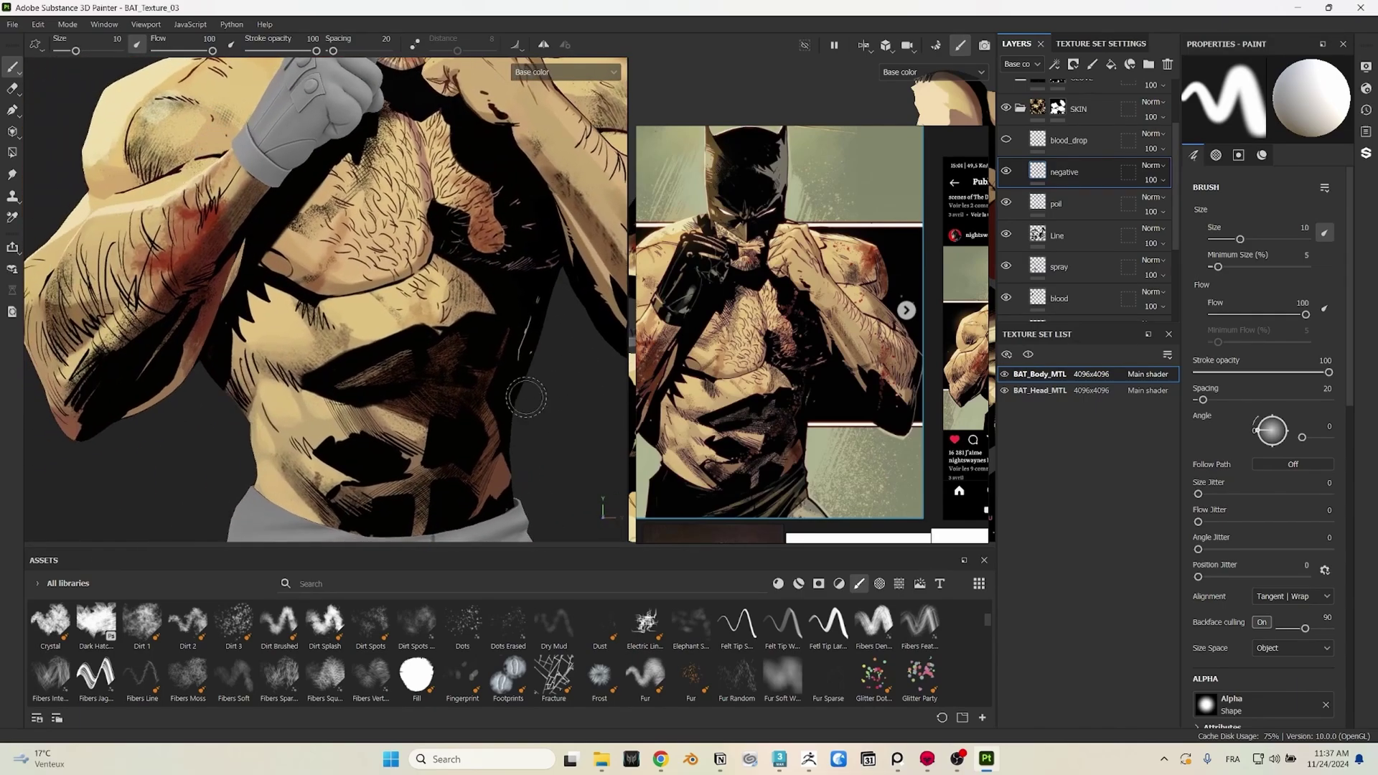
scroll(526, 397, "down", 4)
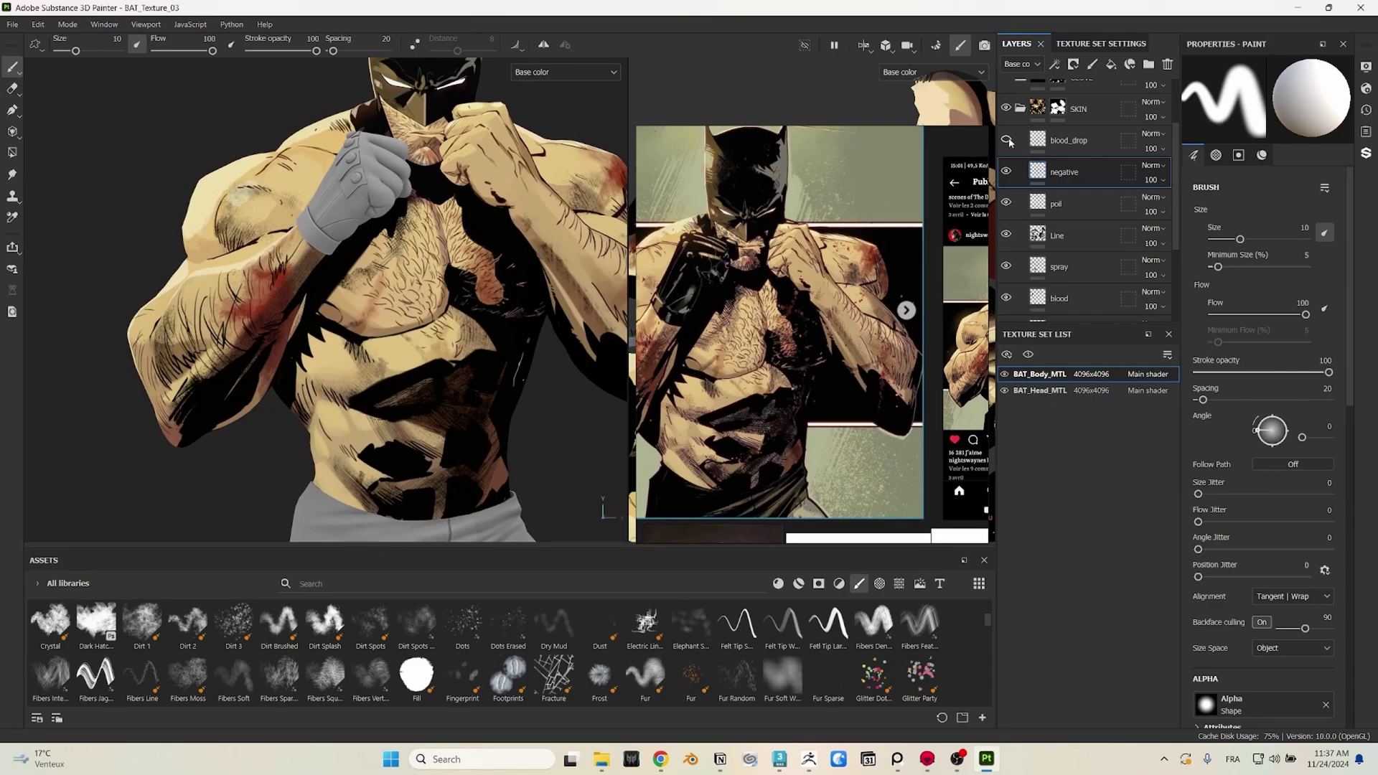
Step: Show the blood_drop layer and inspect the blood splatter on the chest and shoulder
left_click(1007, 140)
scroll(575, 151, "up", 3)
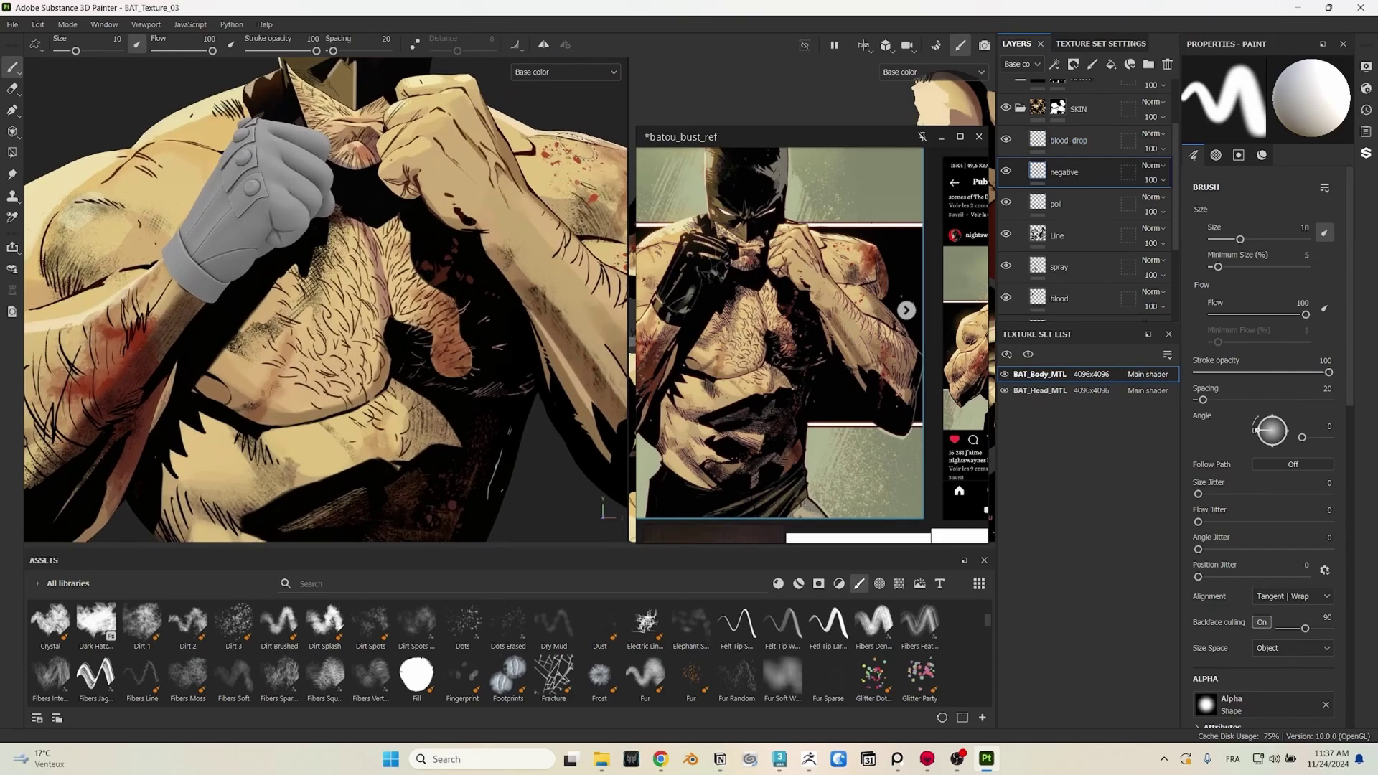
scroll(466, 192, "down", 3)
scroll(424, 248, "up", 5)
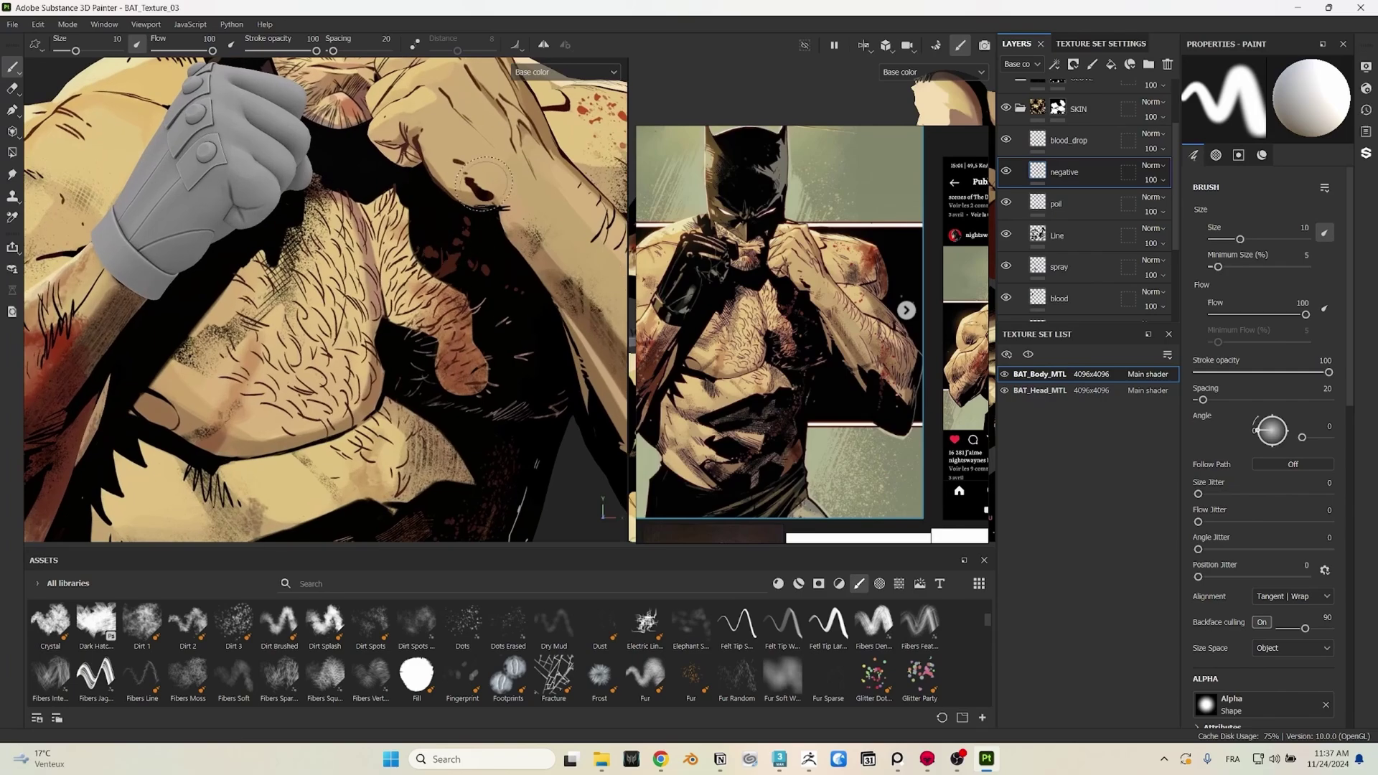
Step: Collapse the SKIN folder and show the GLOVE and PANTS folders on the full bust
scroll(483, 184, "down", 4)
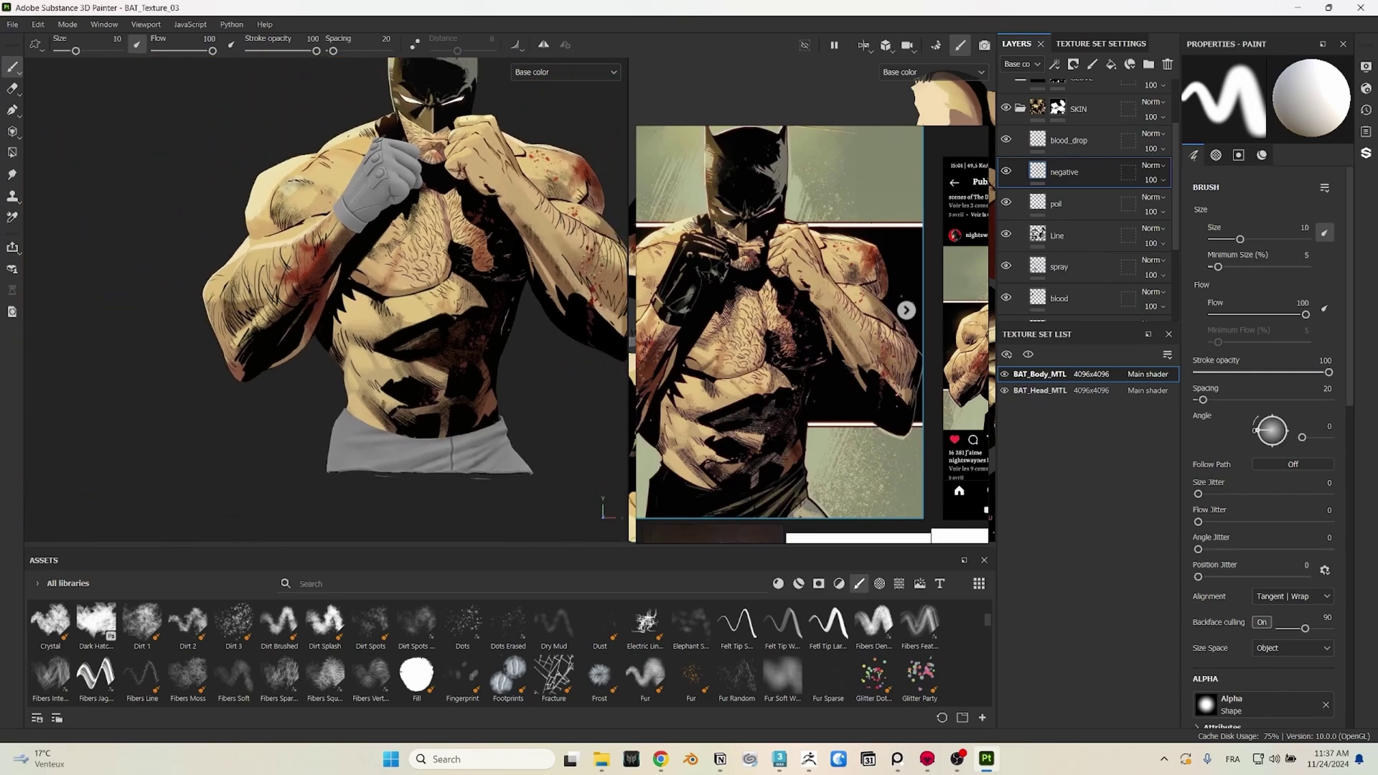
left_click(1020, 108)
left_click(1006, 157)
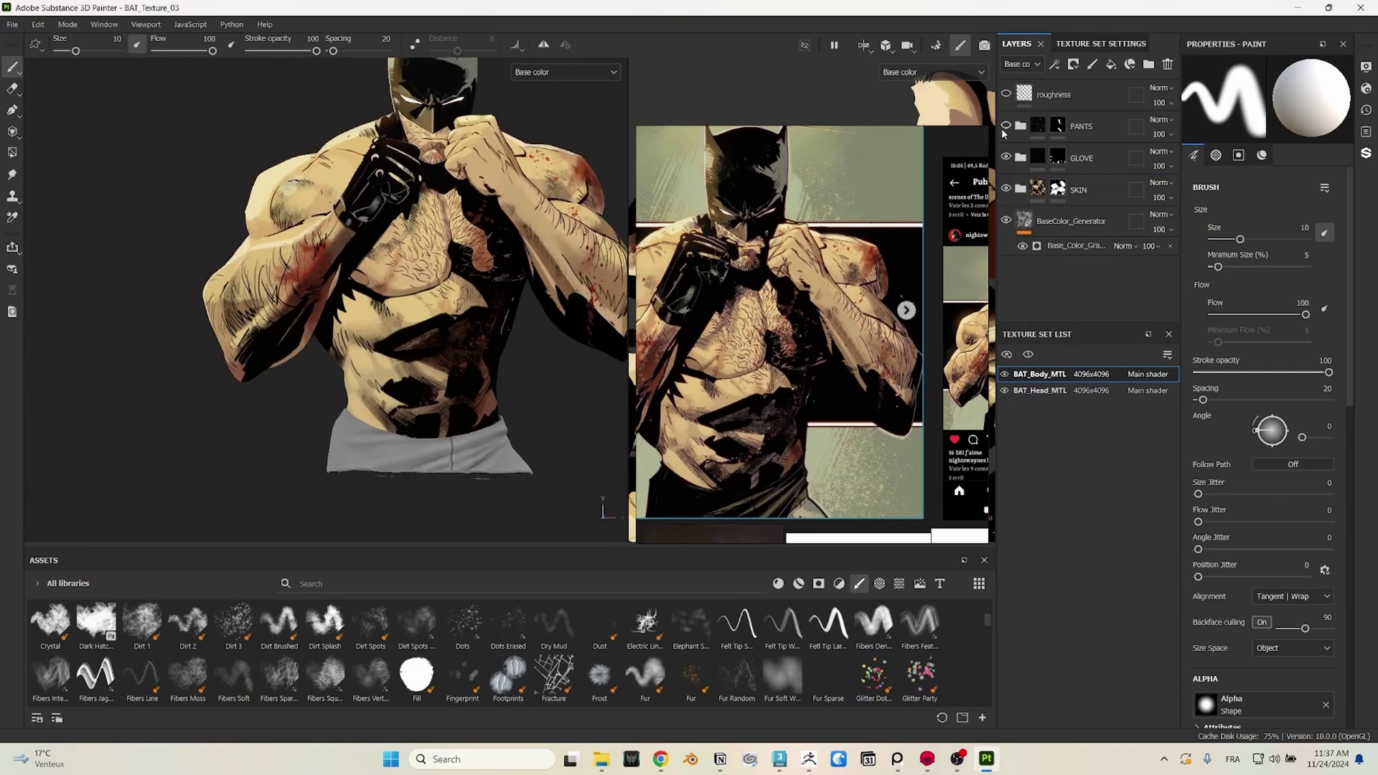
scroll(449, 262, "down", 4)
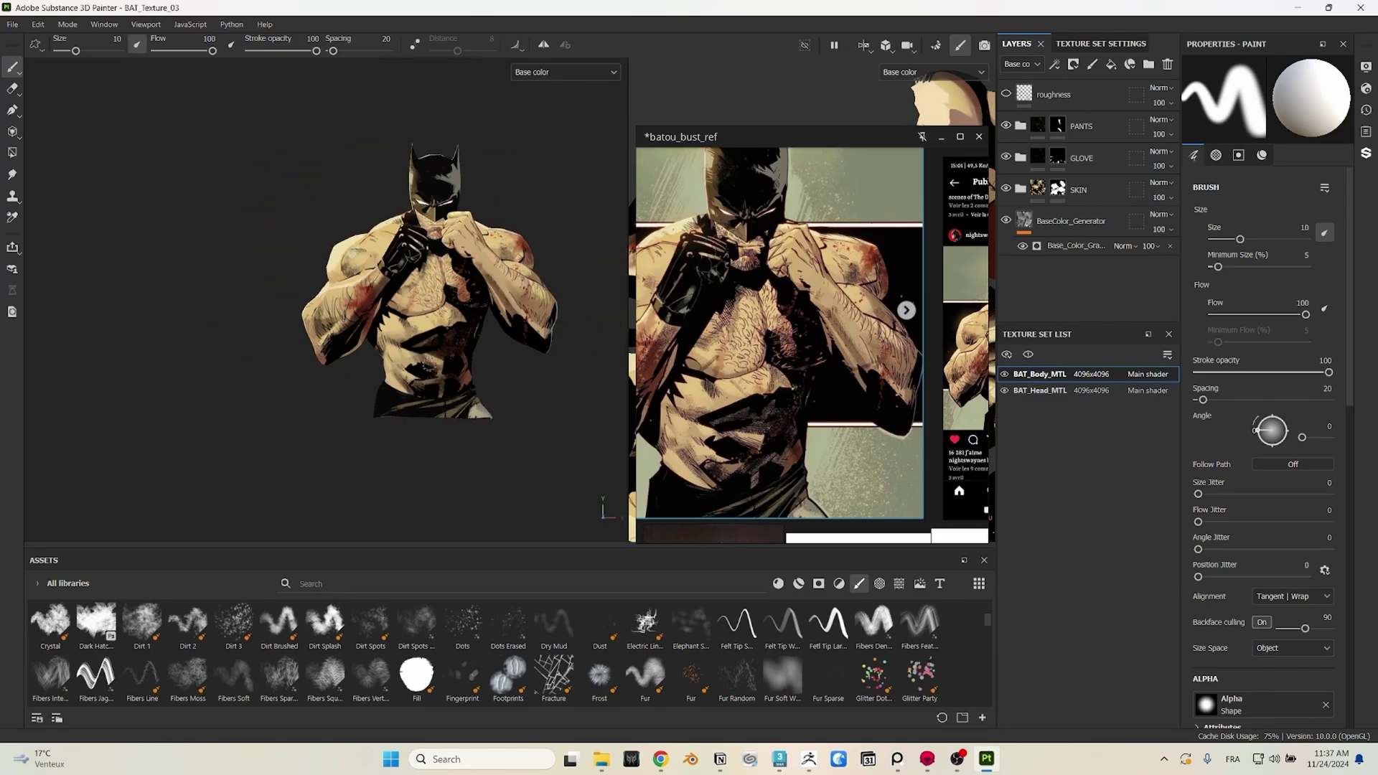
Step: Inspect the glove's painted highlights and shadows up close and compare them with the glove in the comic reference
scroll(417, 209, "up", 3)
scroll(406, 215, "up", 3)
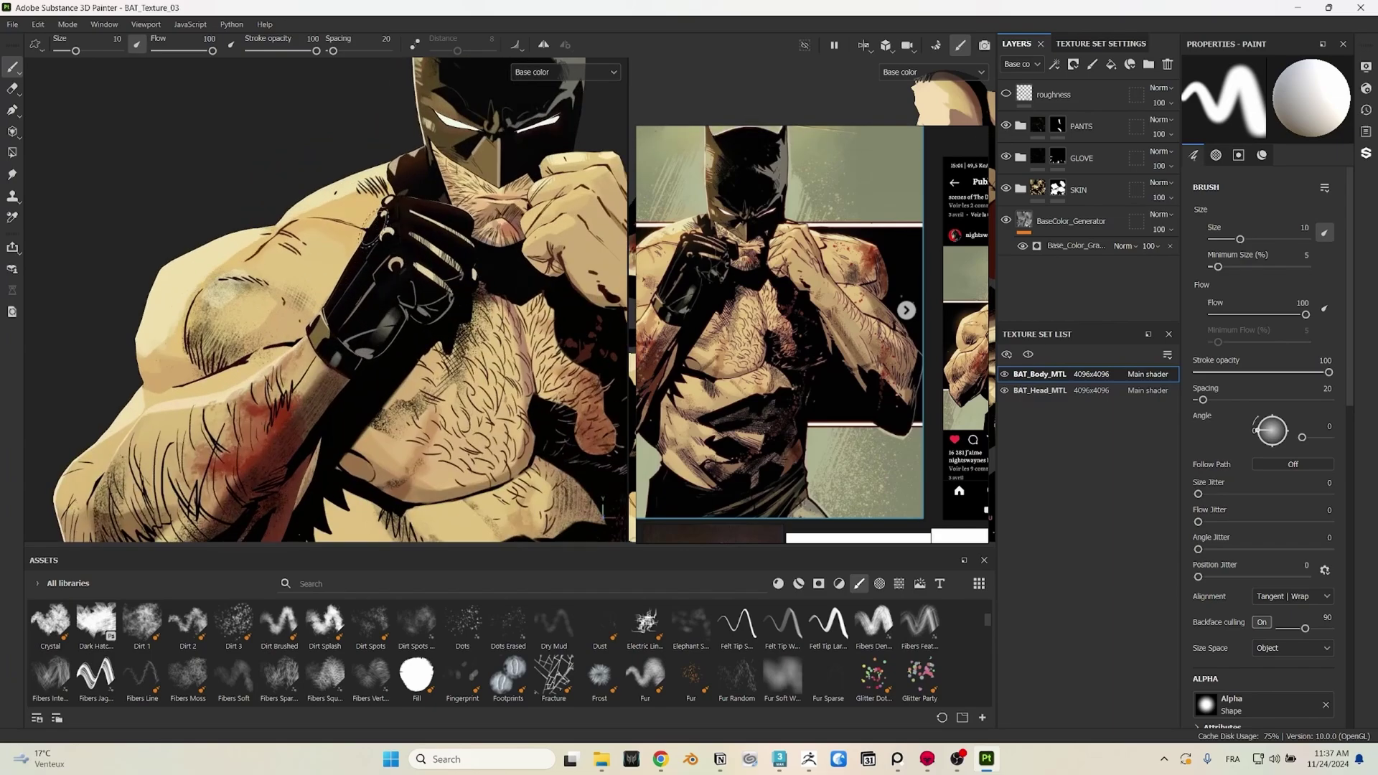
left_click_drag(322, 195, 380, 243, "alt")
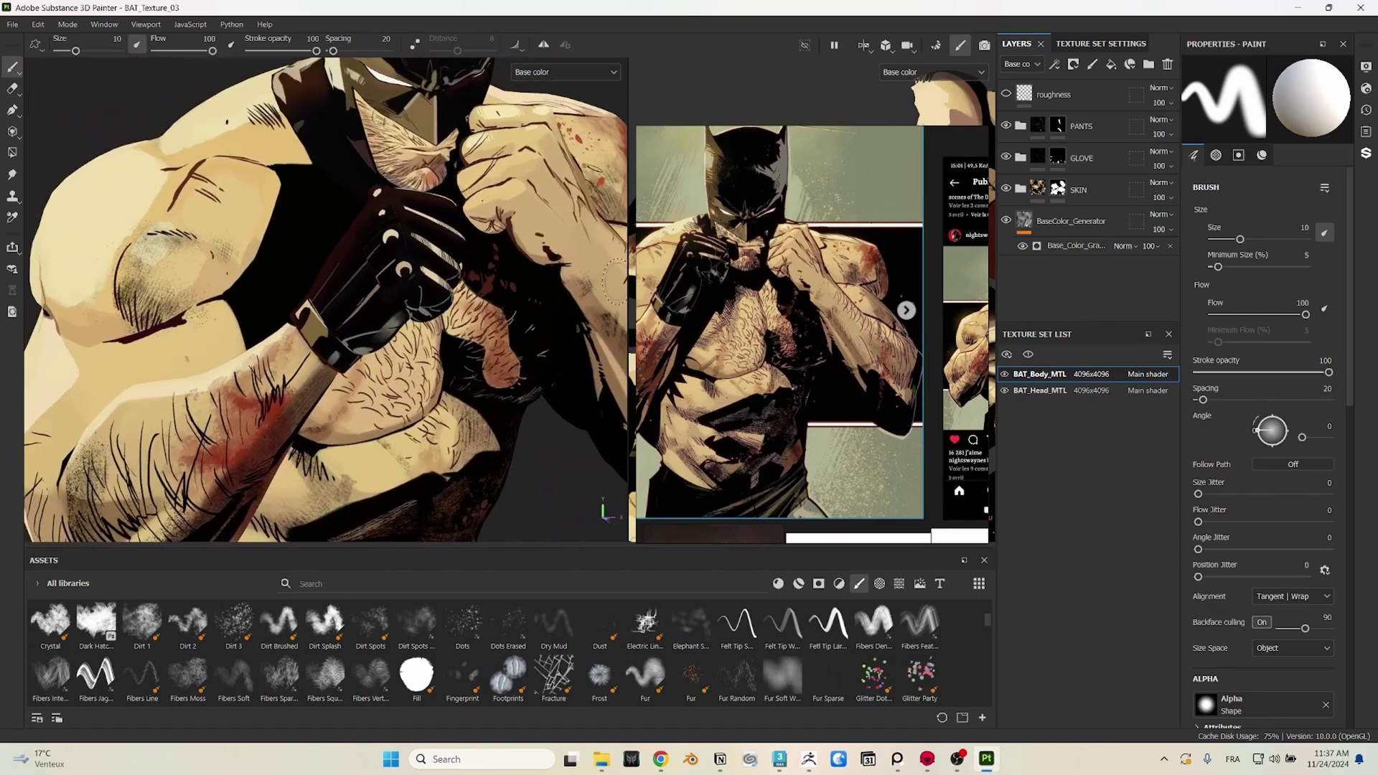
scroll(364, 222, "up", 6)
scroll(387, 231, "down", 9)
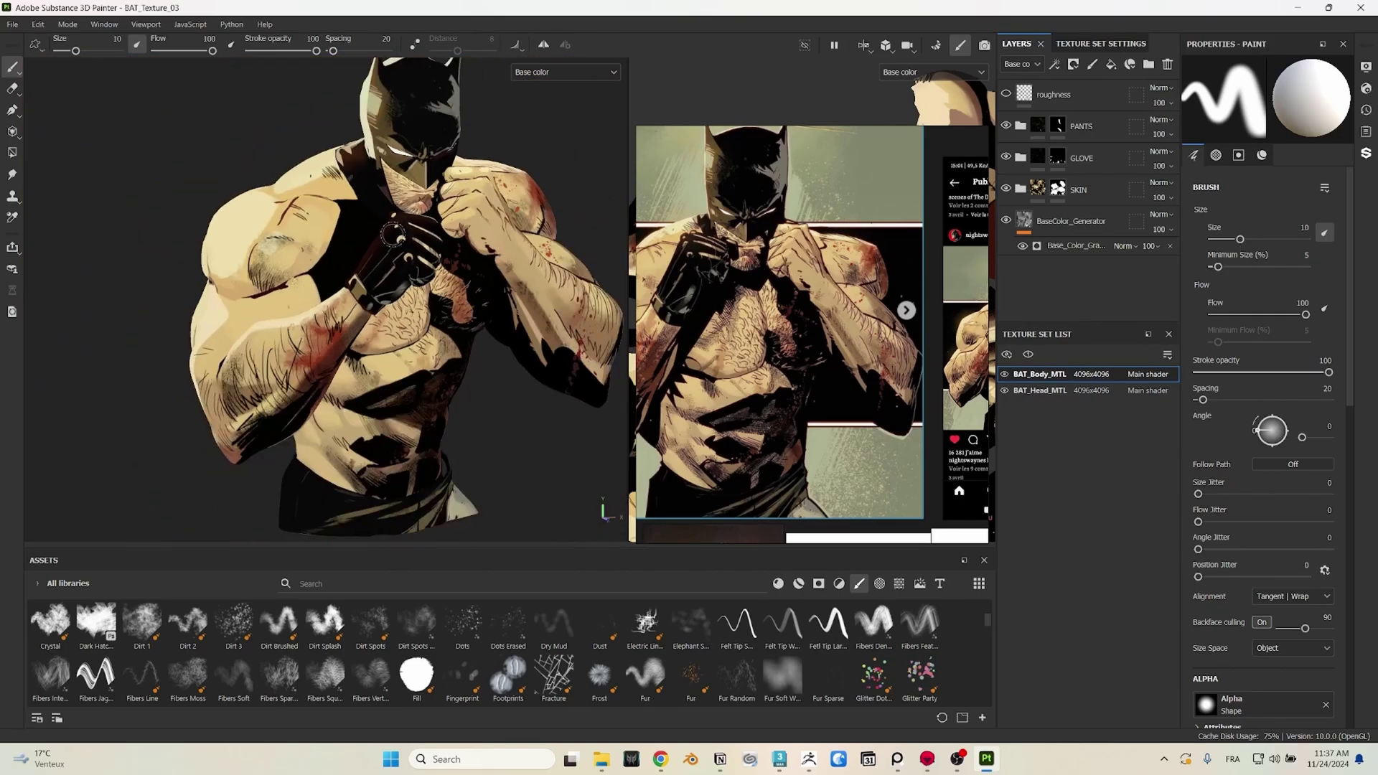
scroll(410, 255, "up", 4)
scroll(680, 251, "up", 6)
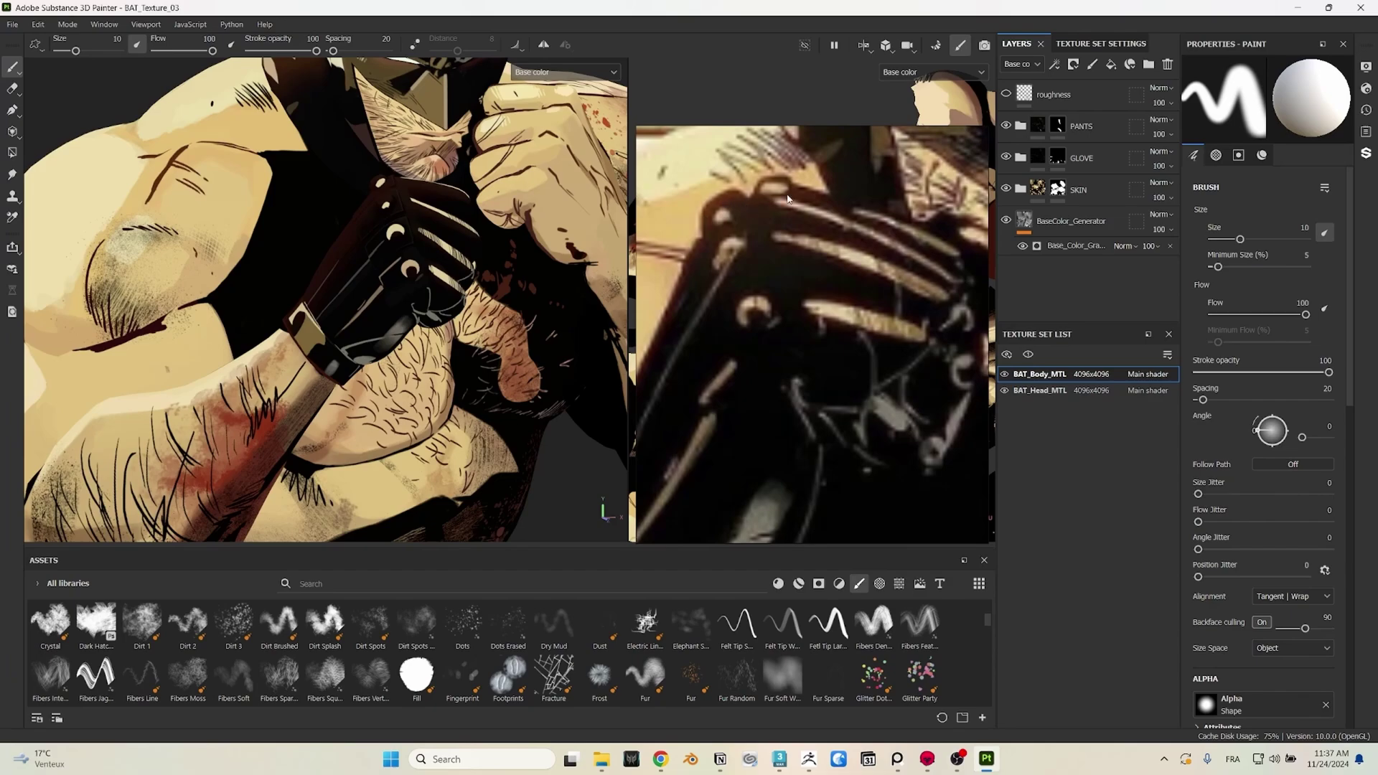
scroll(321, 268, "down", 4)
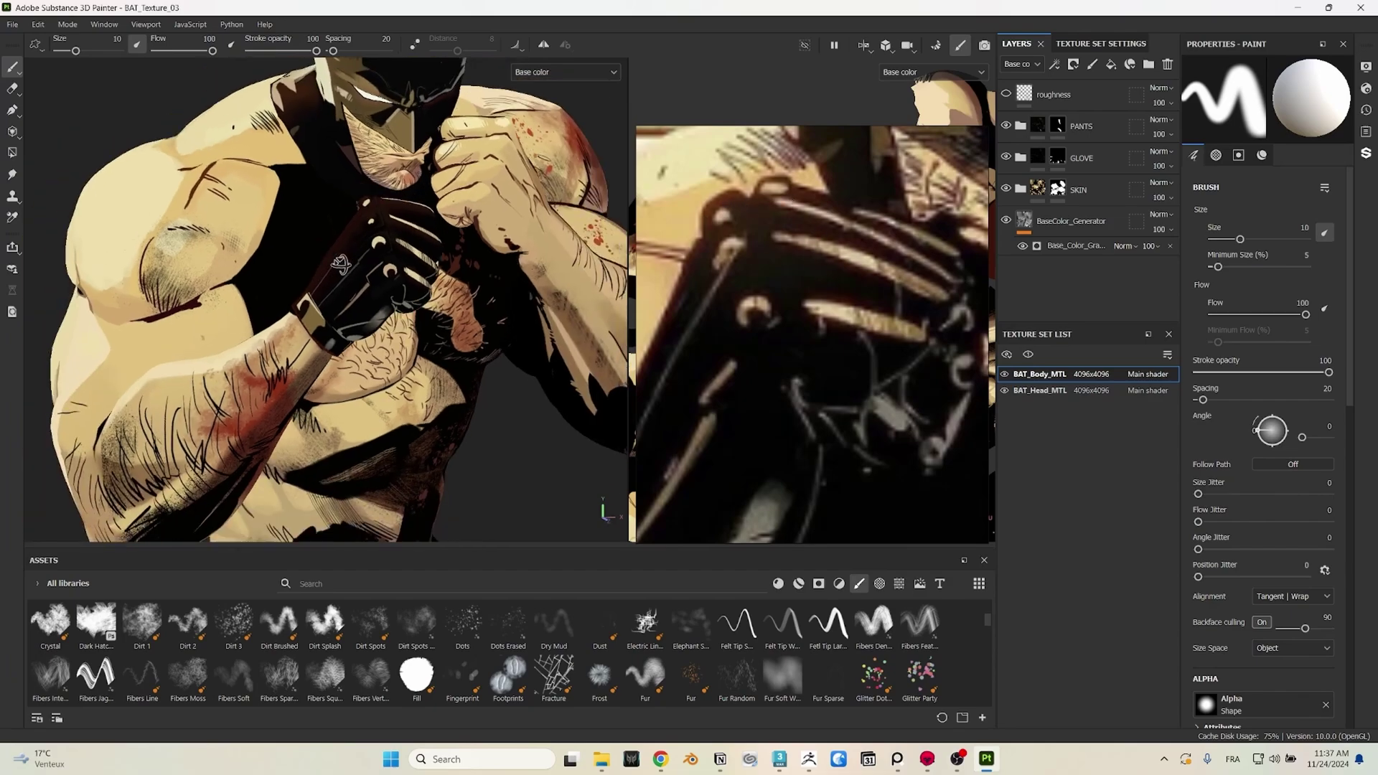
Step: Compare the fully textured bust with the whole comic reference from the front and slightly turned angles
middle_click_drag(468, 115, 470, 248, "alt")
scroll(470, 247, "down", 3)
scroll(790, 251, "down", 6)
scroll(535, 194, "down", 2)
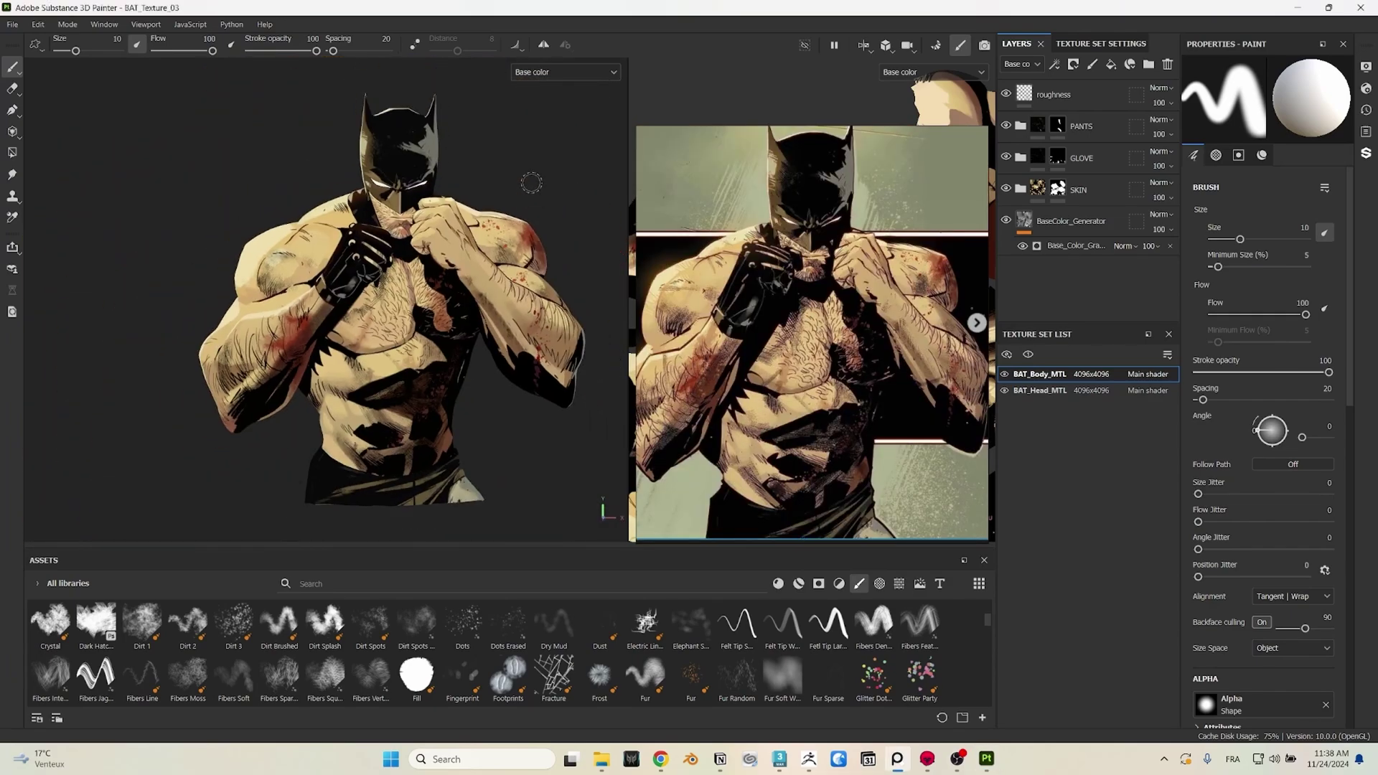
middle_click_drag(524, 168, 523, 175, "alt")
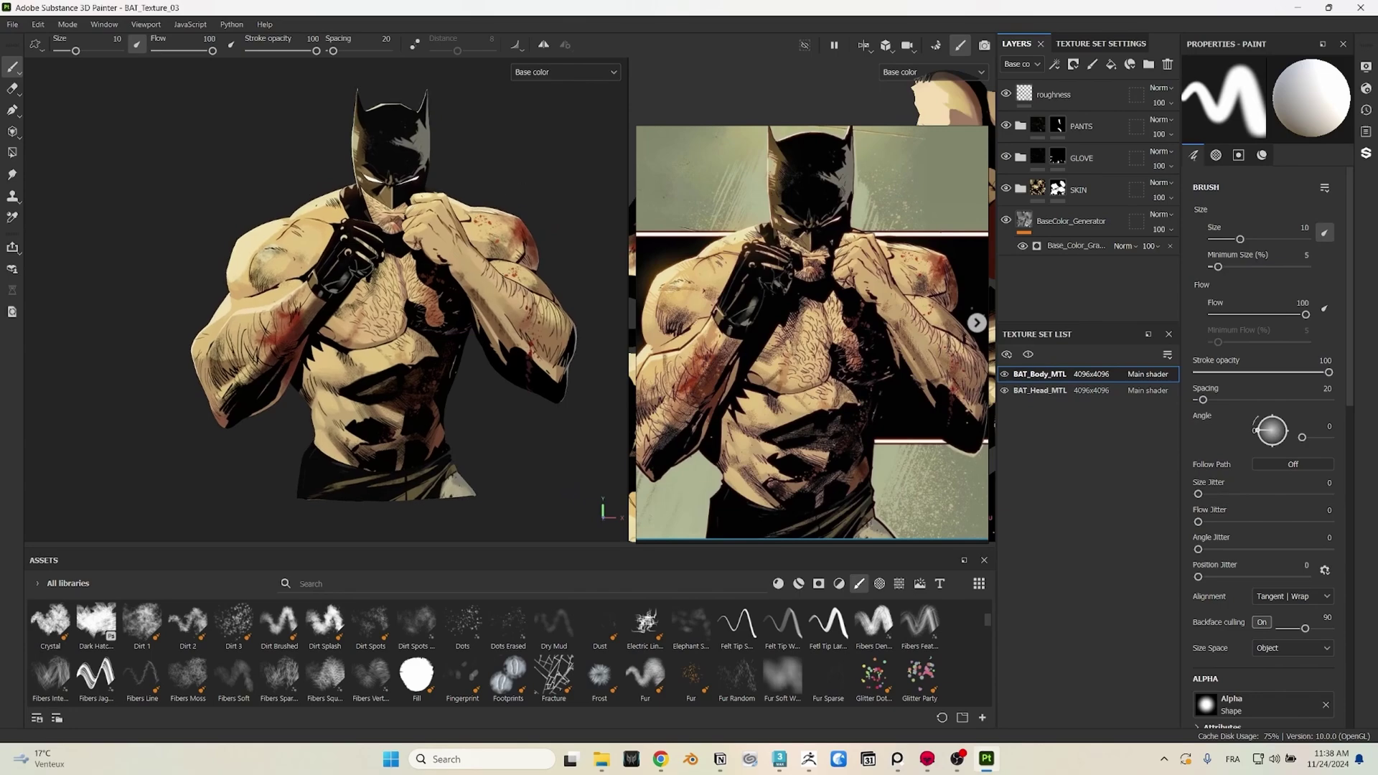
mouse_move(524, 177)
left_mouse_down("alt")
mouse_move(295, 184)
mouse_move(515, 179)
left_mouse_up("alt")
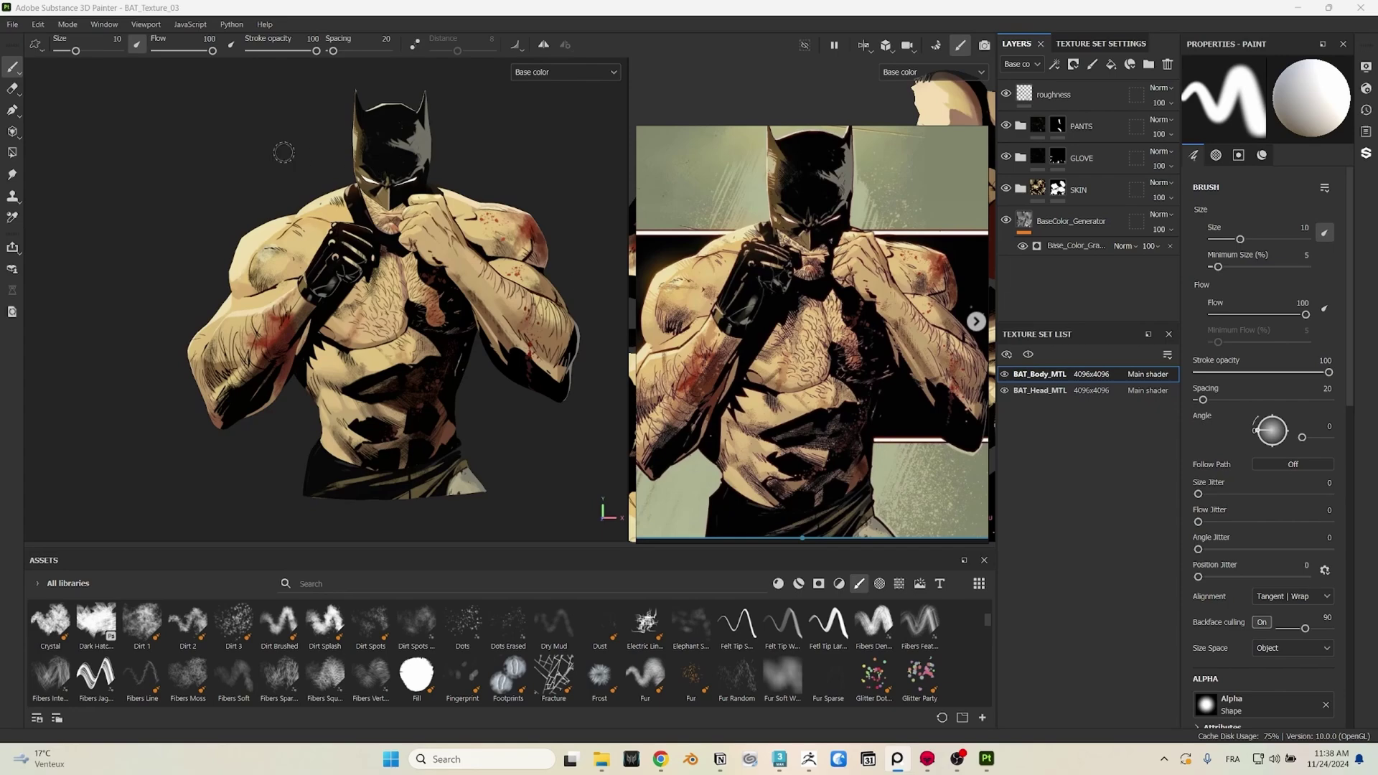
left_click_drag(594, 204, 395, 163, "alt")
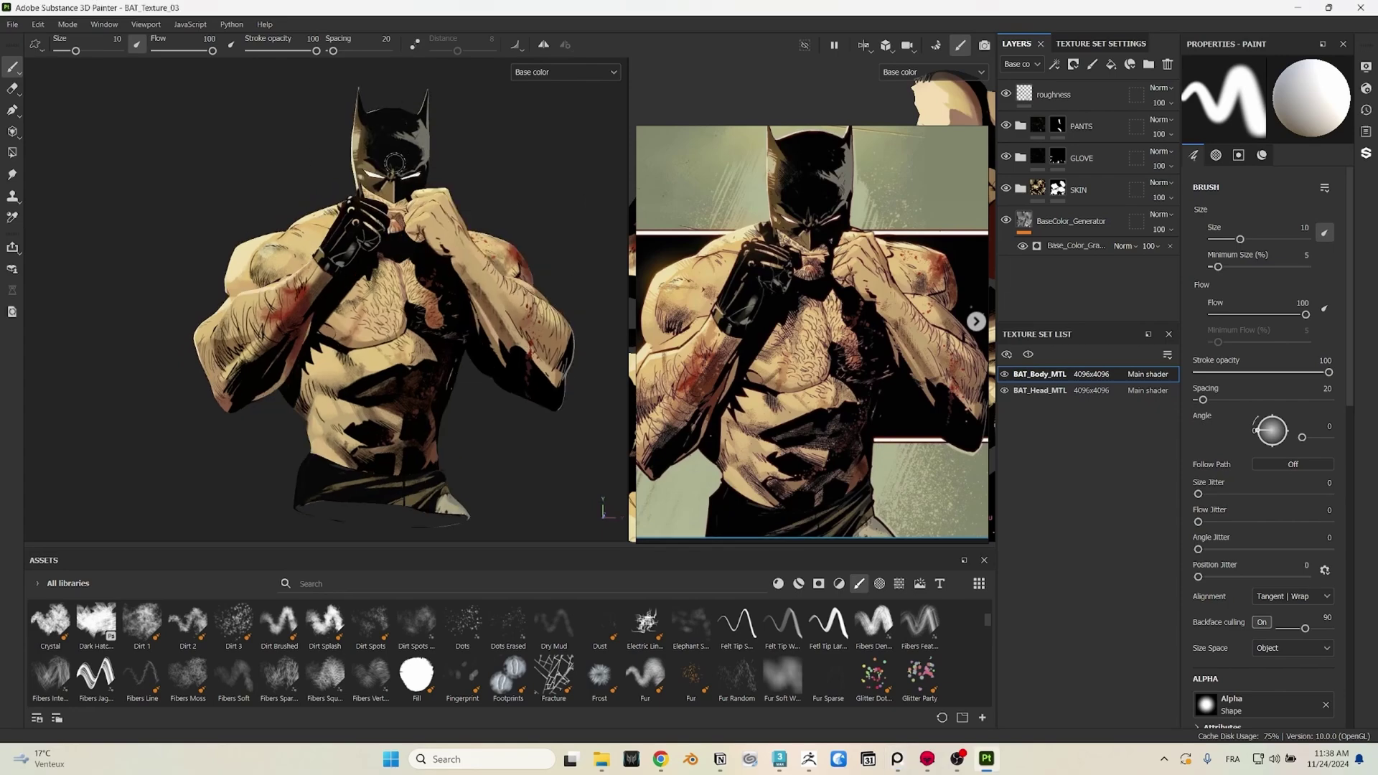
scroll(392, 180, "up", 2)
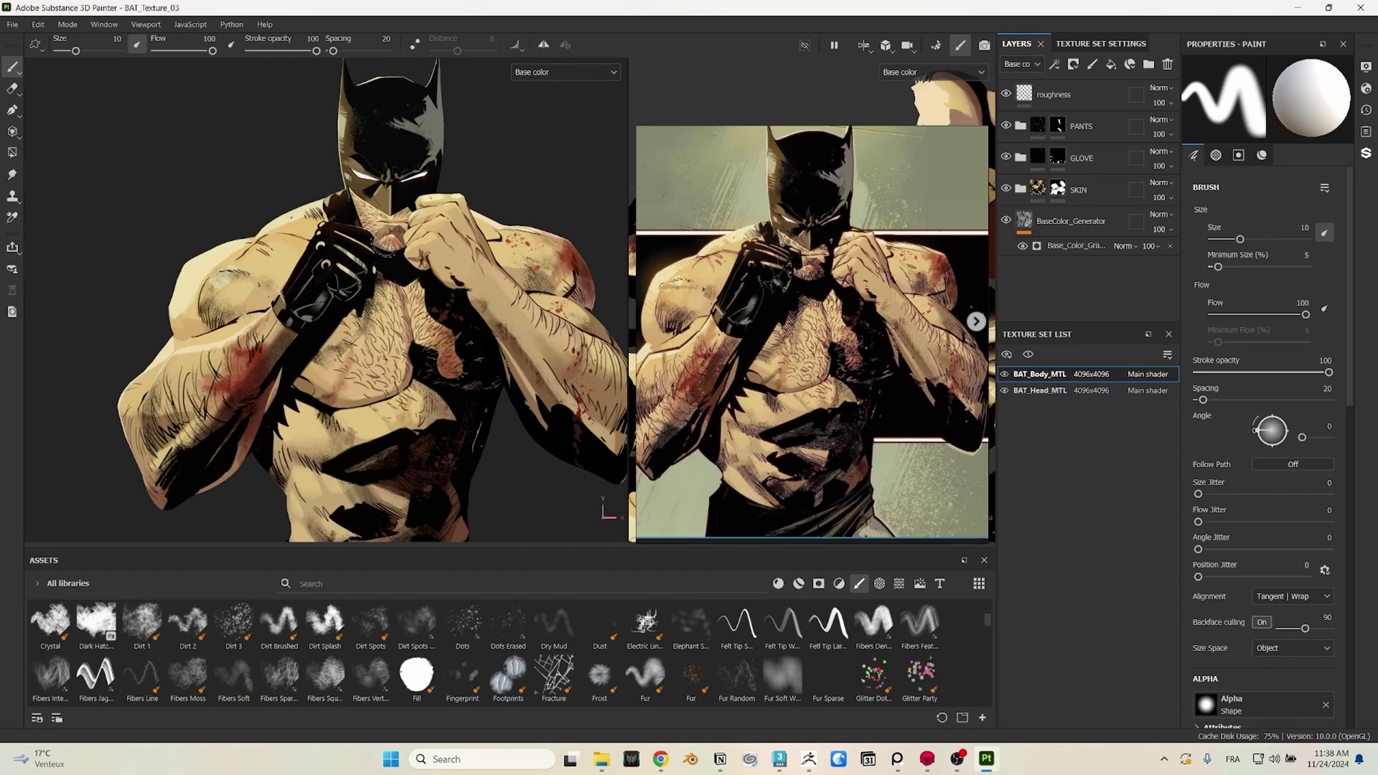
middle_click_drag(389, 209, 419, 196, "alt")
scroll(421, 201, "down", 3)
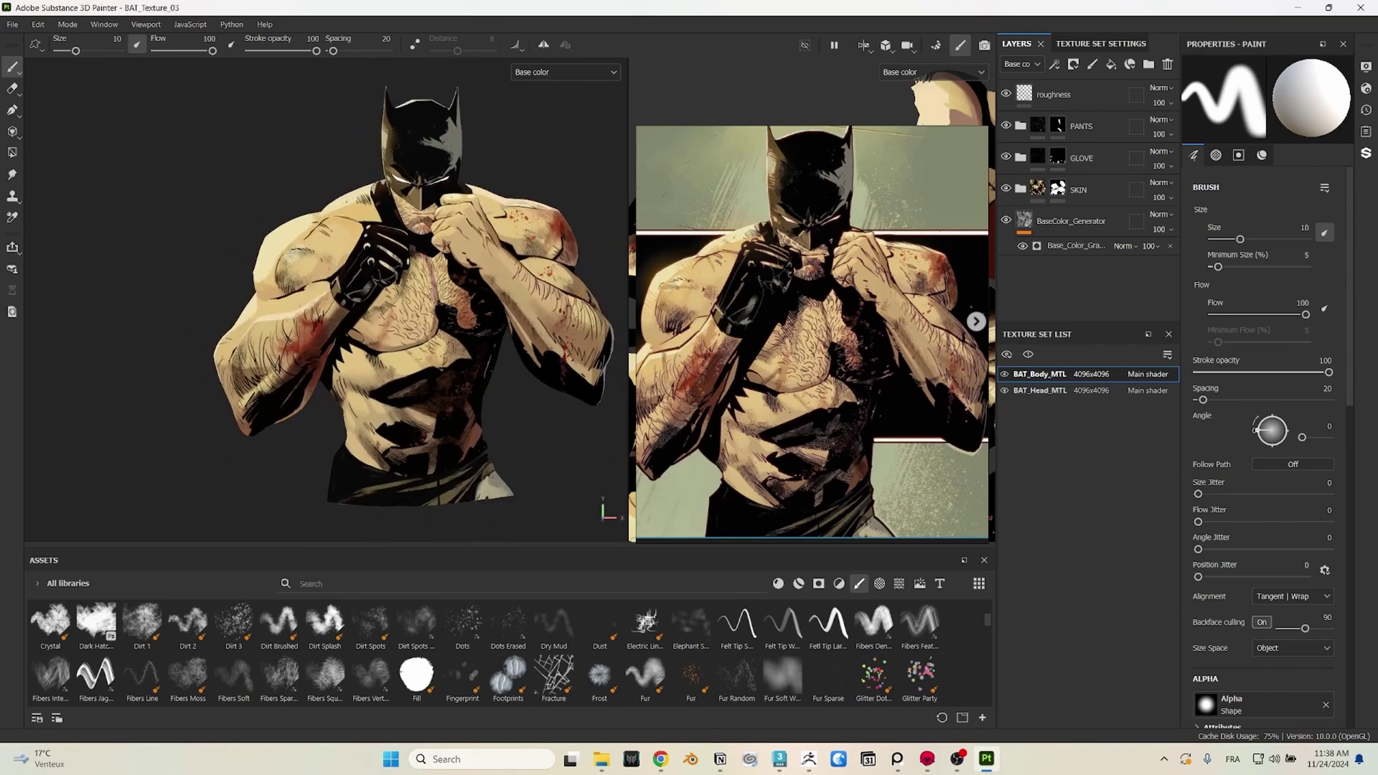
mouse_move(455, 316)
left_mouse_down("alt")
mouse_move(443, 318)
mouse_move(532, 349)
mouse_move(463, 380)
mouse_move(455, 338)
left_mouse_up("alt")
middle_click_drag(440, 295, 449, 357, "alt")
mouse_move(449, 356)
left_mouse_down("alt")
mouse_move(466, 353)
mouse_move(449, 360)
left_mouse_up("alt")
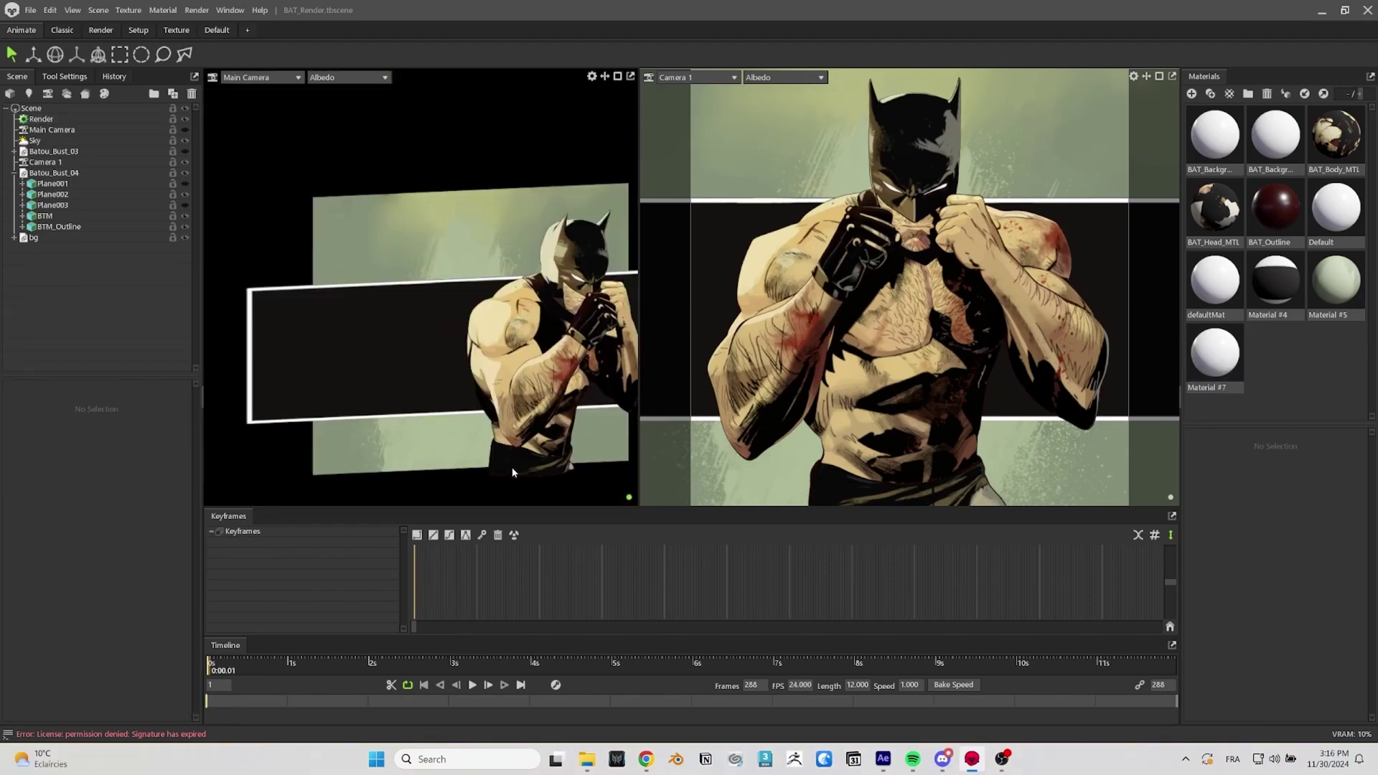
Step: In the Marmoset Toolbag scene, view the bust from another angle and try selecting the black background plane for moving
left_click_drag(477, 476, 304, 452)
left_click(597, 300)
key("w")
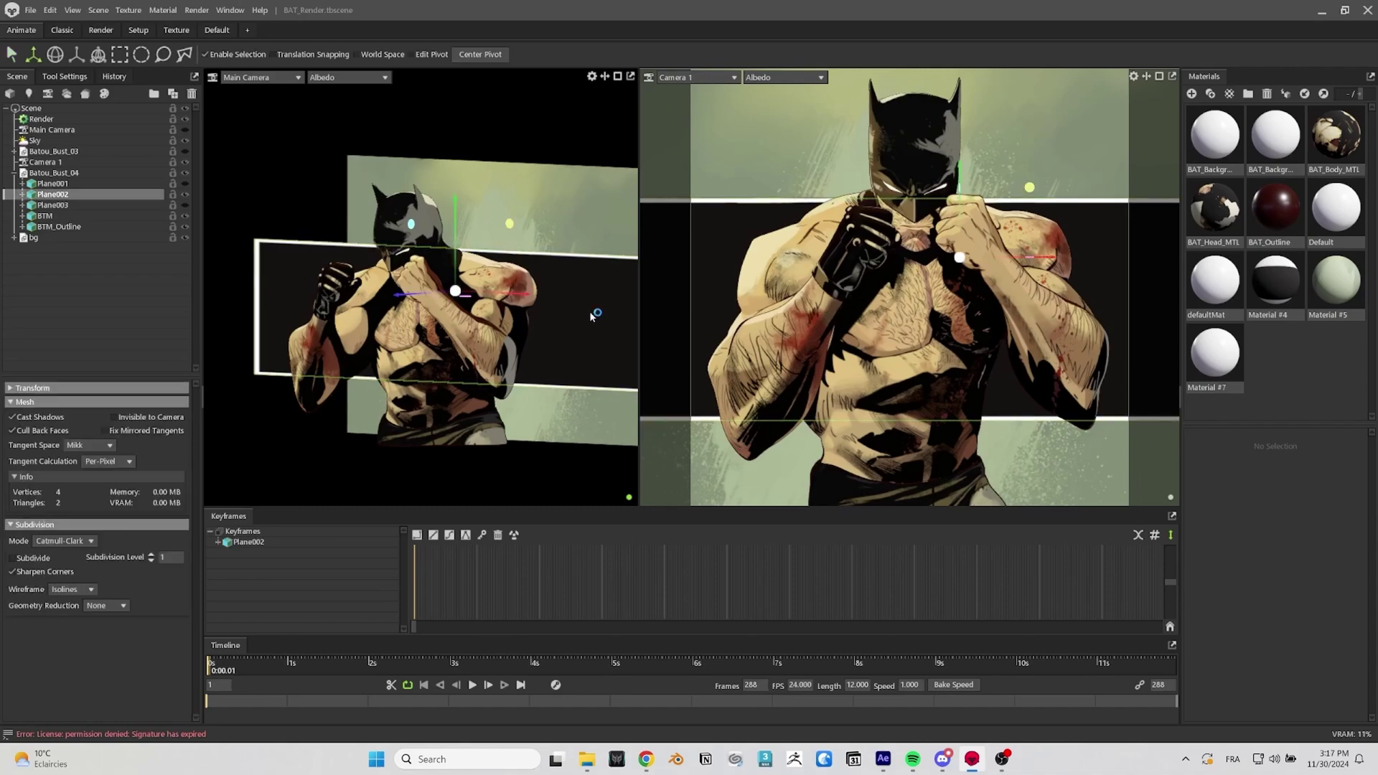
left_click_drag(589, 311, 557, 326)
key("ctrl+z")
left_click(550, 226)
key("ctrl+z")
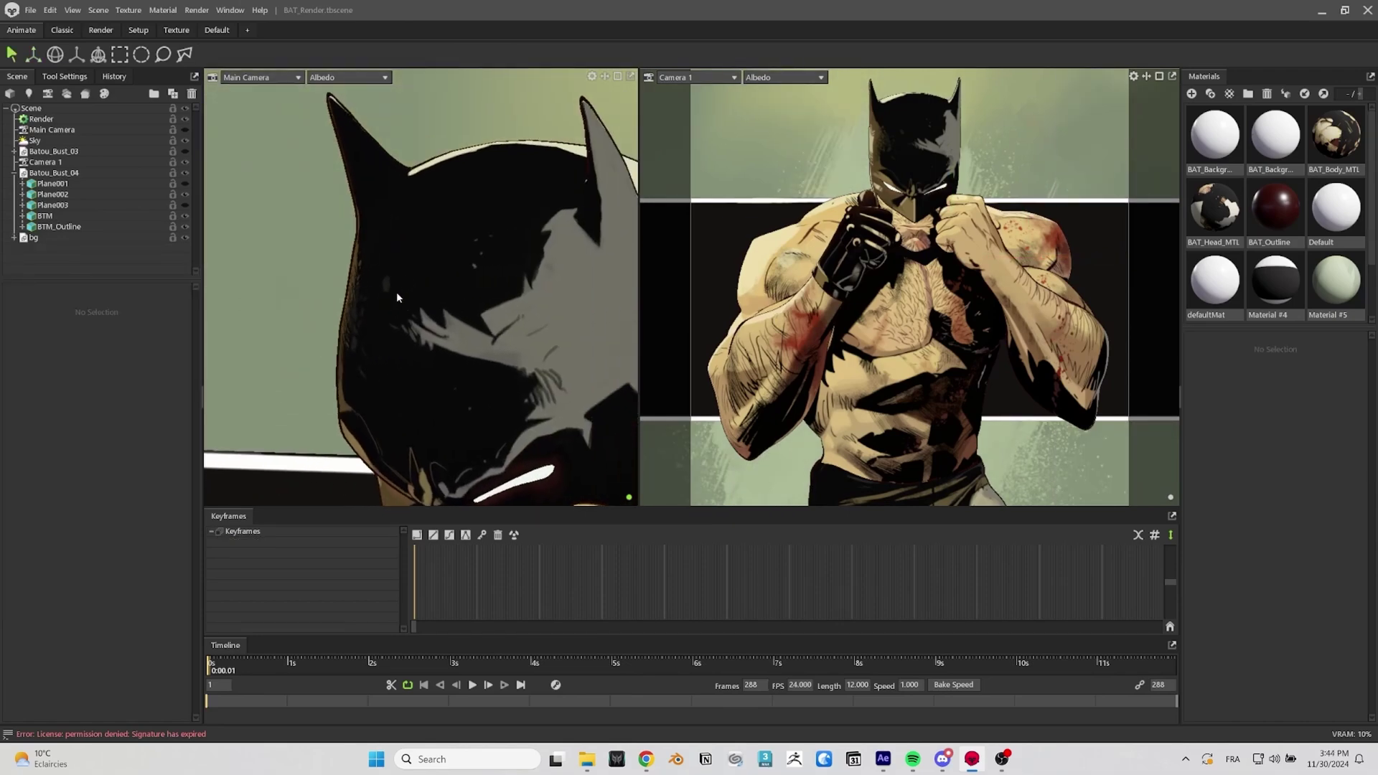
Step: Select the BTM_Outline mesh and examine the outline around the cowl, ear and fists up close
left_click_drag(397, 294, 515, 294, "alt")
mouse_move(515, 292)
middle_mouse_down()
mouse_move(537, 294)
mouse_move(506, 300)
middle_mouse_up()
left_click(476, 219)
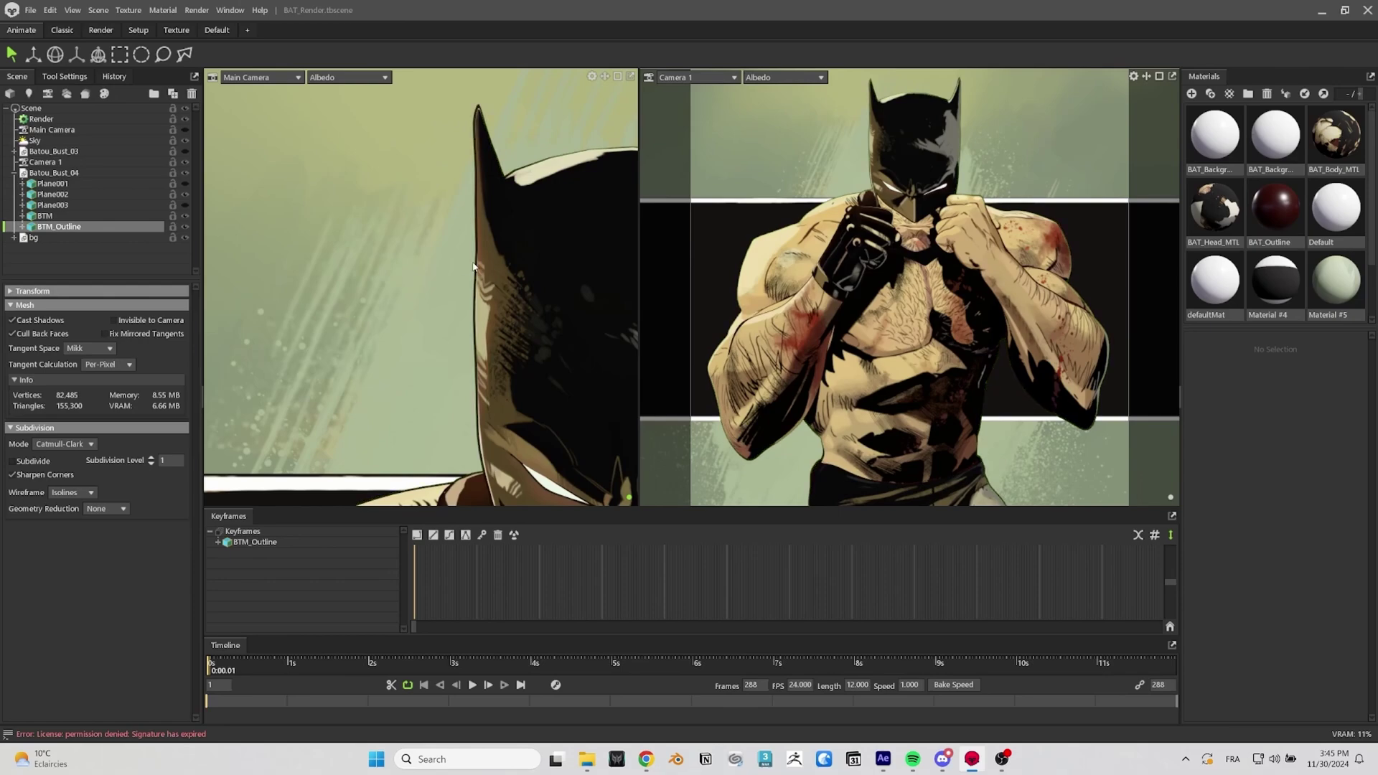
left_click_drag(473, 266, 417, 292)
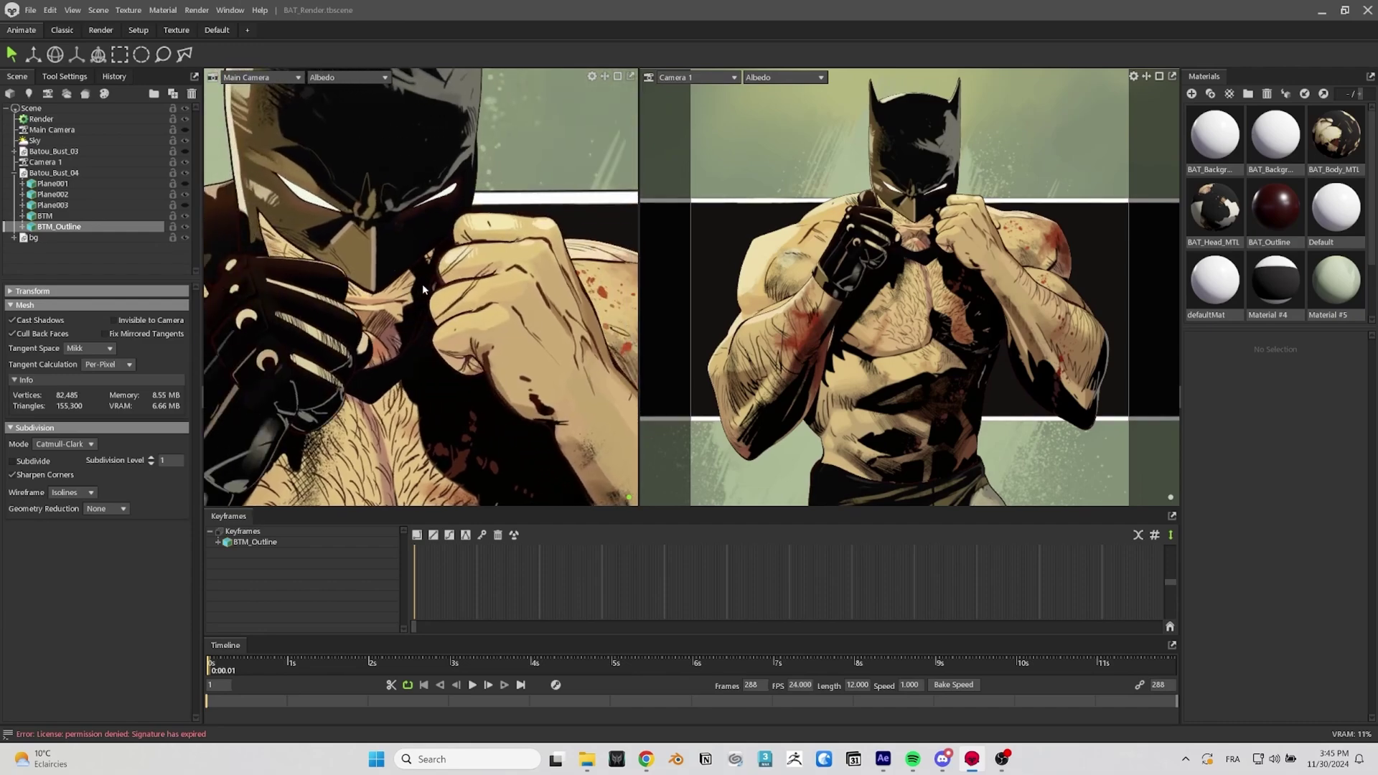